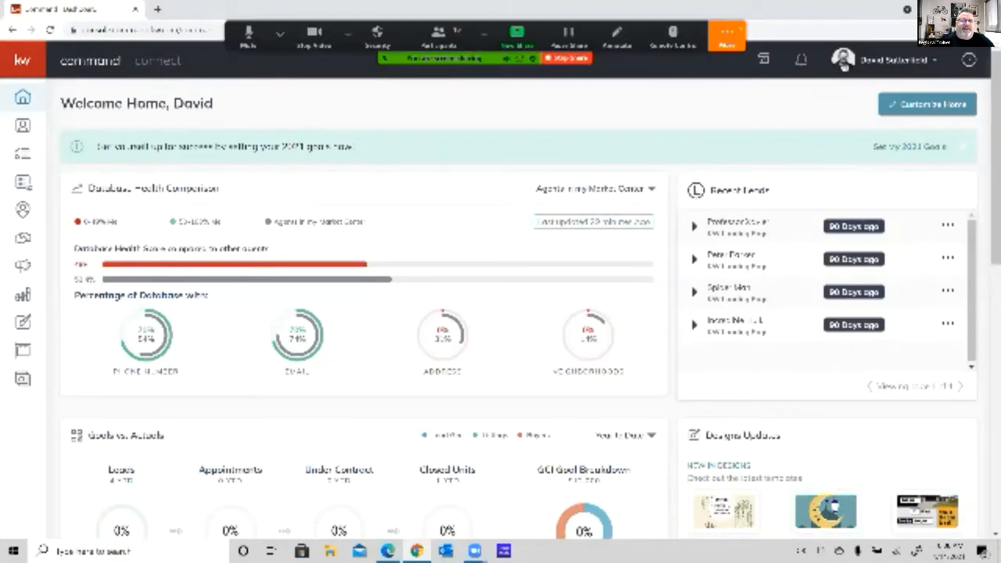
Open the account Settings page, with the screen-sharing controls menu dismissed.
click(727, 37)
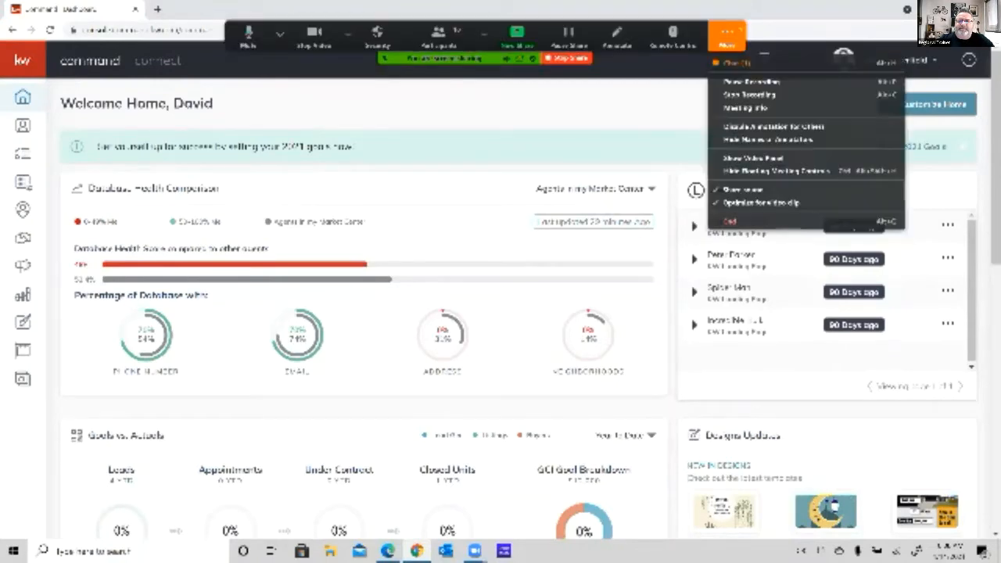
click(845, 65)
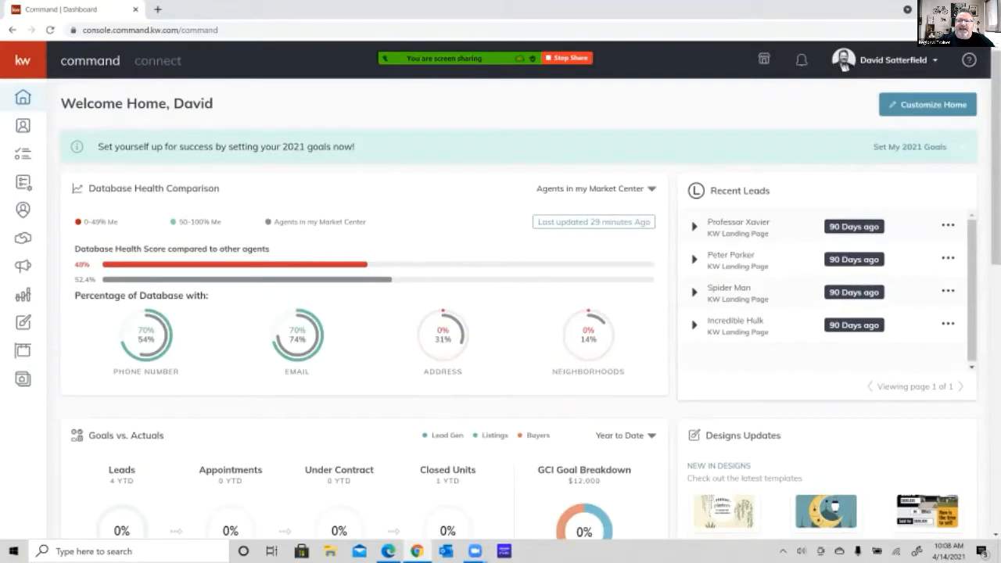
click(897, 60)
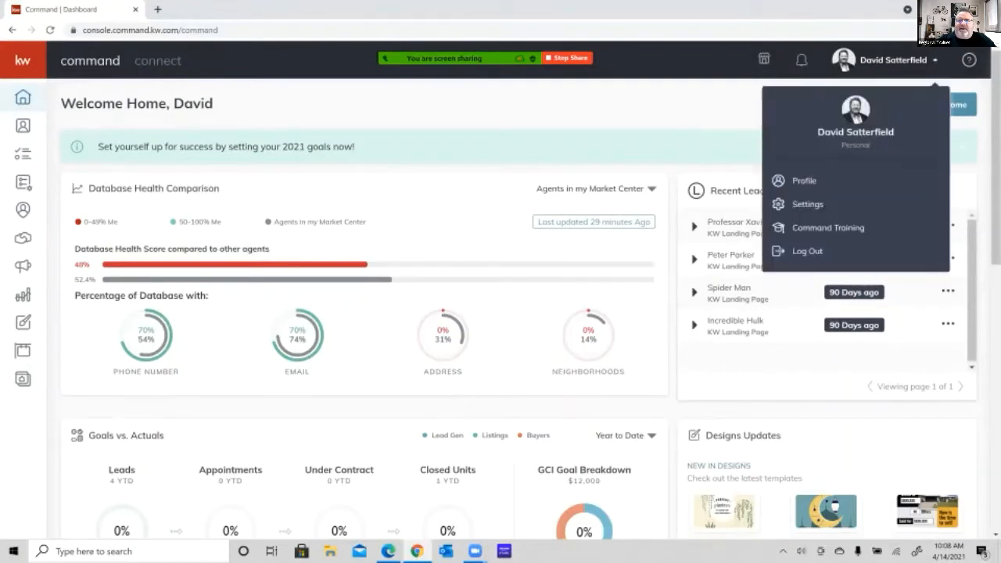
click(807, 204)
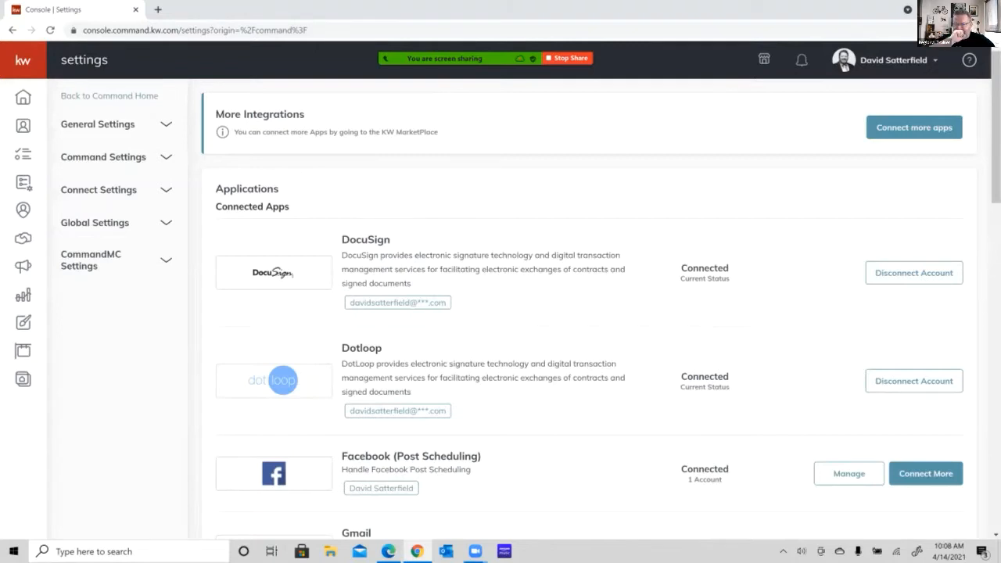
Restore the browser window from its maximized size and shift it slightly so the whole settings page fits on the desktop.
scroll(588, 312, down, 1)
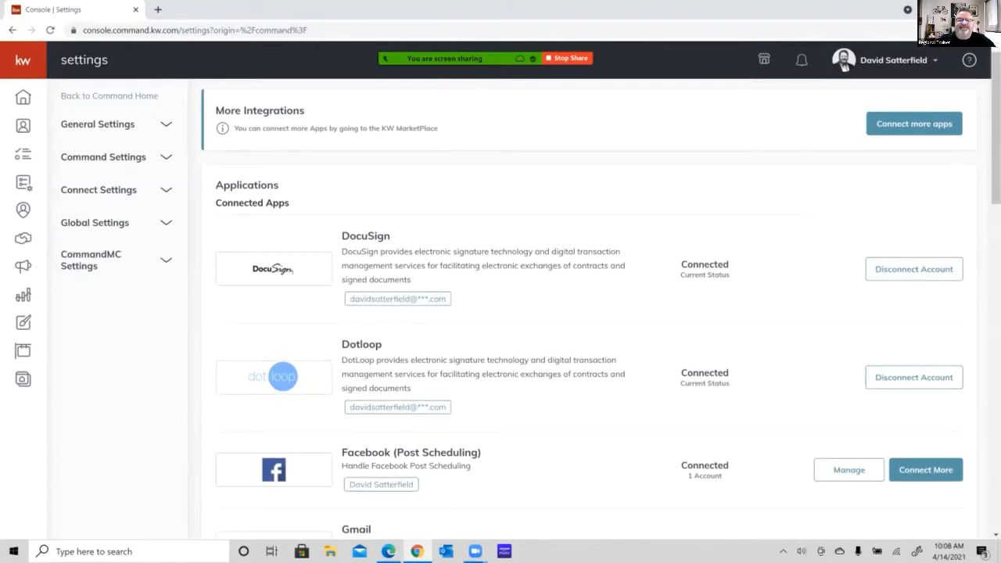
scroll(588, 313, down, 4)
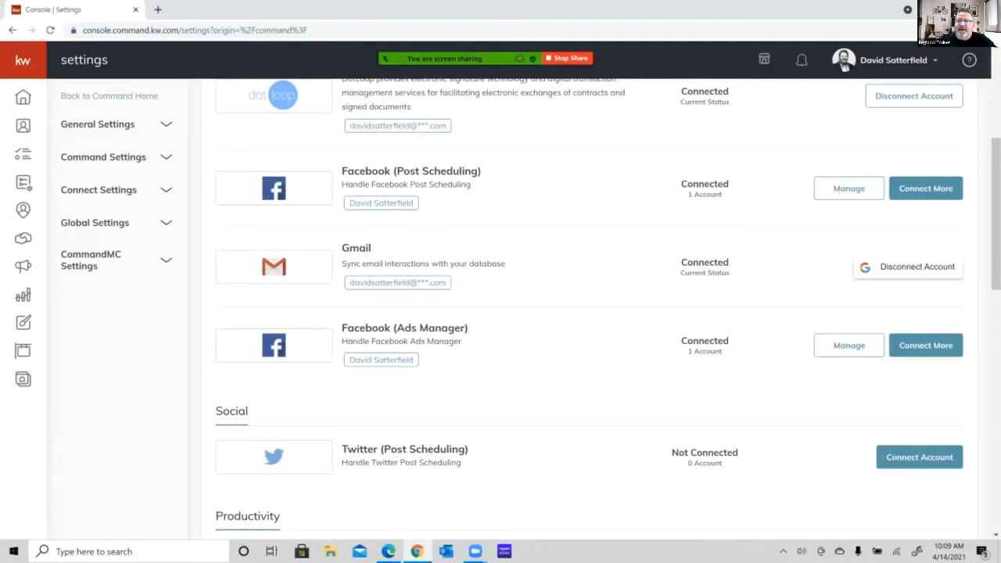
click(960, 10)
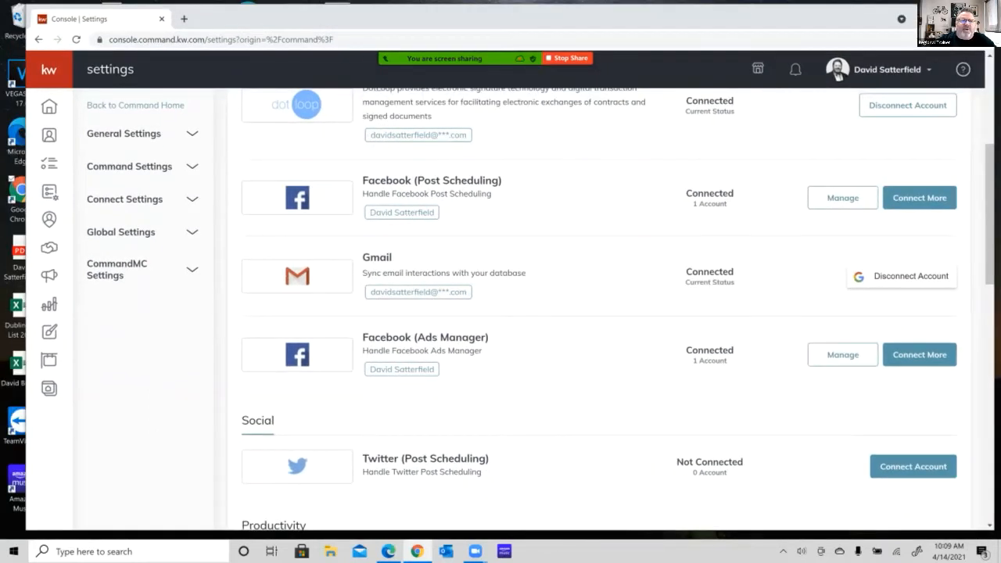
drag(414, 21, 392, 22)
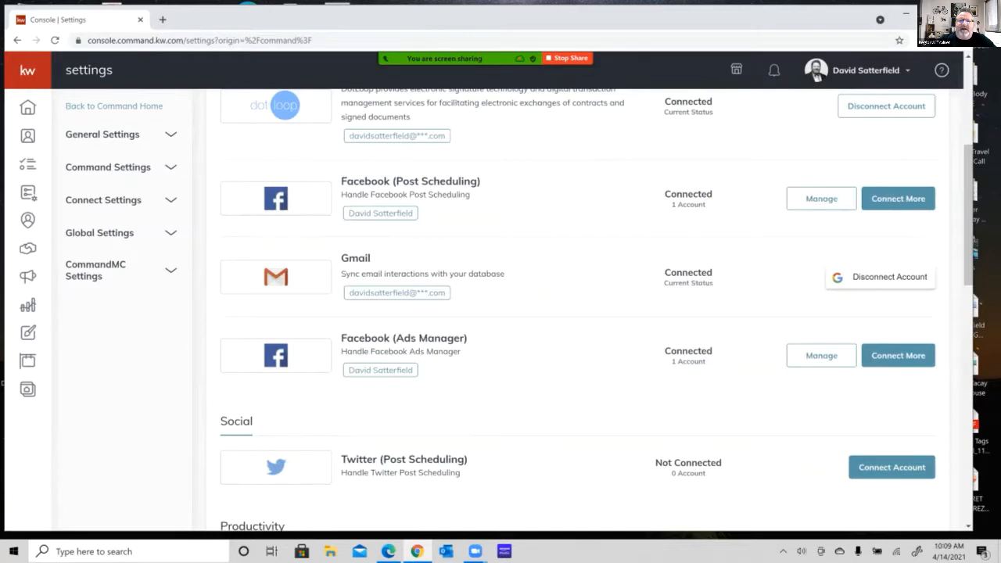
Check the connected, social and productivity apps in the Applications list and open the Marketing Profile of the Connect settings.
mouse_move(462, 58)
scroll(578, 313, up, 1)
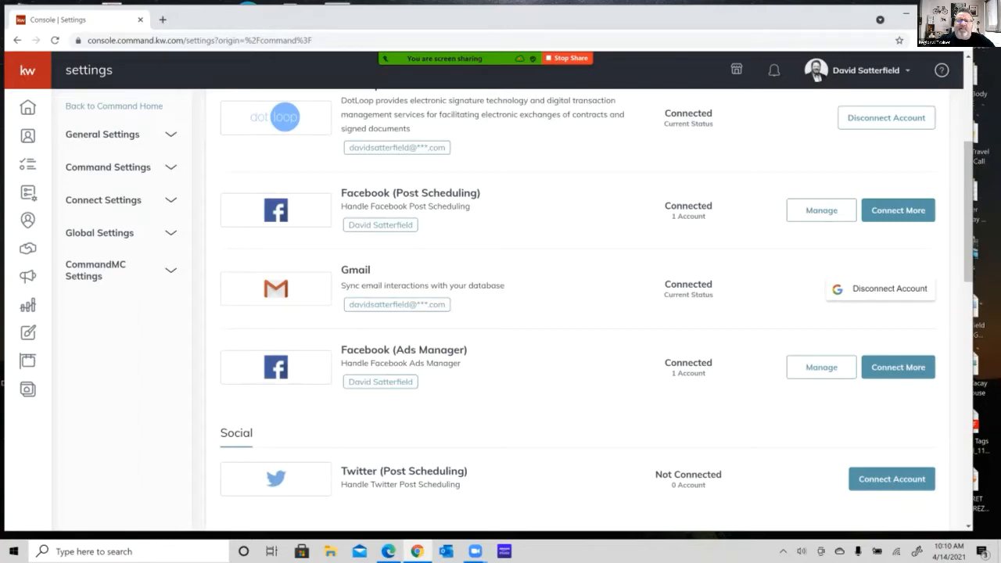
scroll(579, 313, down, 5)
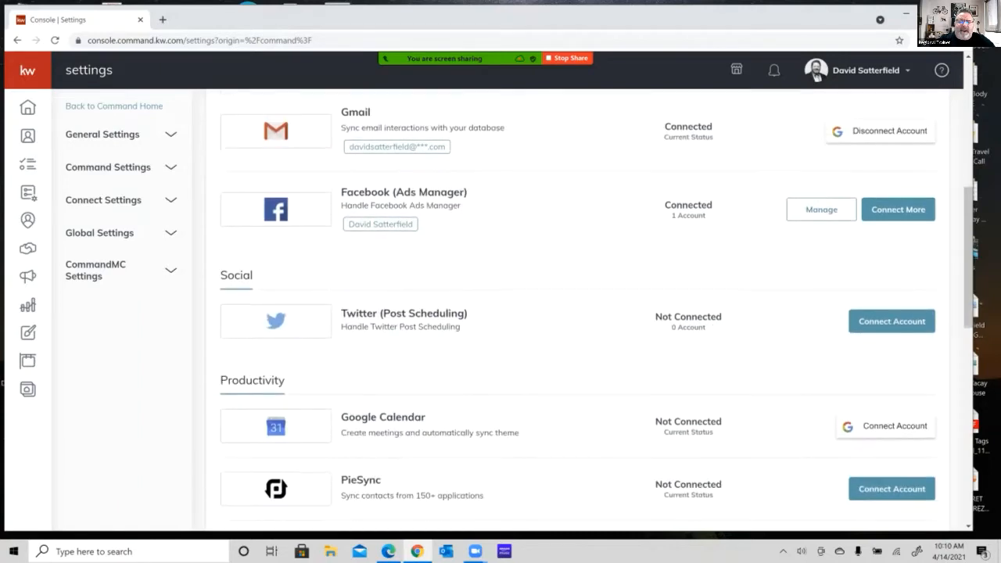
scroll(579, 313, up, 3)
scroll(578, 313, up, 6)
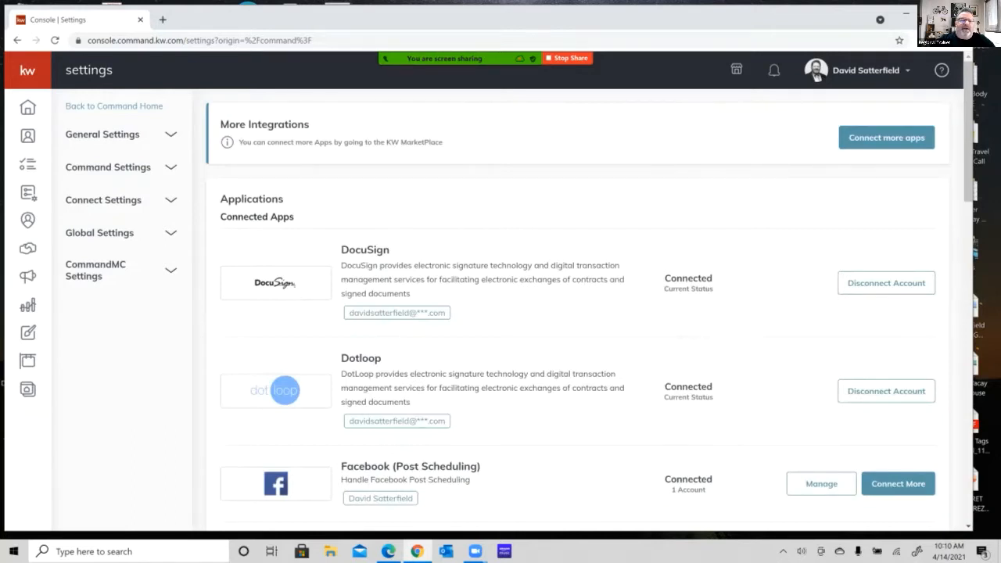
click(170, 200)
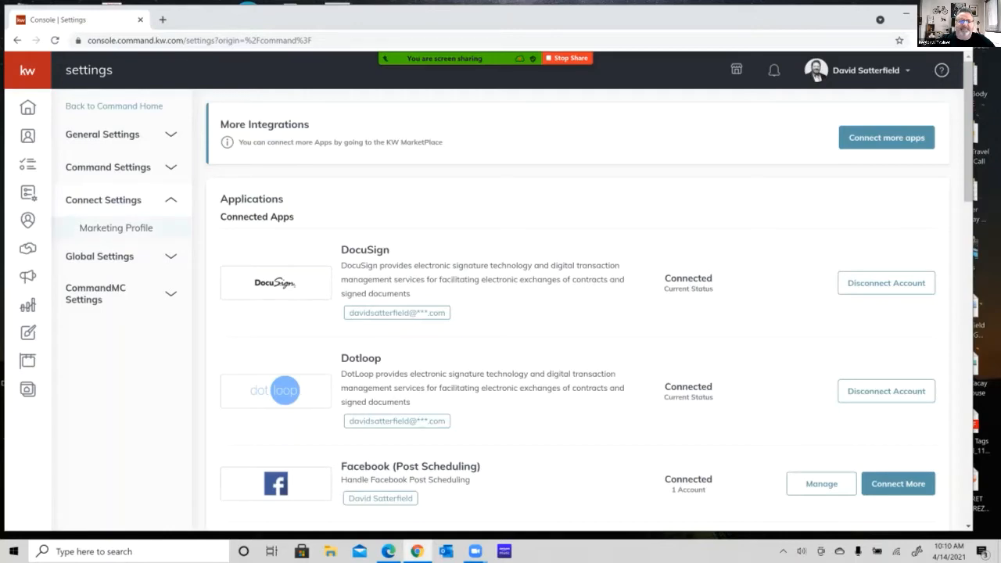
click(116, 227)
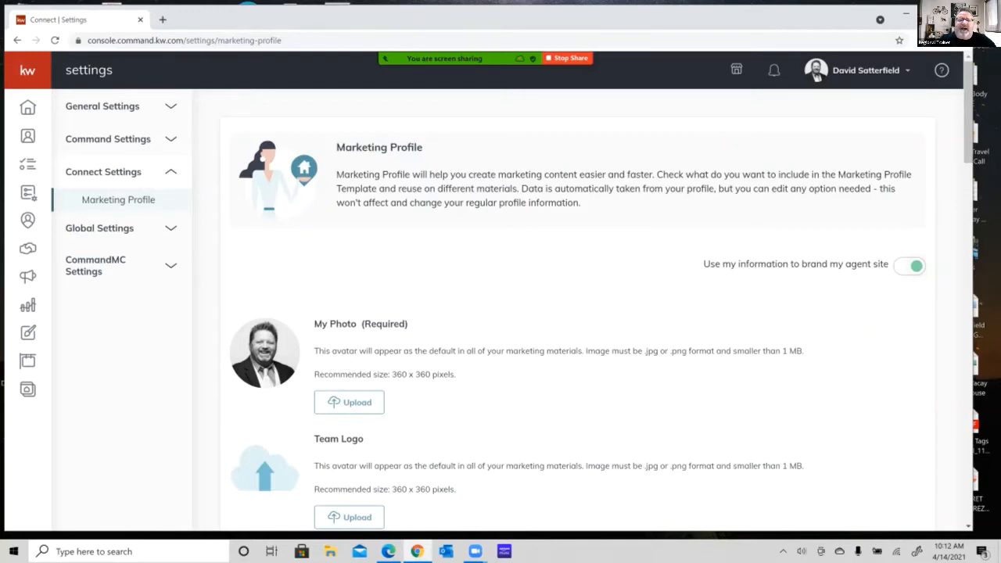
Review the marketing profile's photo and team logo uploads and the My Details fields, including job title, bio, phone, email and website.
scroll(579, 313, down, 2)
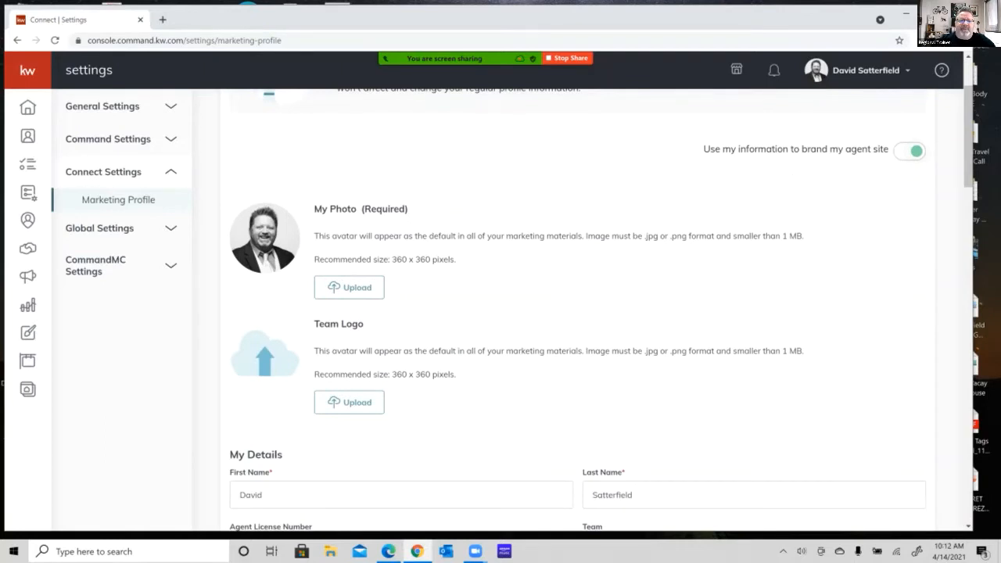
scroll(579, 313, down, 1)
scroll(579, 313, down, 1)
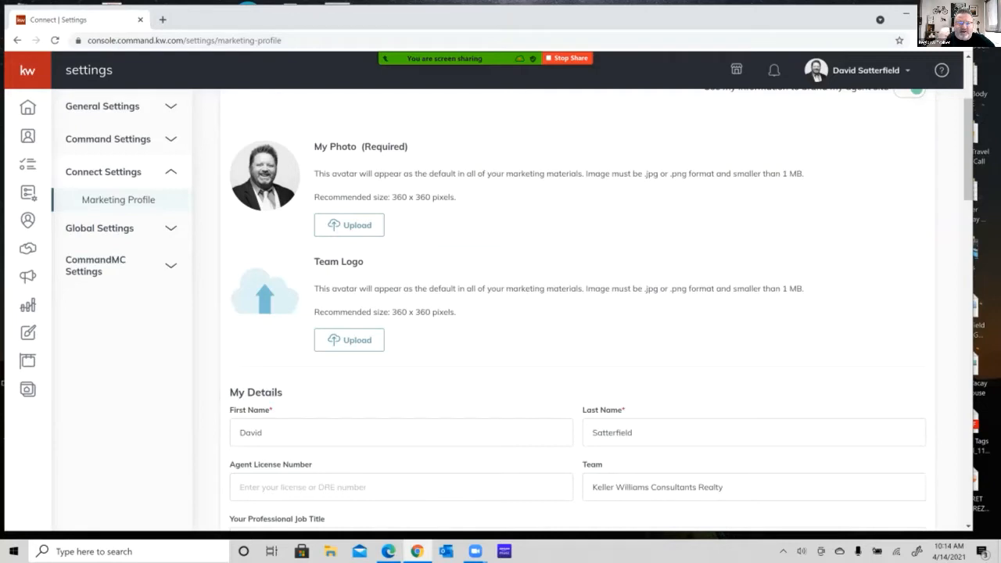
scroll(578, 310, down, 1)
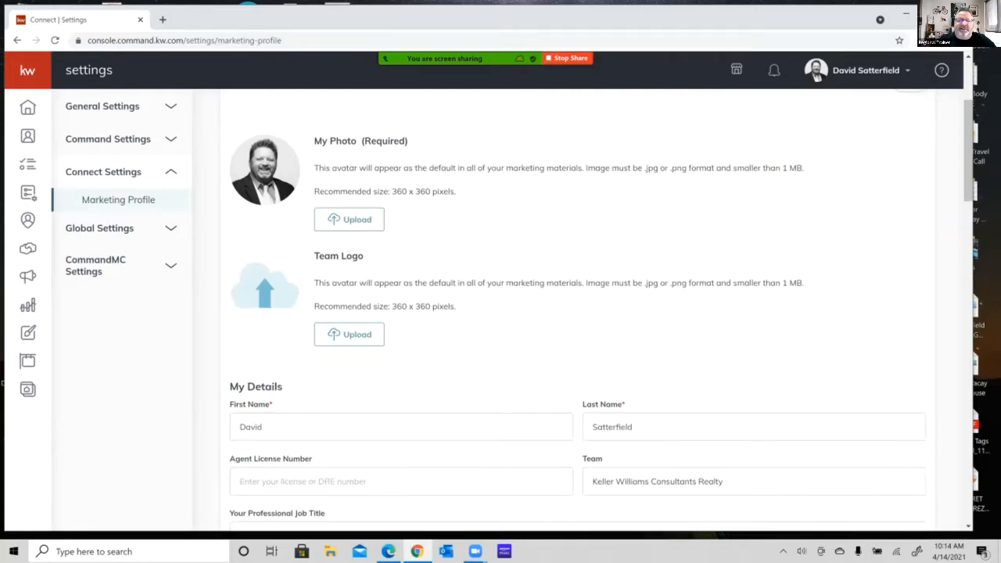
scroll(577, 309, down, 4)
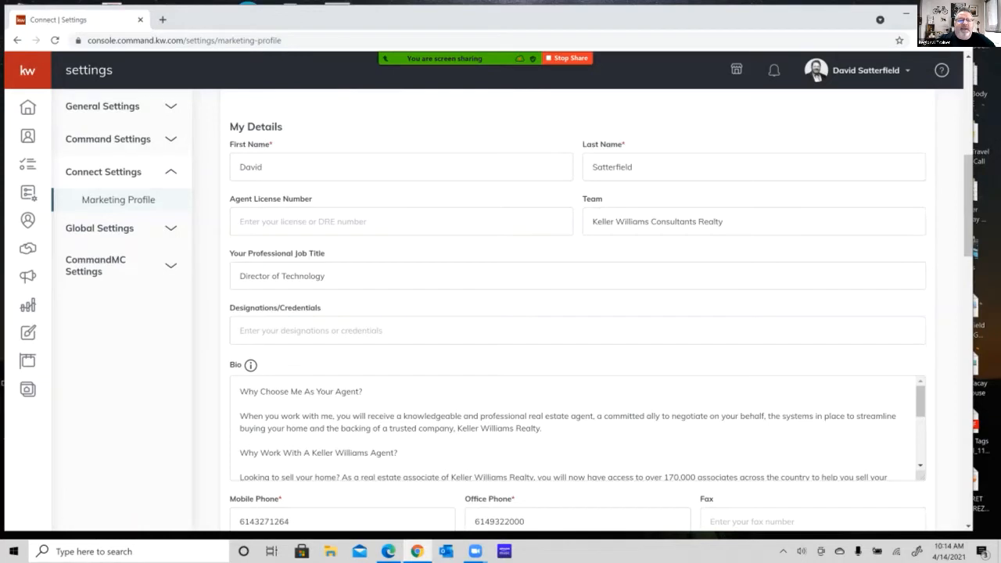
scroll(601, 319, down, 1)
scroll(577, 313, down, 3)
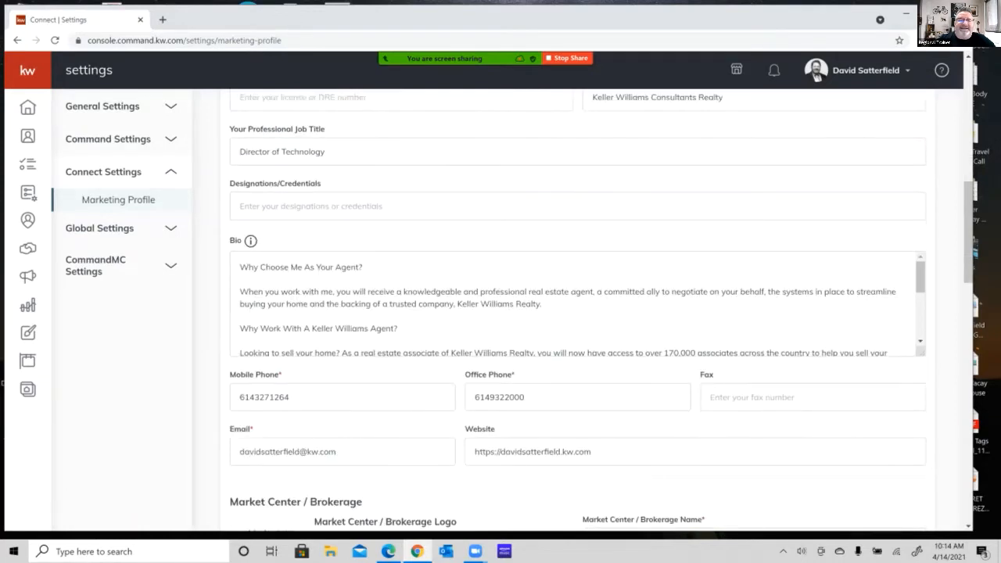
scroll(577, 313, down, 1)
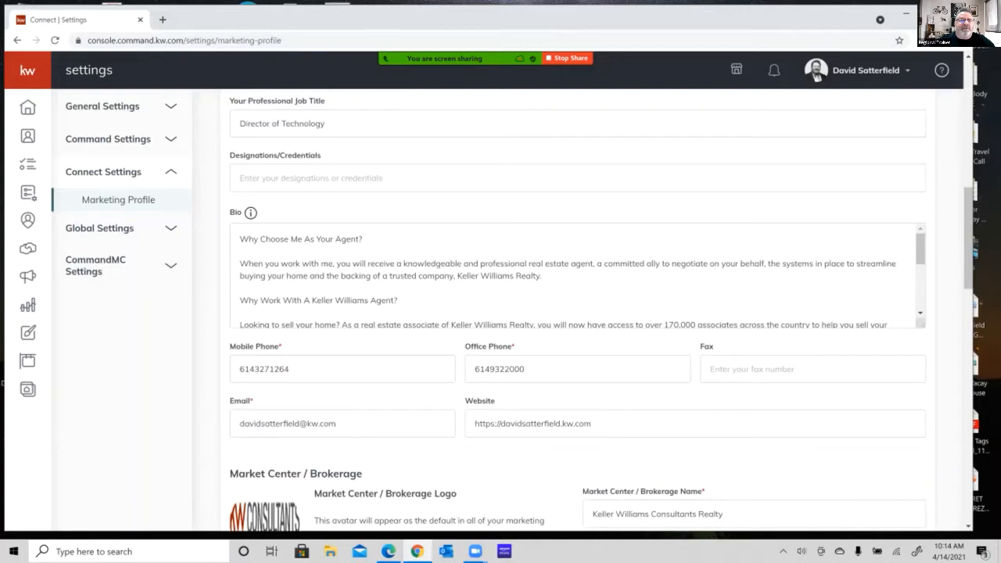
scroll(577, 276, down, 4)
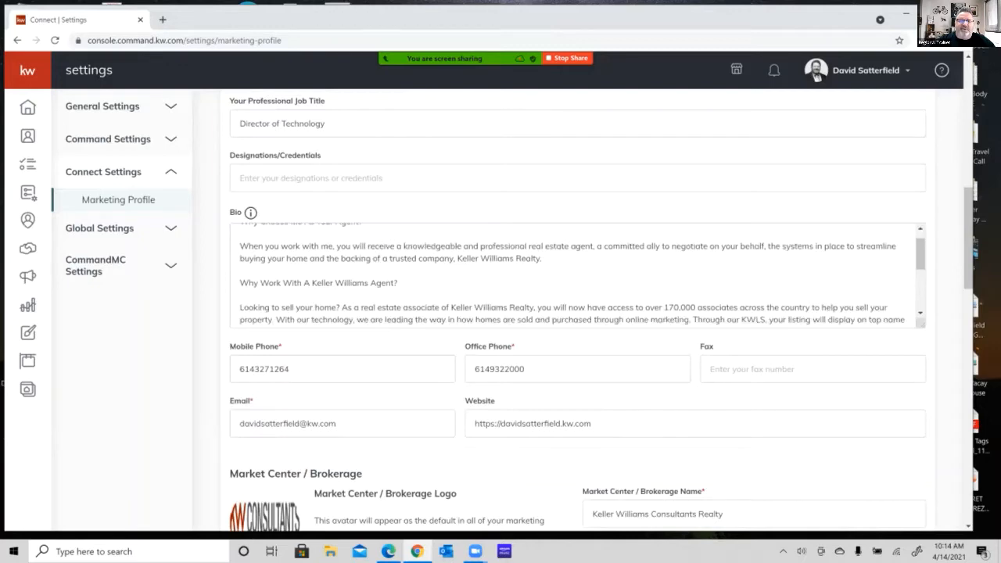
scroll(578, 275, up, 4)
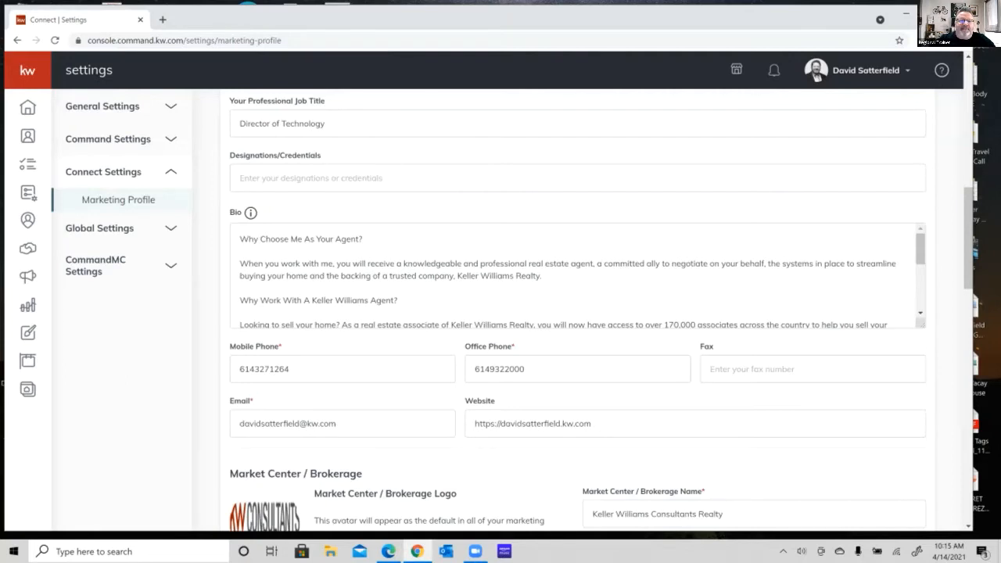
Examine the profile's Market Center, Compliance, Social, Facebook Pixel, Google Analytics and branded KW app link sections.
scroll(577, 313, down, 3)
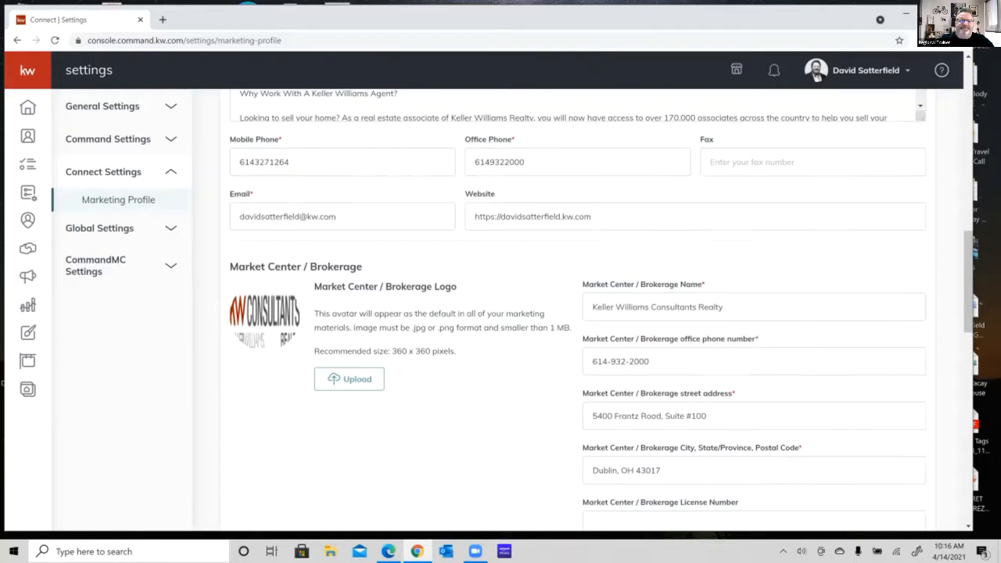
scroll(577, 313, down, 2)
scroll(577, 313, down, 1)
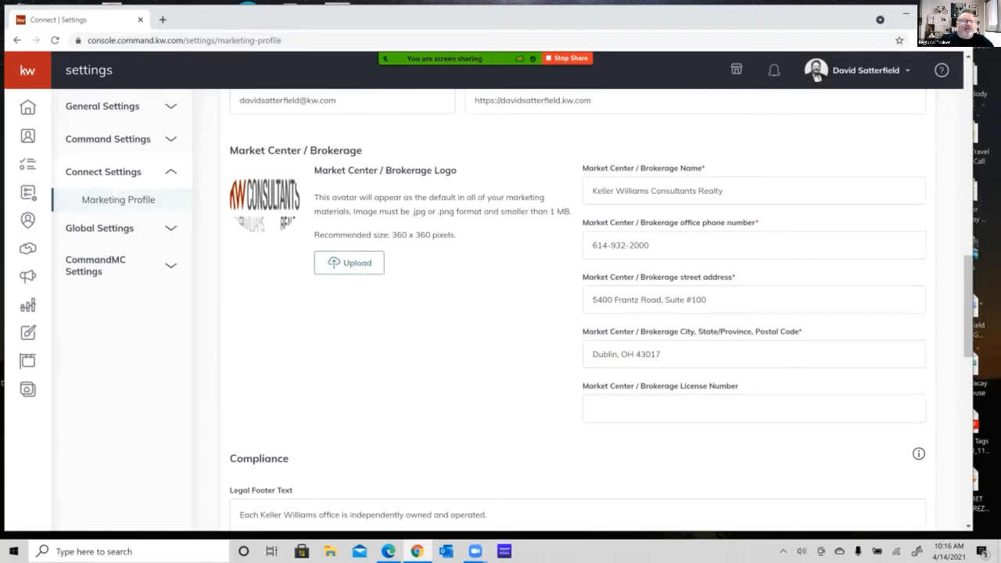
scroll(578, 313, down, 5)
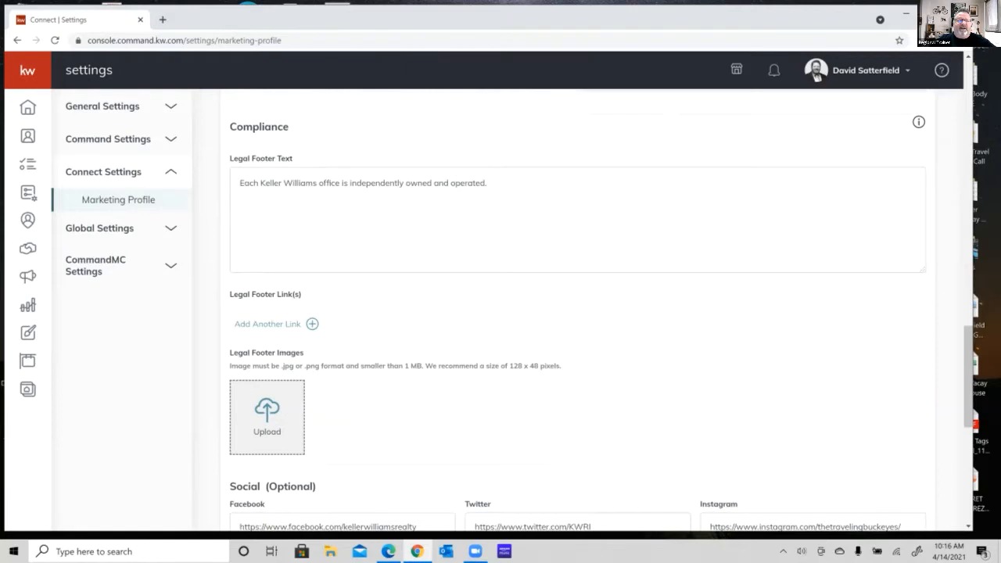
scroll(577, 311, down, 5)
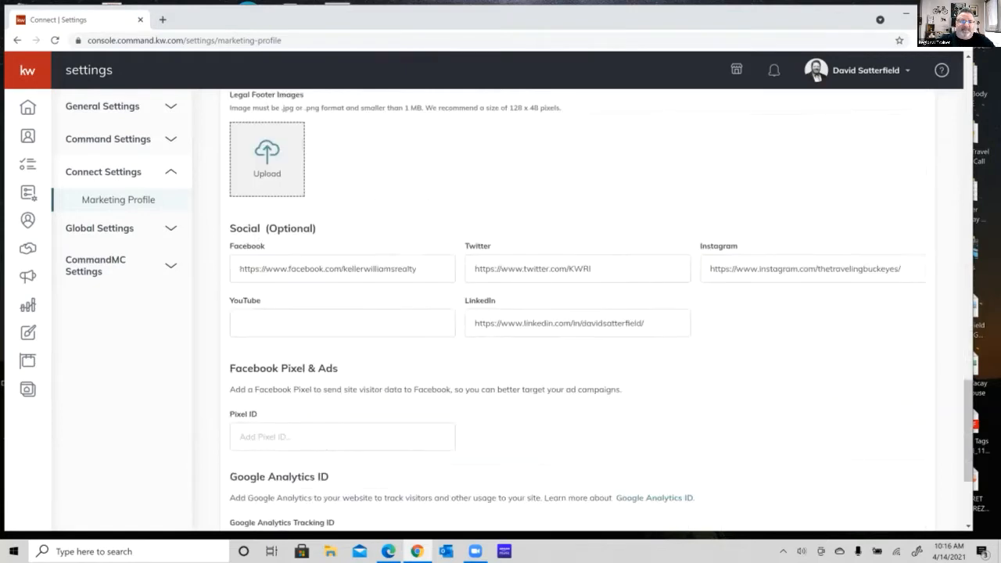
scroll(600, 309, down, 1)
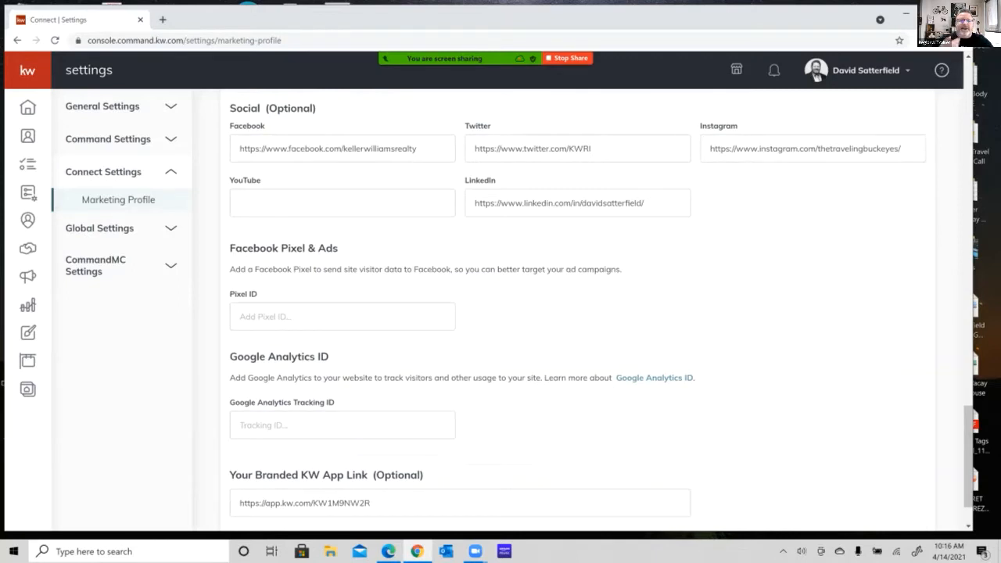
scroll(577, 309, up, 1)
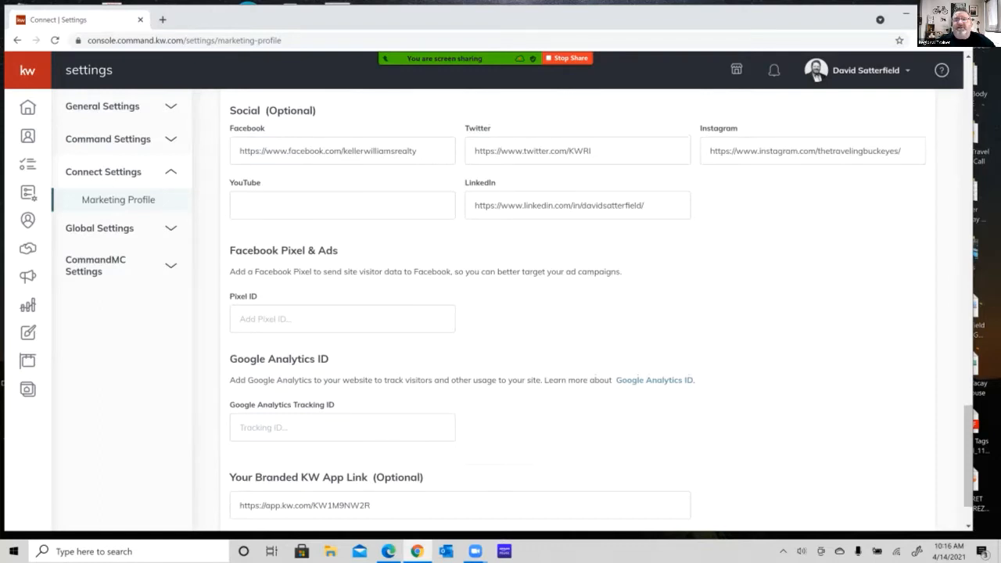
scroll(601, 305, up, 1)
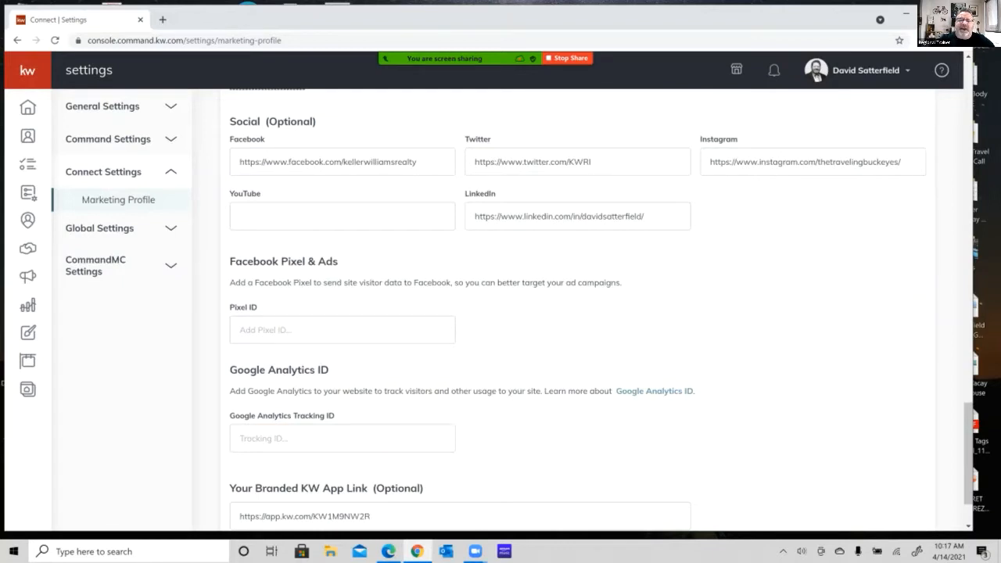
click(591, 162)
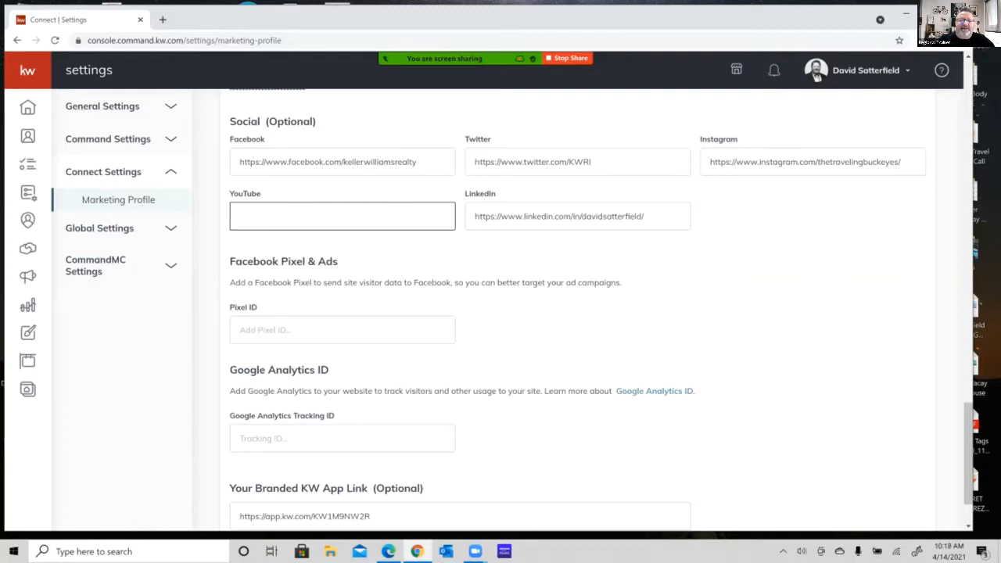
scroll(601, 310, down, 2)
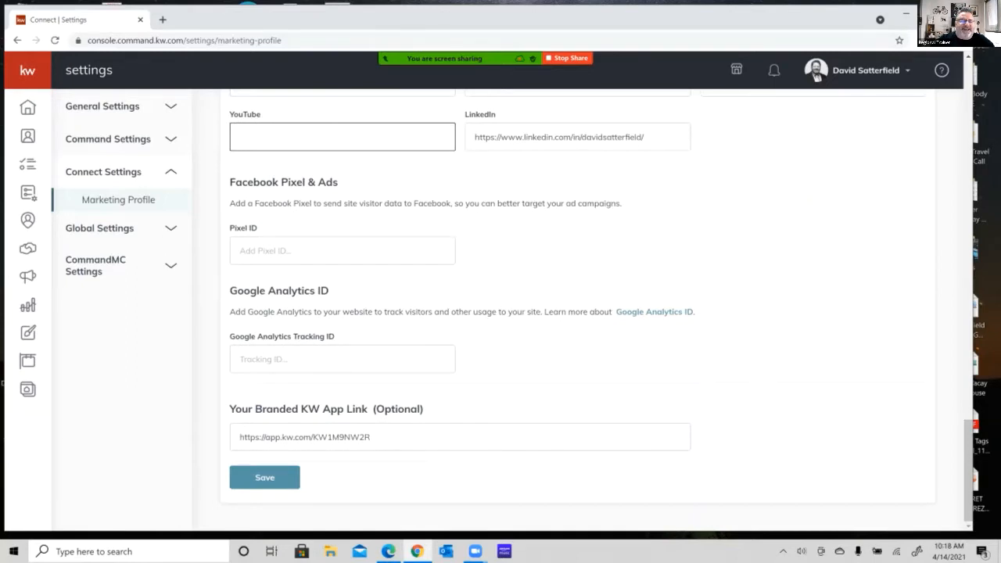
click(372, 437)
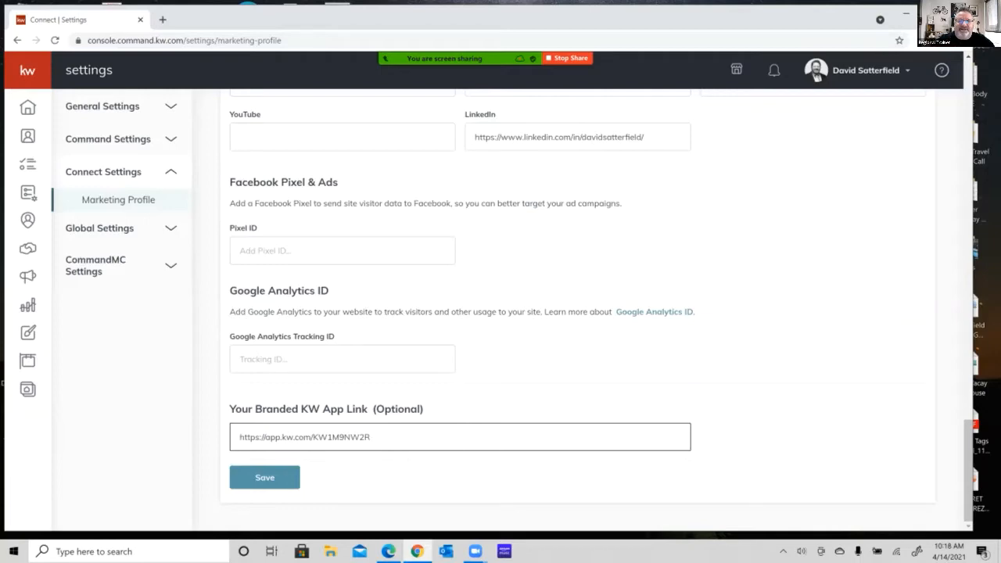
Leave the Marketing Profile and return to the Command home dashboard.
scroll(579, 307, up, 15)
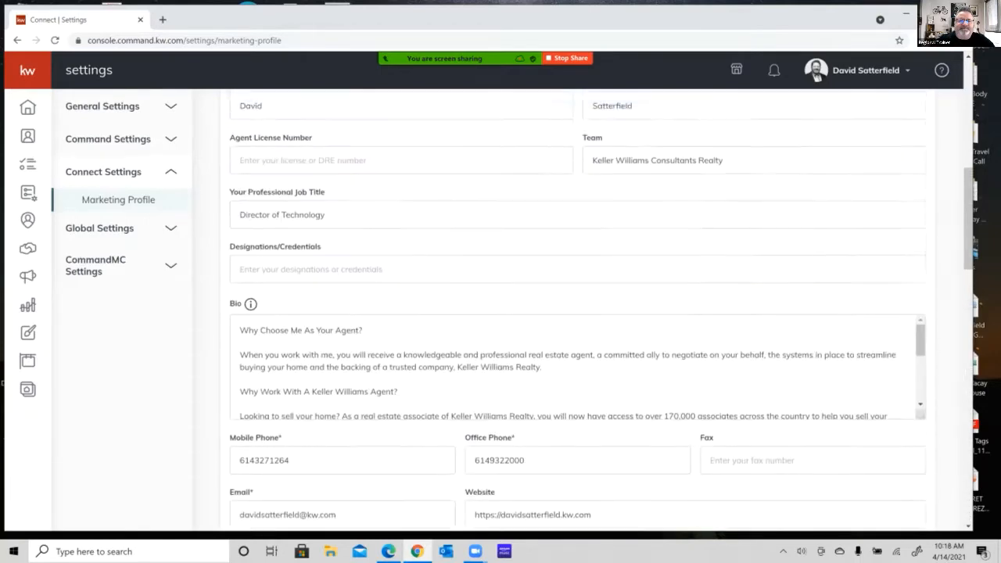
scroll(579, 307, up, 6)
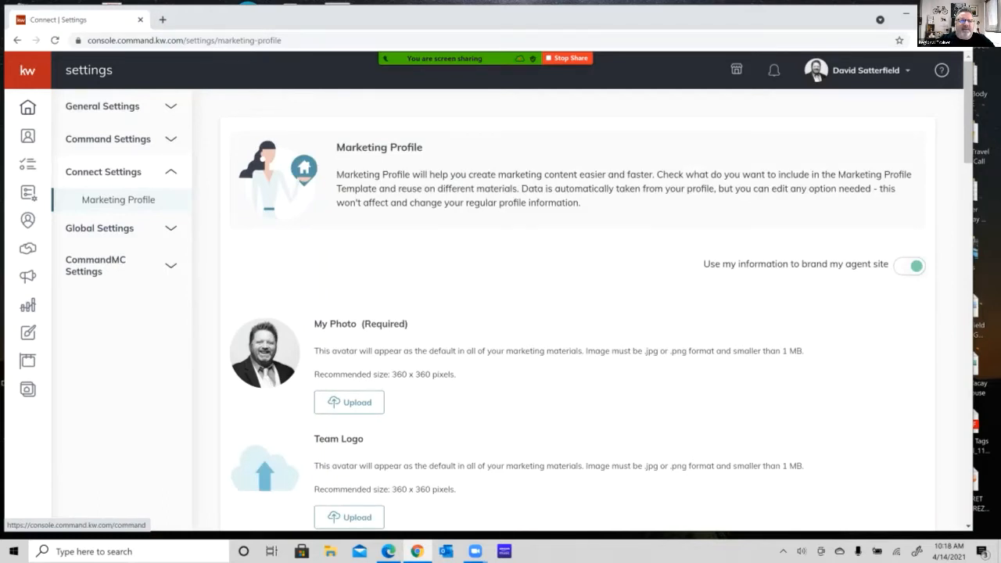
click(28, 108)
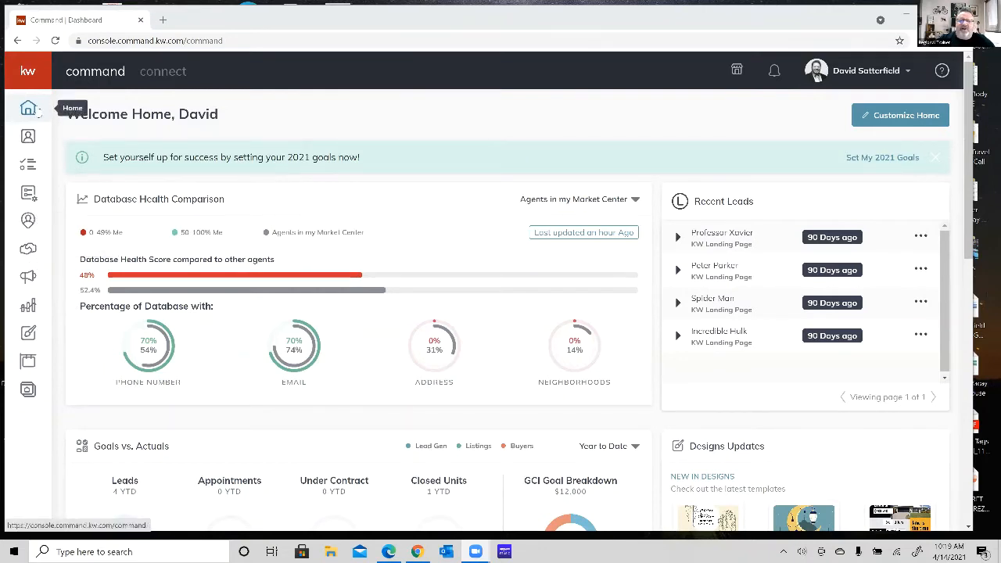
click(29, 111)
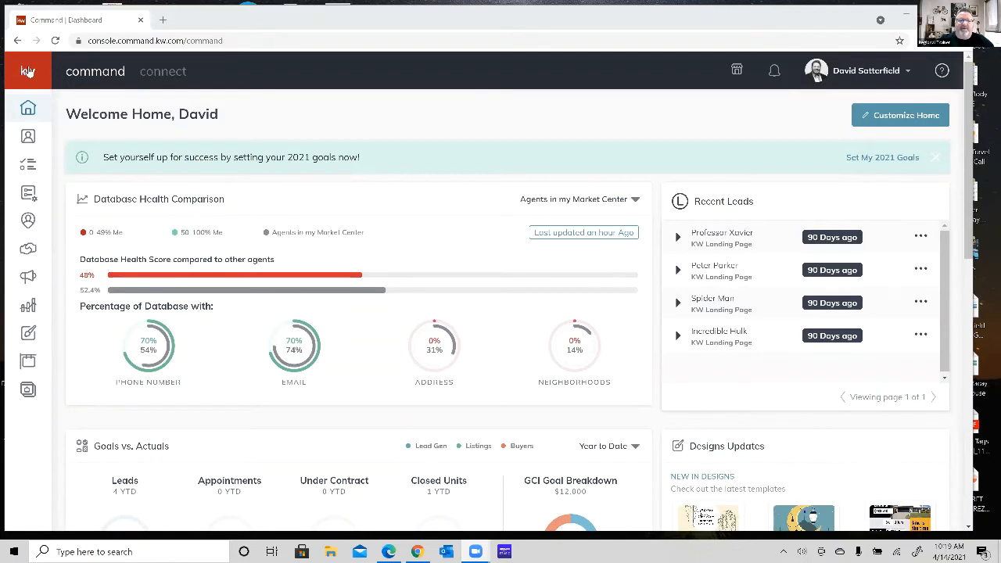
Open the Campaigns dashboard and compare the connected accounts for Social Posts and Paid Ads.
click(28, 71)
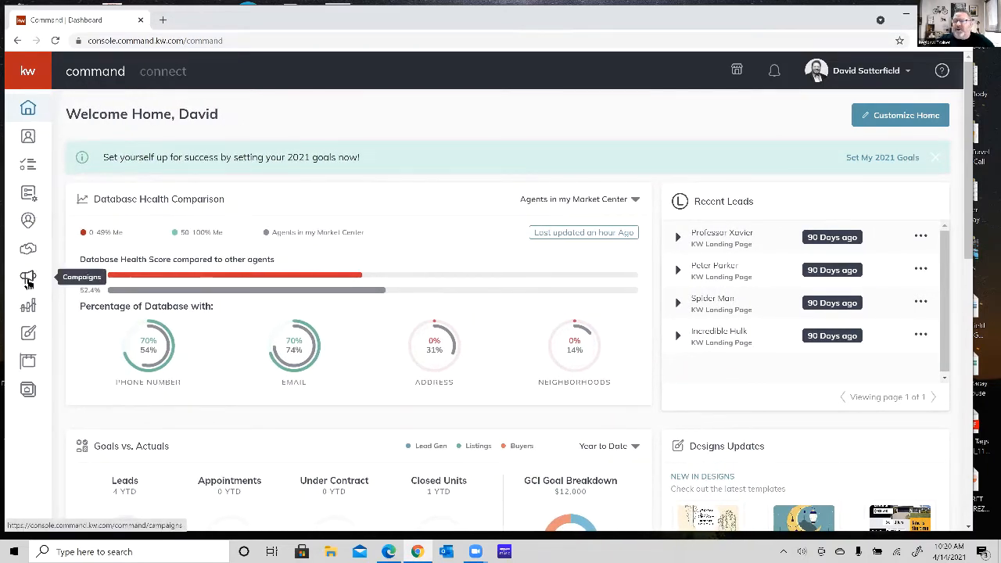
click(28, 280)
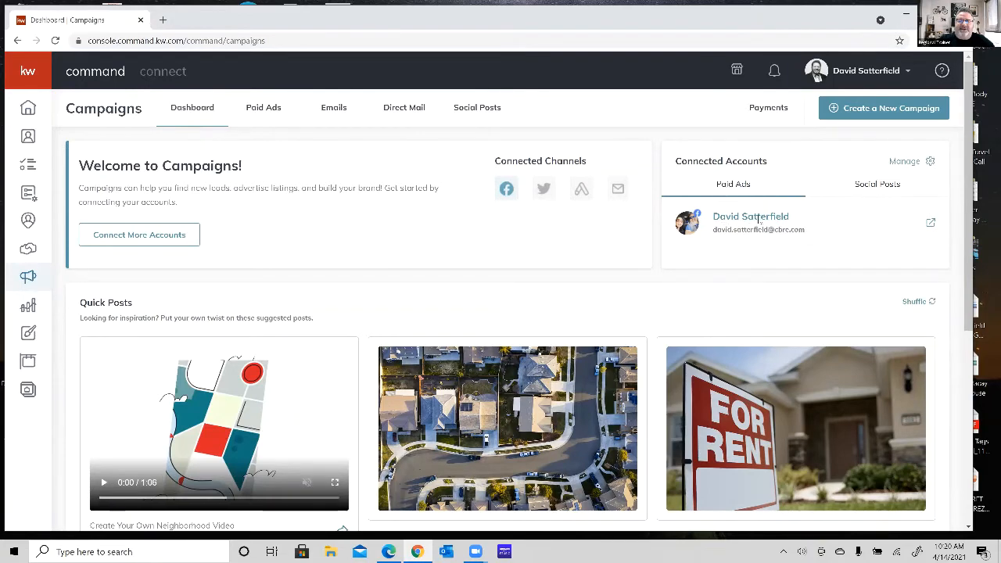
click(861, 193)
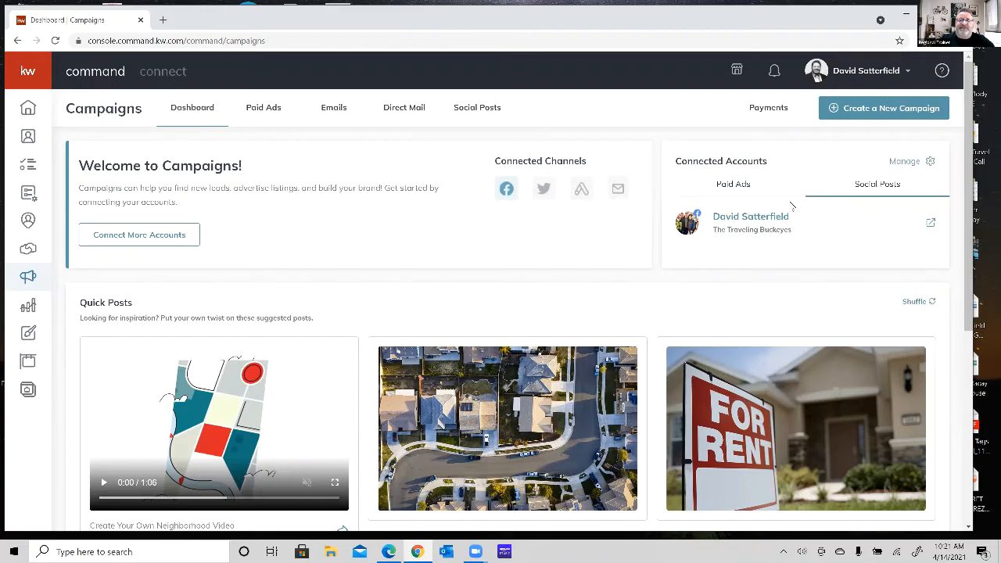
click(732, 189)
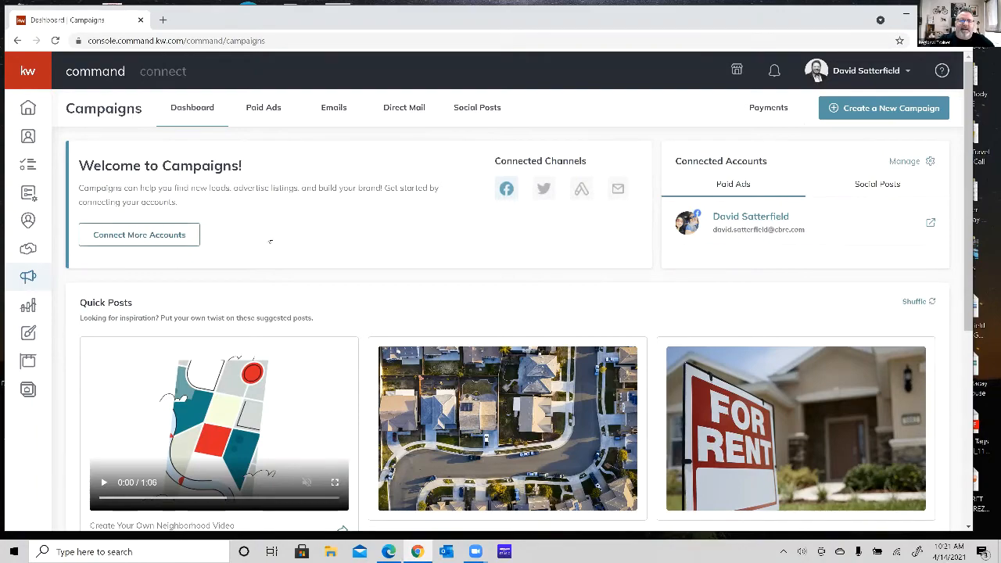
Review the suggested Quick Posts on the Campaigns dashboard and shuffle them several times to see other suggestions.
scroll(380, 252, down, 1)
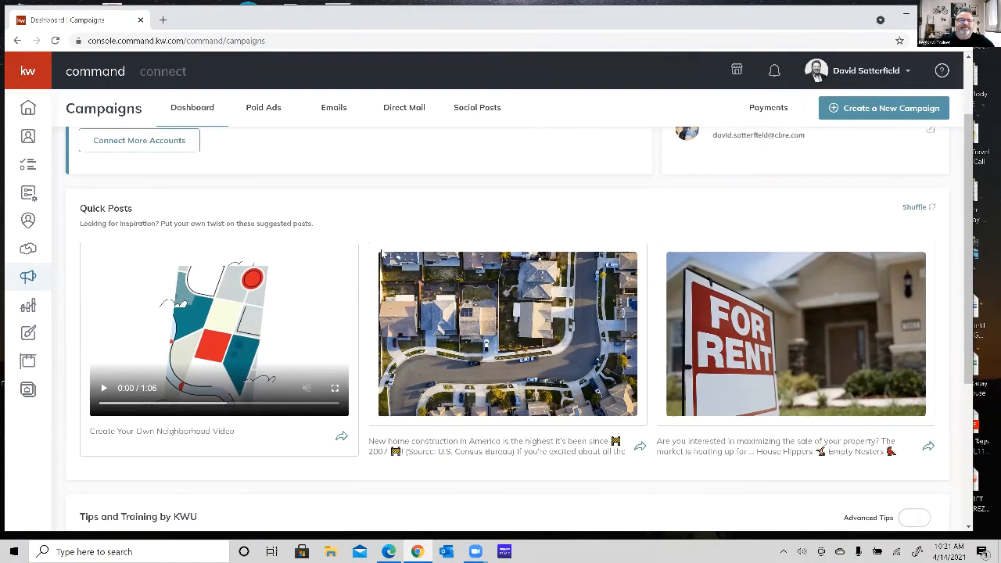
scroll(381, 254, up, 1)
scroll(381, 254, down, 1)
scroll(381, 253, down, 1)
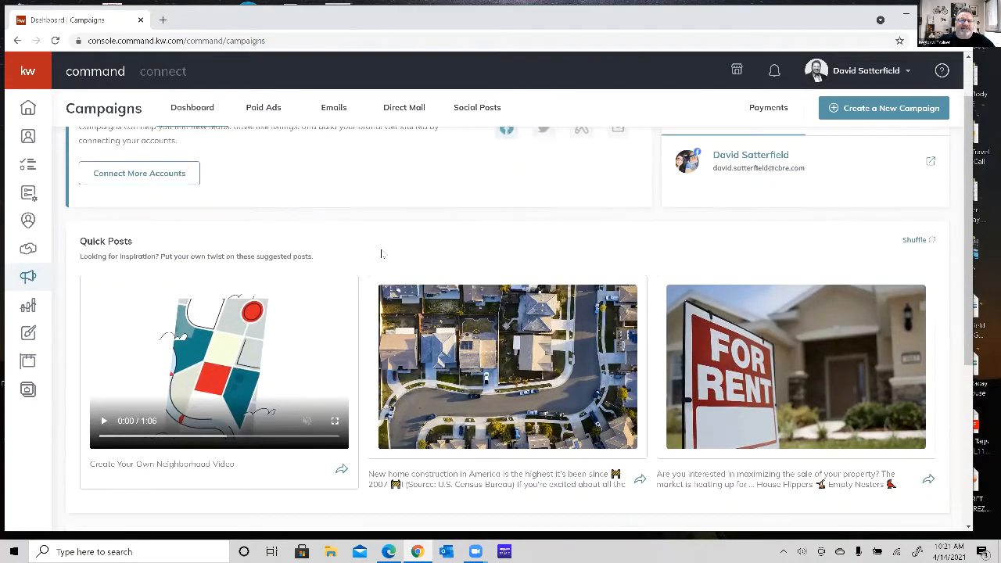
scroll(381, 254, up, 1)
scroll(383, 254, down, 1)
scroll(382, 254, down, 1)
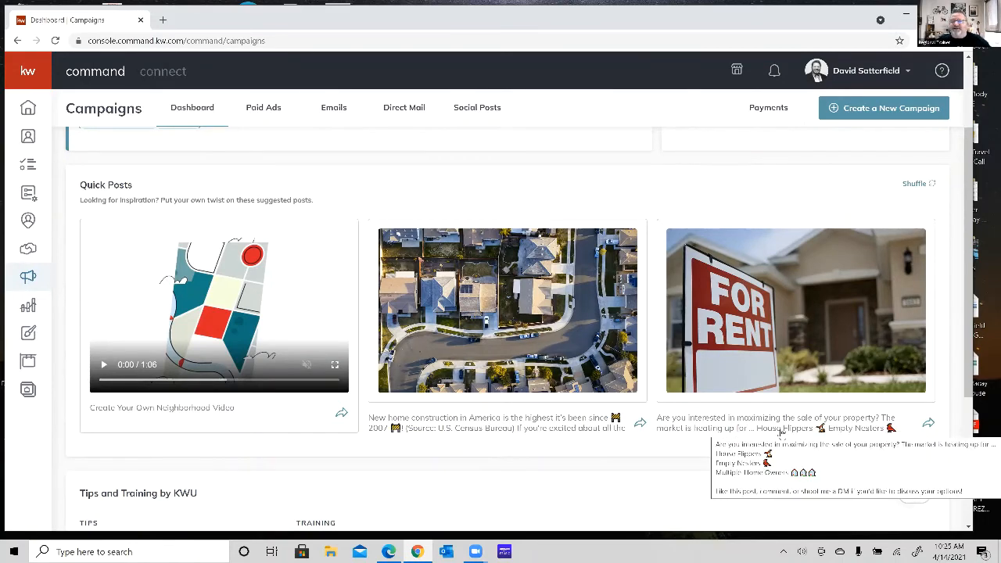
click(913, 183)
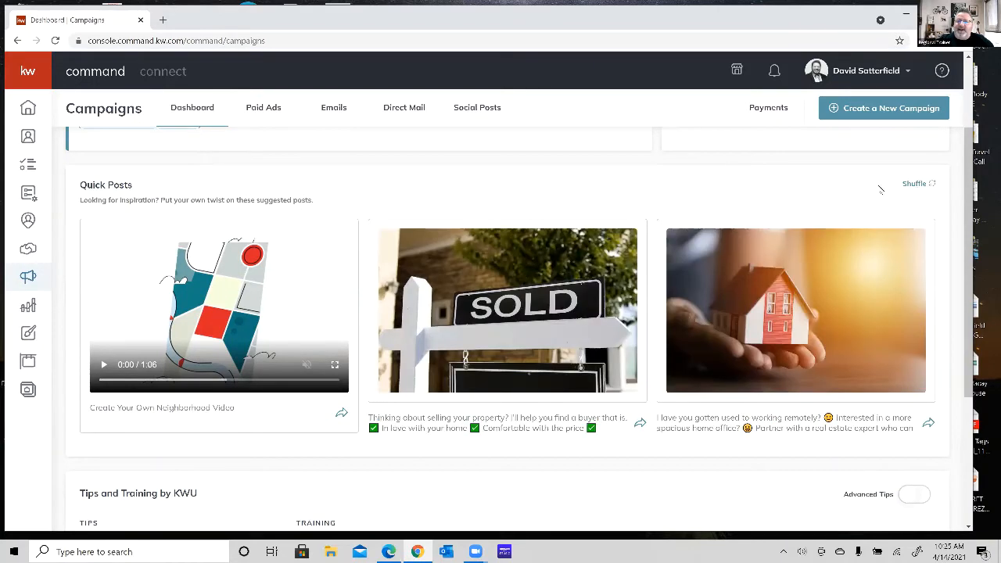
click(917, 185)
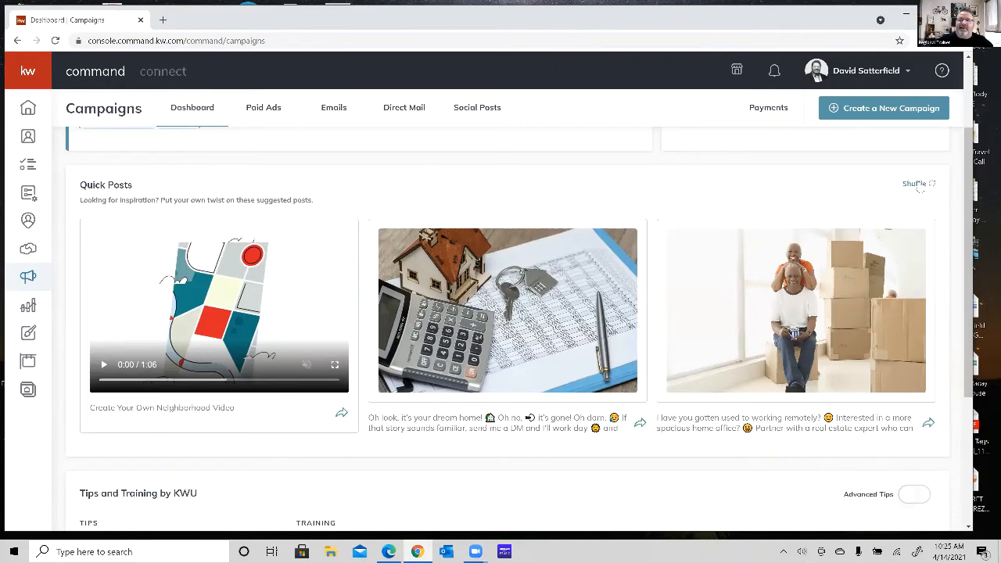
click(919, 186)
click(919, 186)
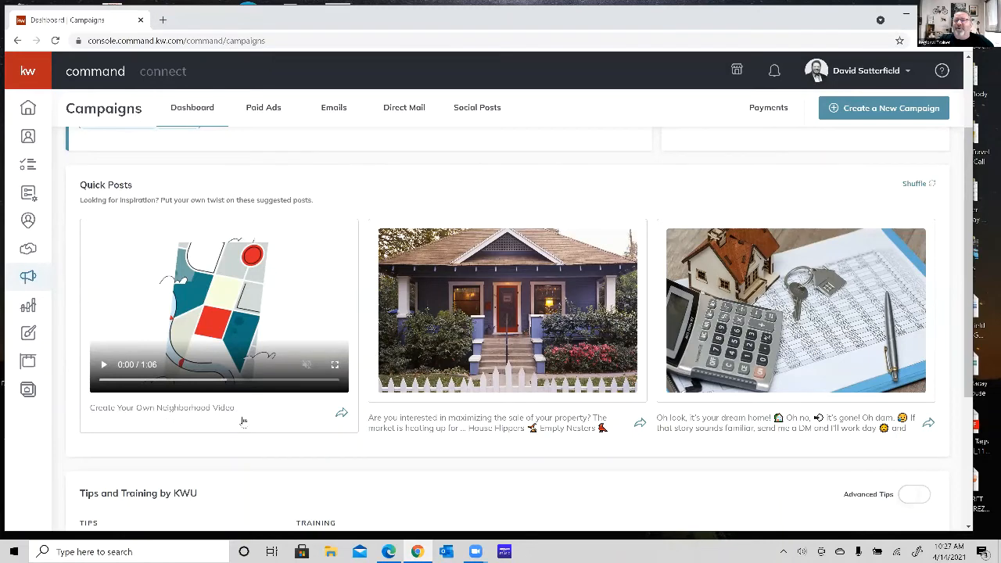
Start generating a video from the Create Your Own Neighborhood Video post and search neighborhoods for "hilliard rome".
click(342, 414)
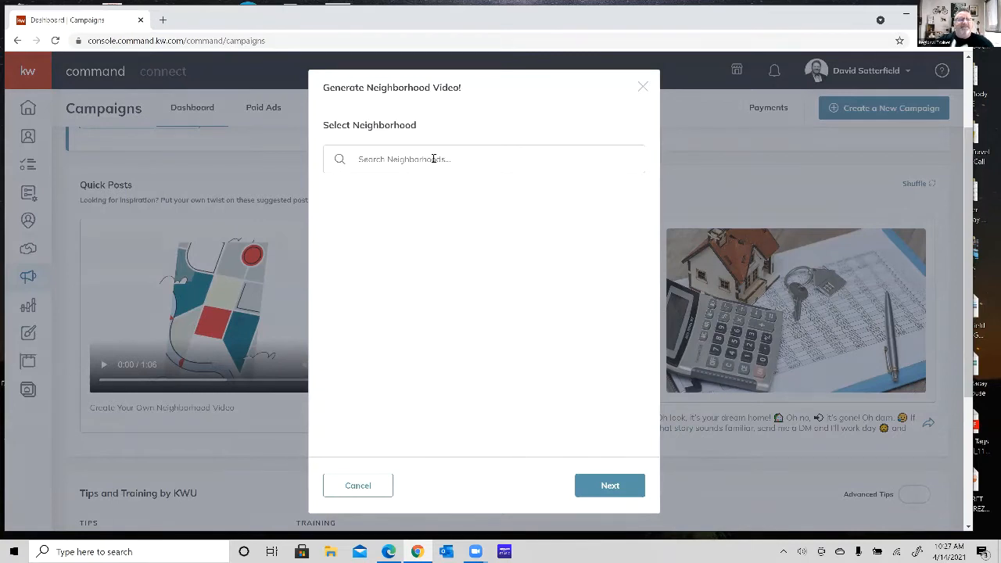
click(434, 159)
text(hilliard)
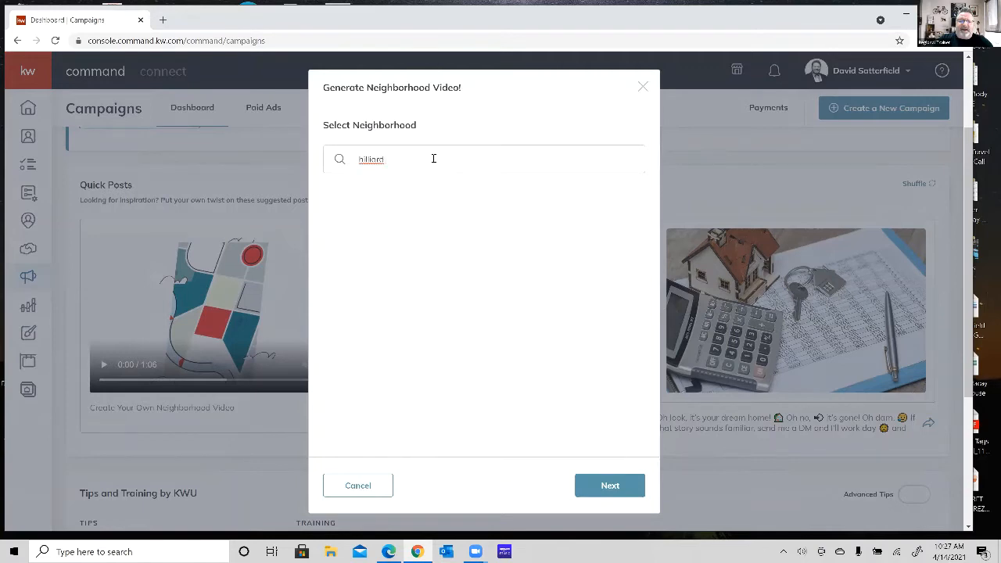
text( rome)
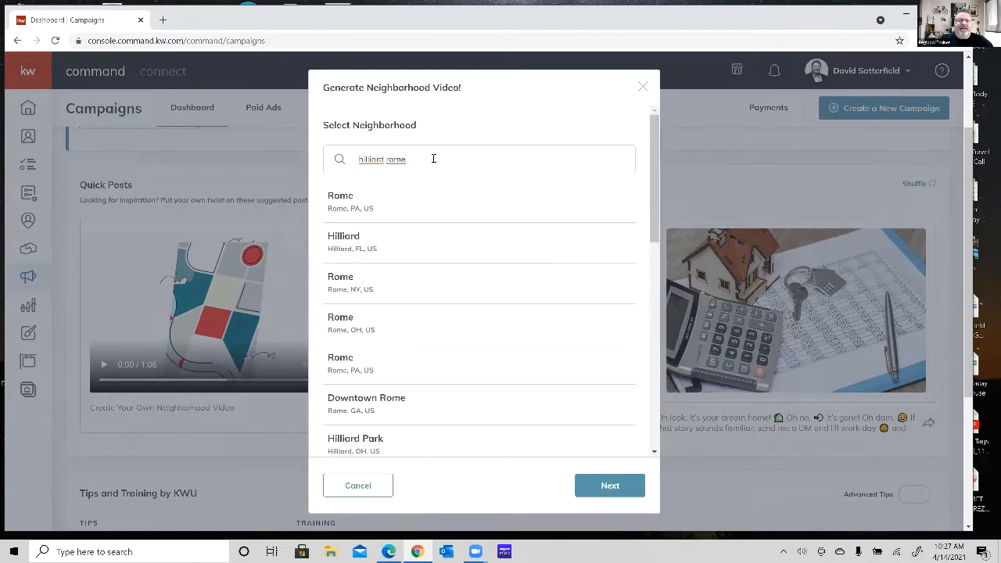
Look through the neighborhood search results for the matching Ohio neighborhood and load more results.
scroll(479, 251, down, 2)
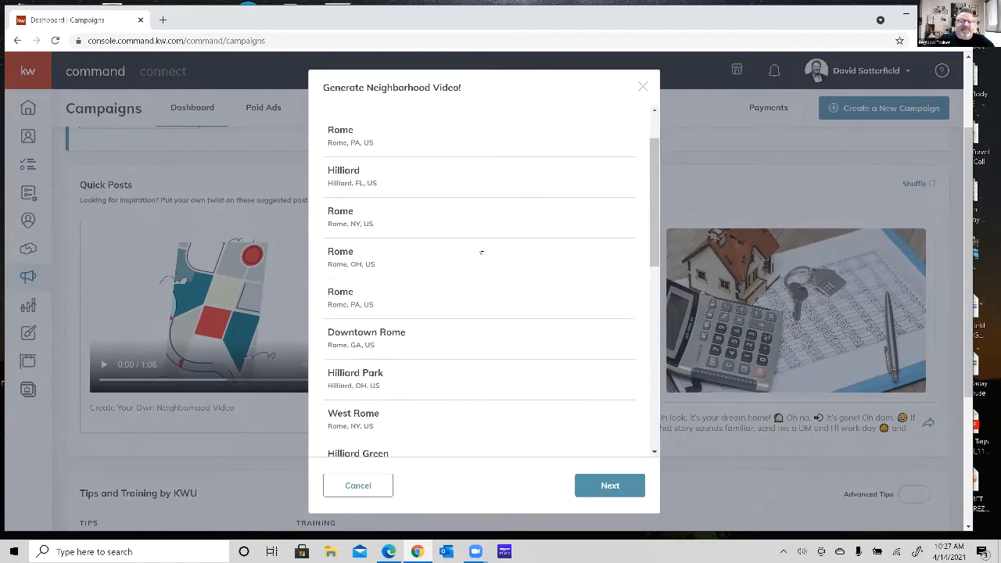
scroll(482, 252, up, 2)
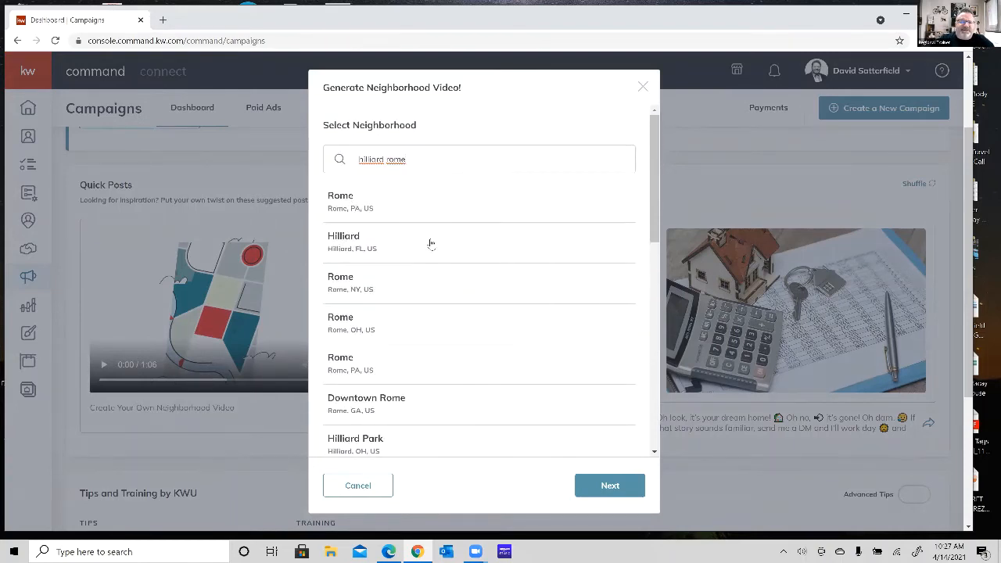
scroll(430, 243, down, 3)
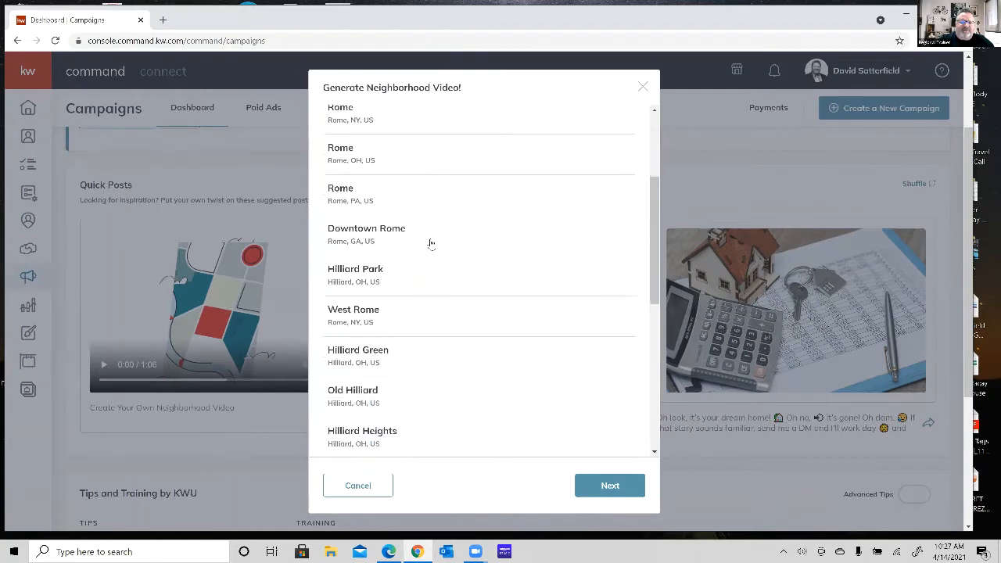
scroll(430, 243, down, 4)
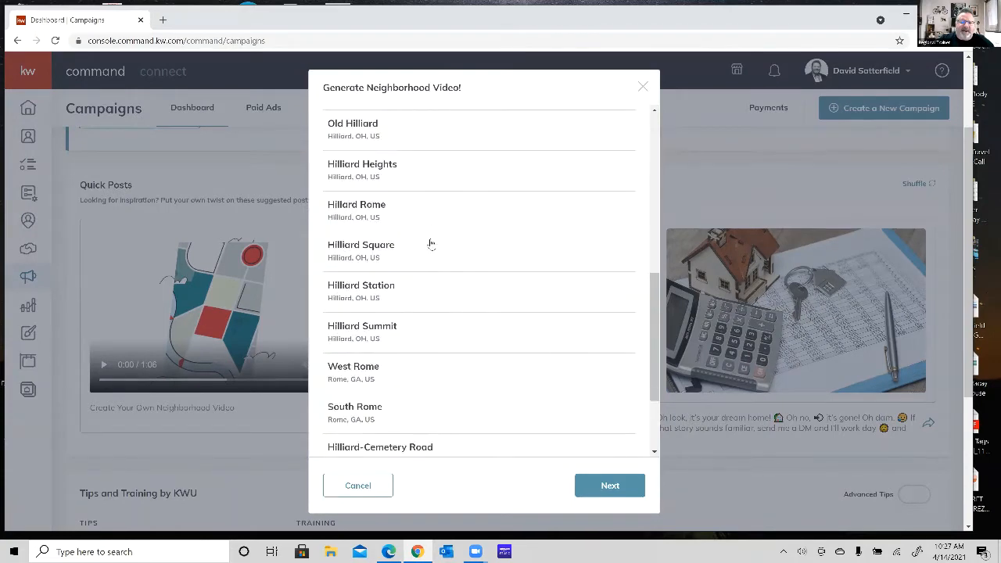
scroll(430, 243, down, 2)
scroll(430, 243, up, 7)
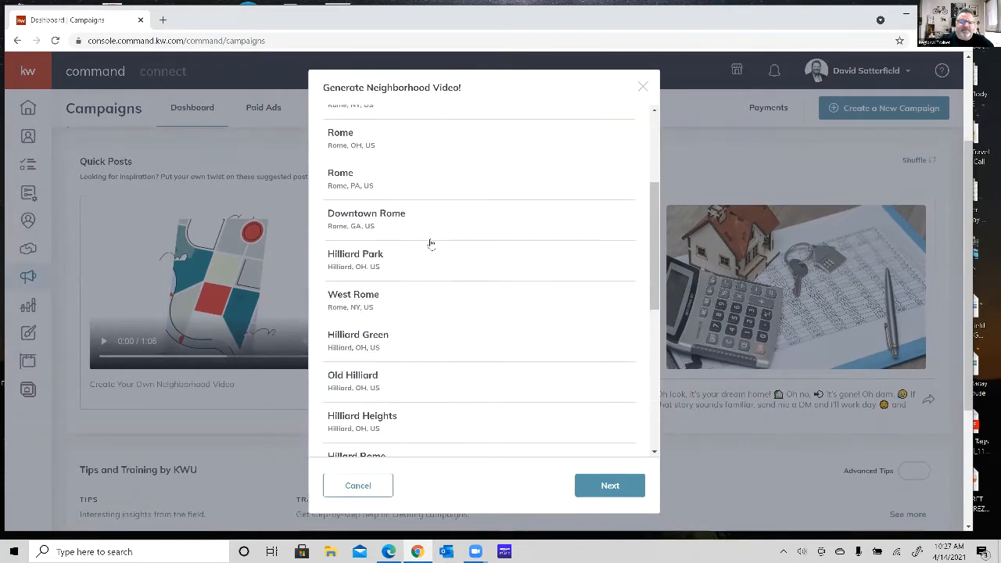
scroll(430, 243, down, 9)
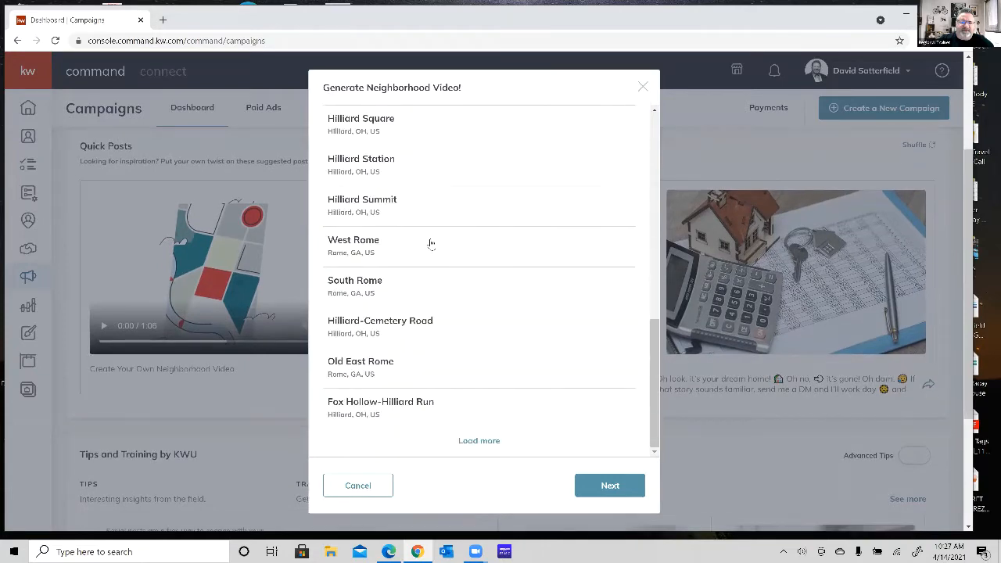
click(476, 441)
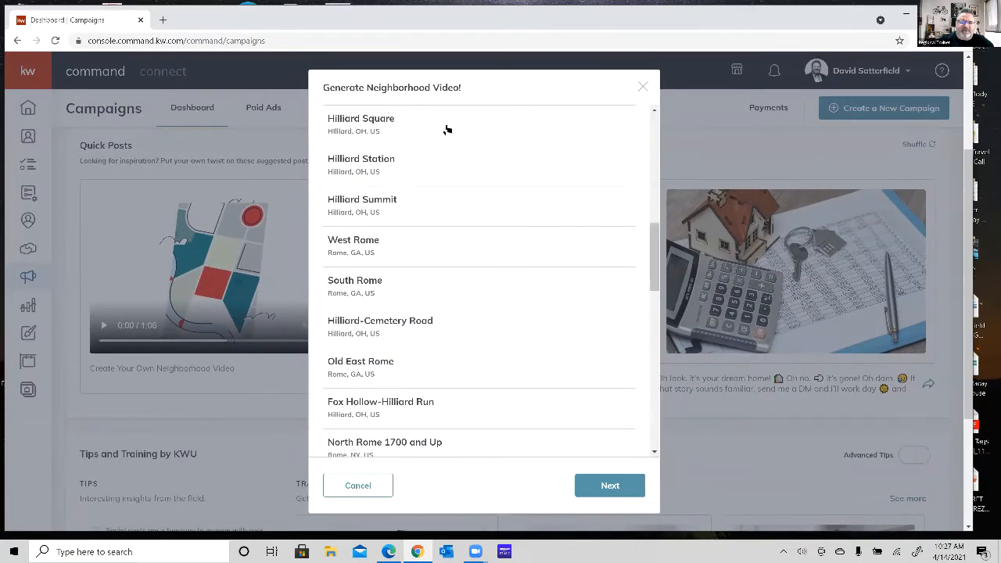
Refine the neighborhood search to "hilliard rome, oh", select Hillard Rome in Hilliard, OH, and continue to the video details.
scroll(442, 134, up, 1)
scroll(442, 135, up, 5)
click(422, 167)
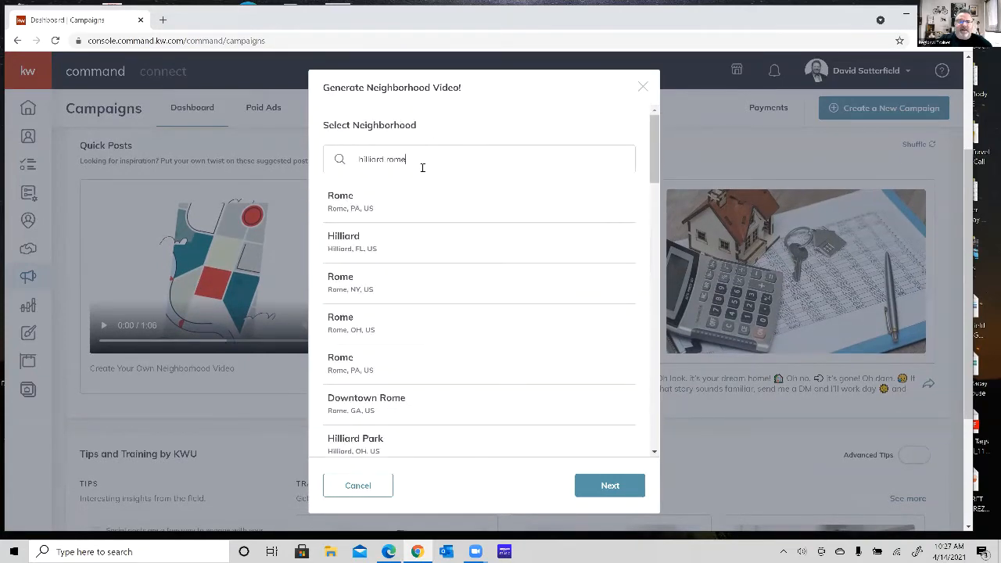
text(, oh)
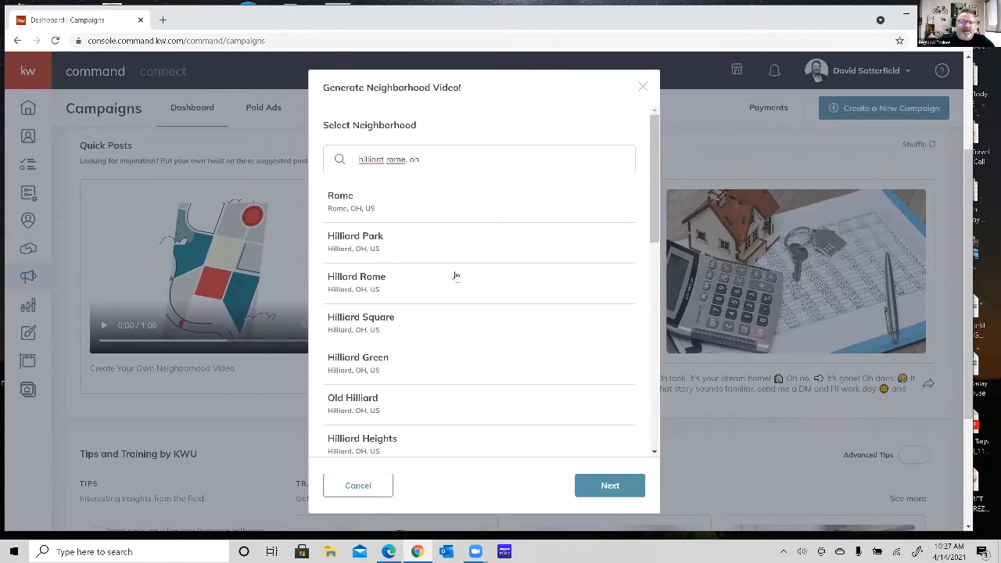
scroll(456, 275, down, 1)
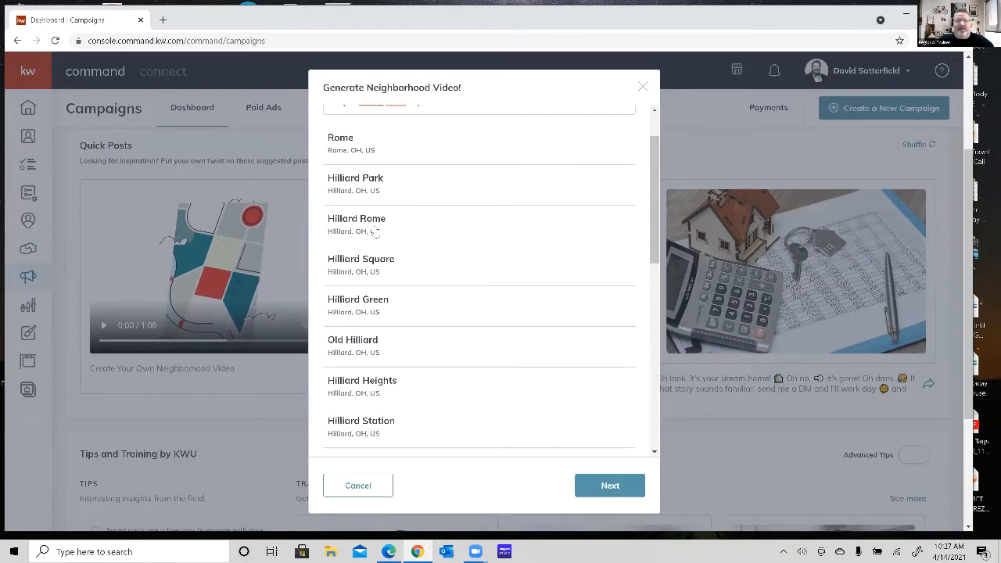
click(355, 225)
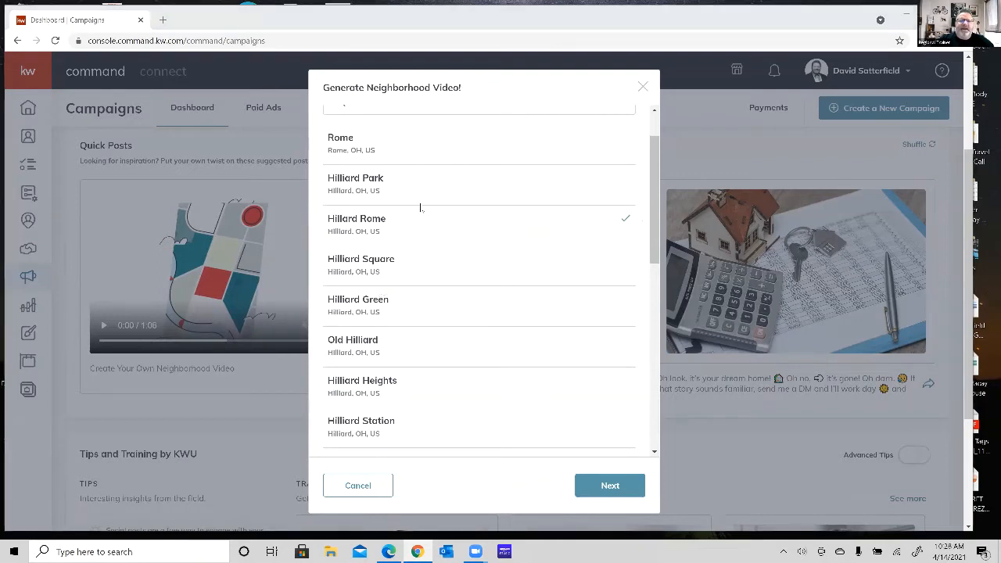
click(608, 485)
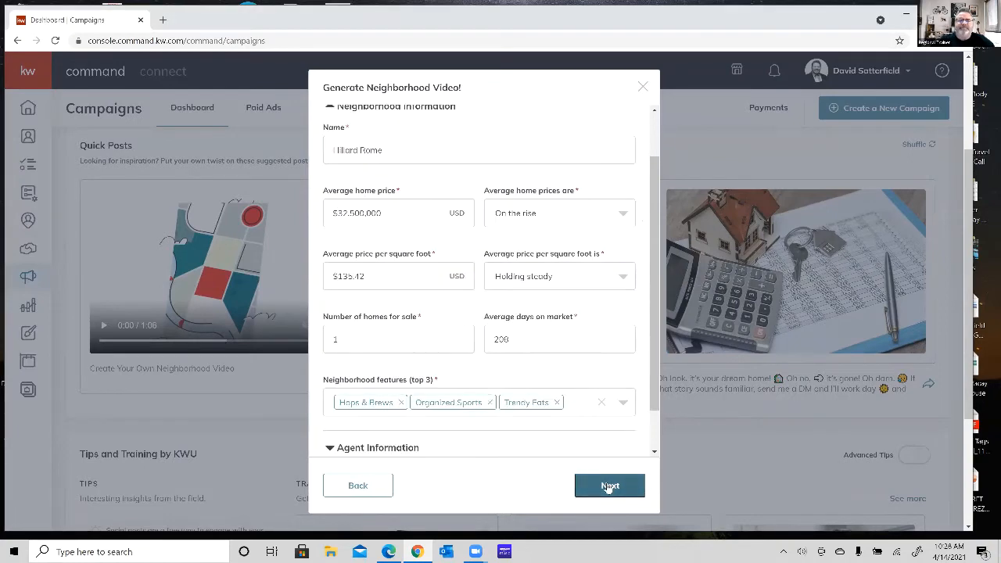
Review the prefilled neighborhood information and set the neighborhood name to "Hillard Rome Road Neighborhood".
scroll(503, 251, up, 1)
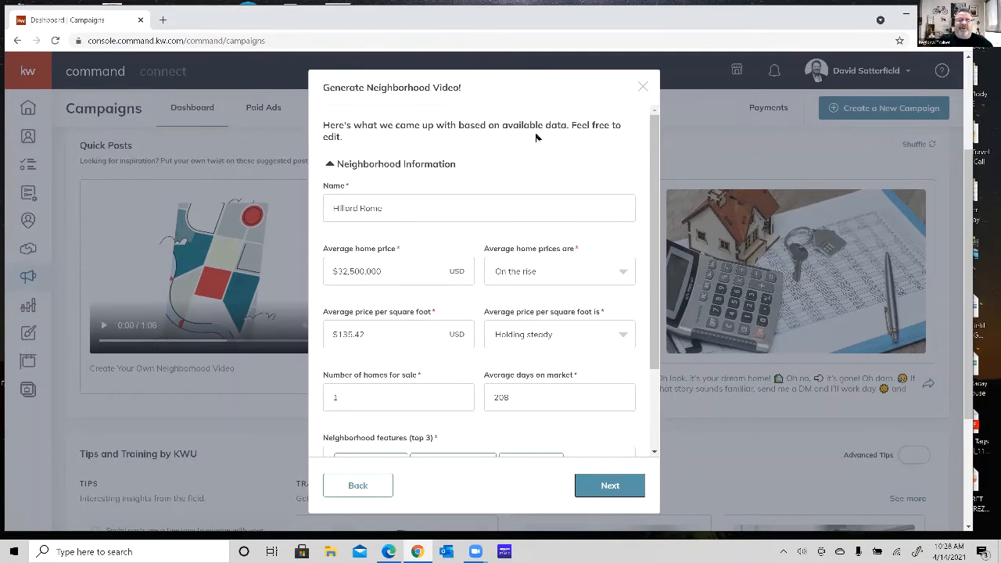
scroll(530, 175, down, 2)
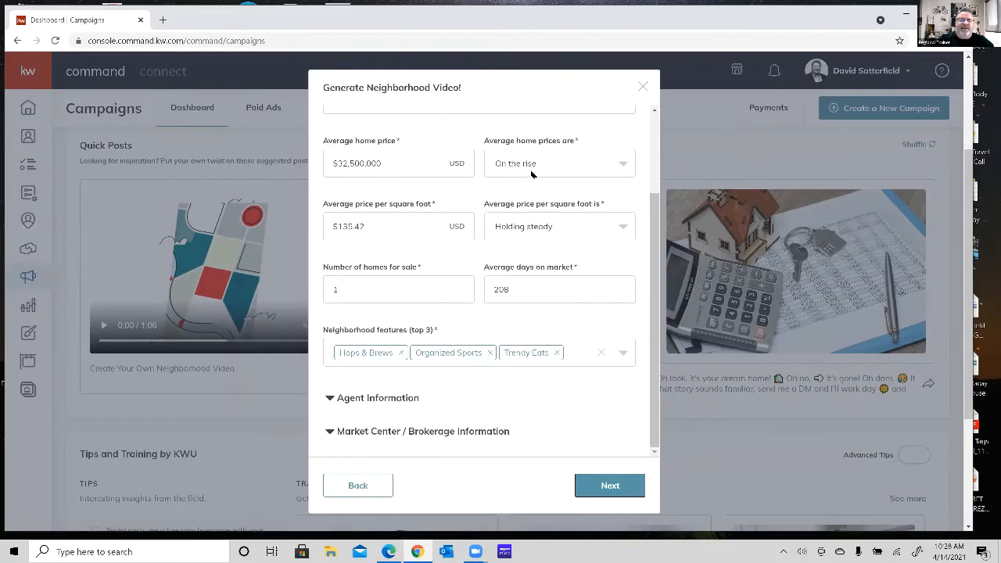
scroll(531, 174, down, 1)
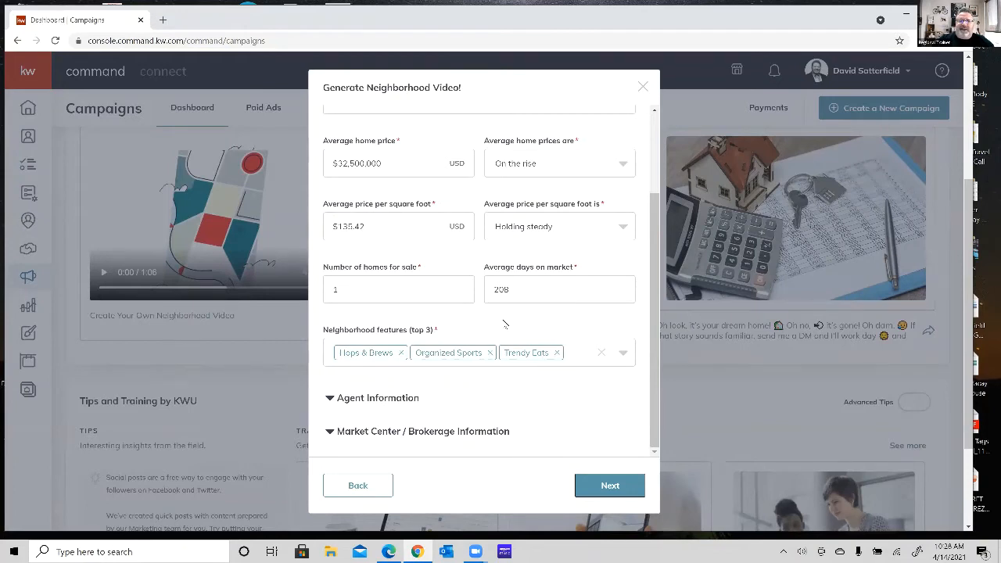
scroll(505, 323, up, 5)
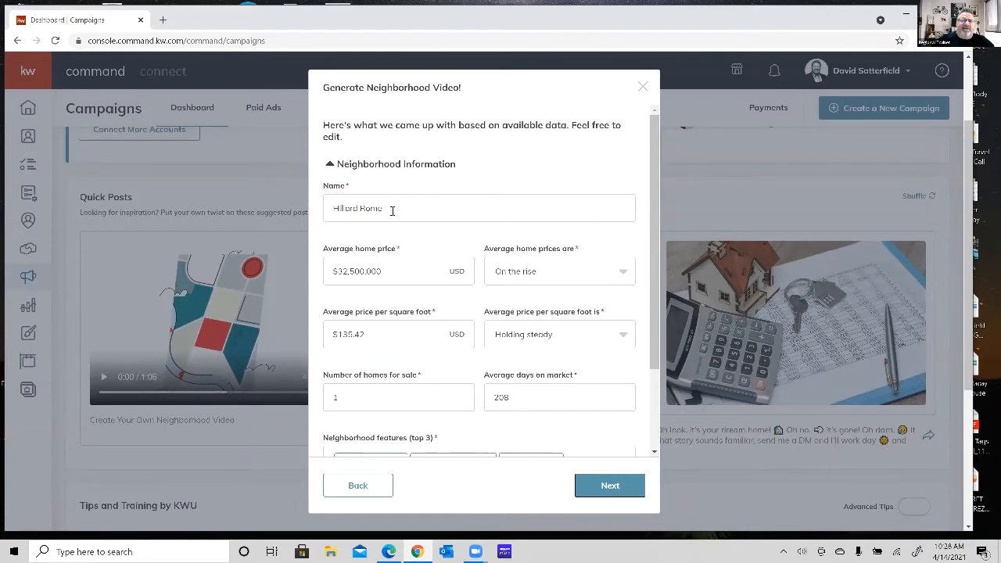
click(393, 211)
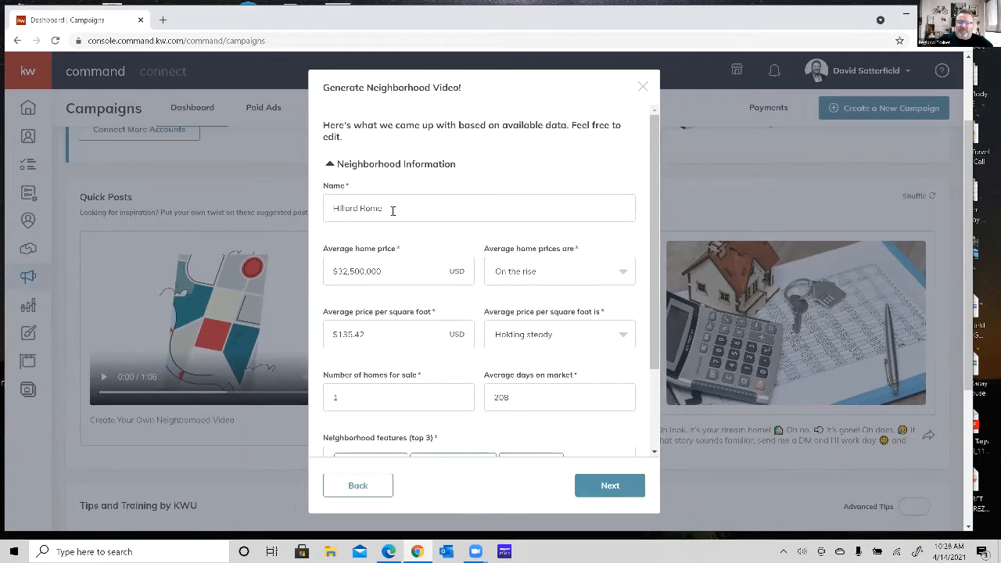
text(Road )
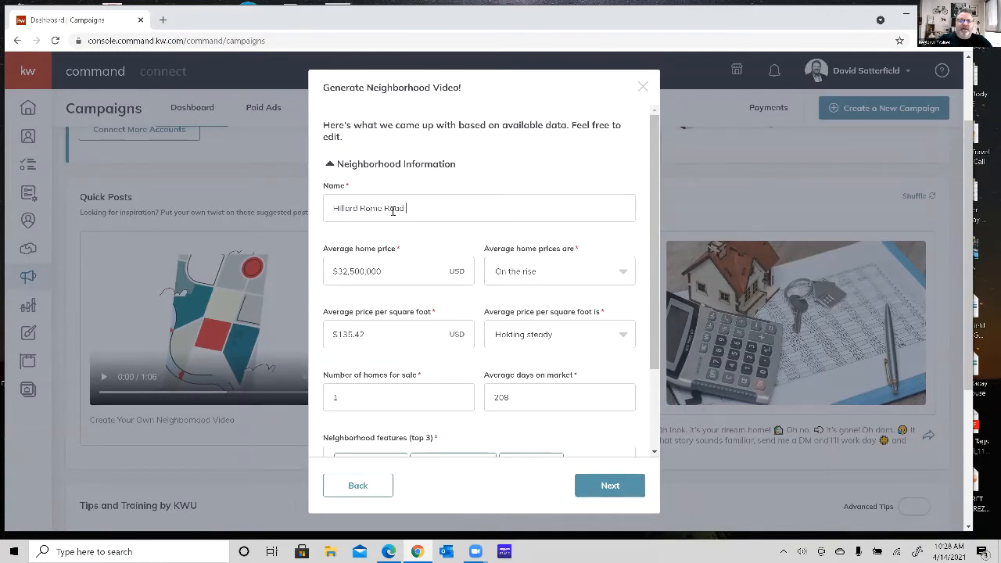
text(Neighborhood)
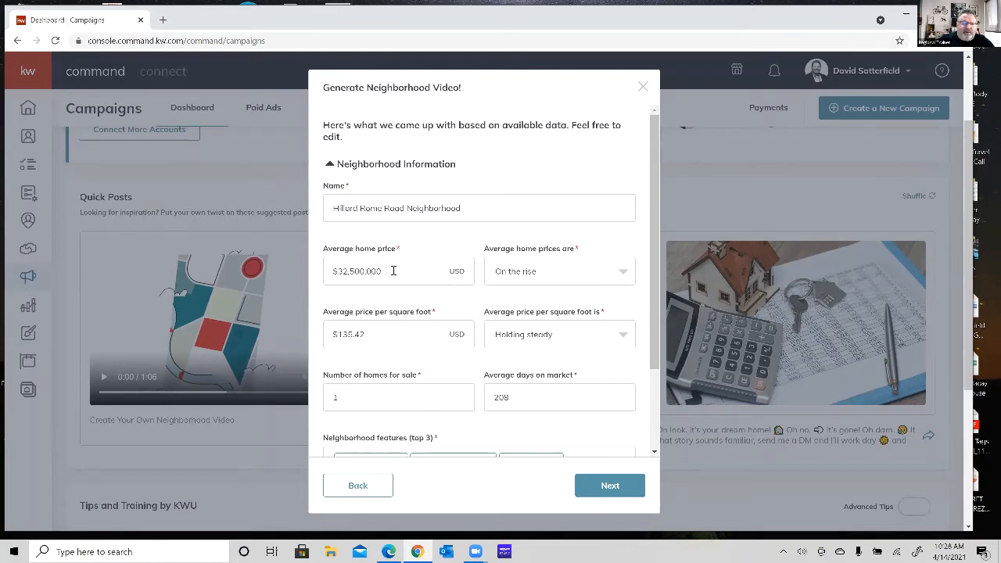
Set the neighborhood's average home price to $350,000 and its home price trend to Holding steady.
drag(394, 270, 271, 253)
text($35)
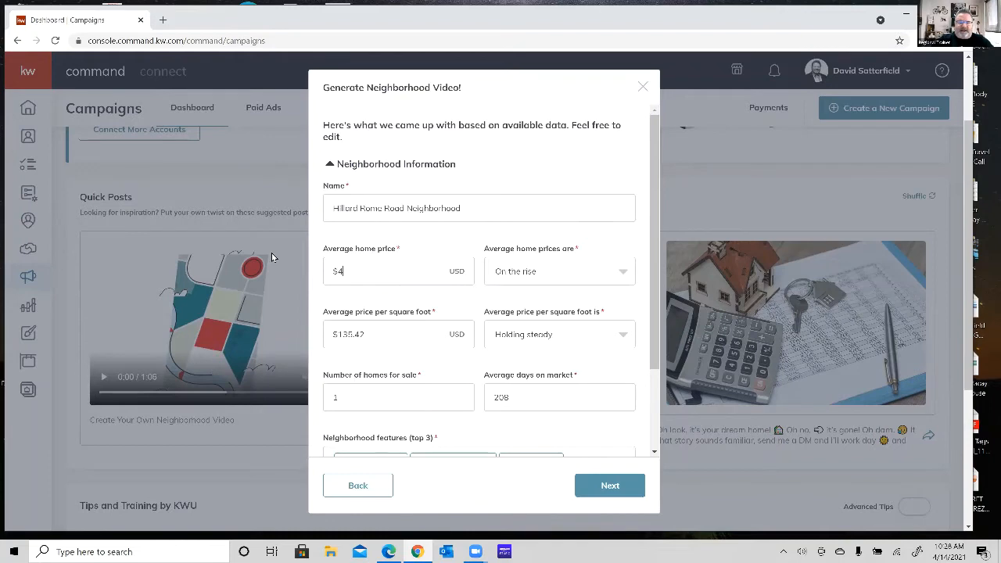
text(0,000)
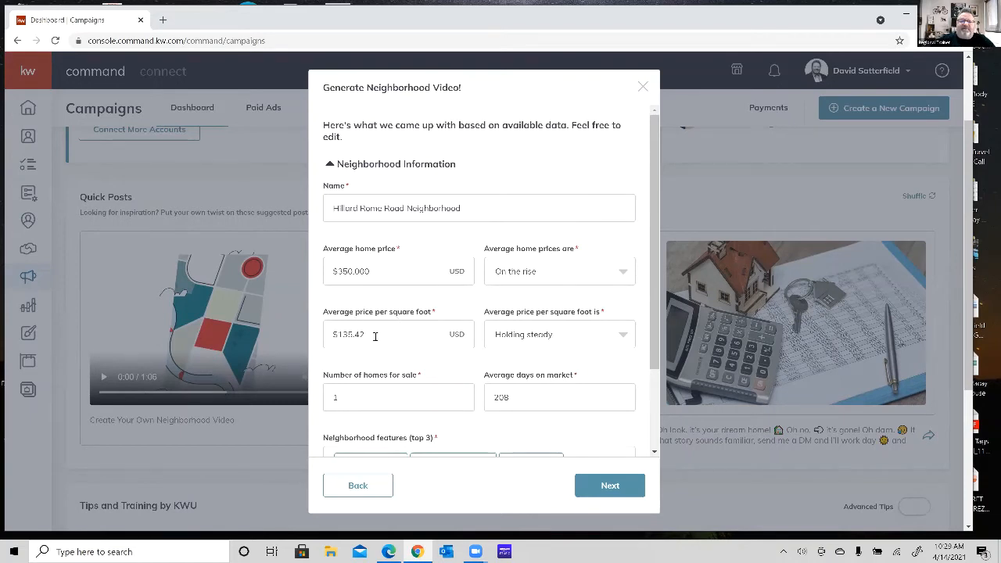
click(625, 273)
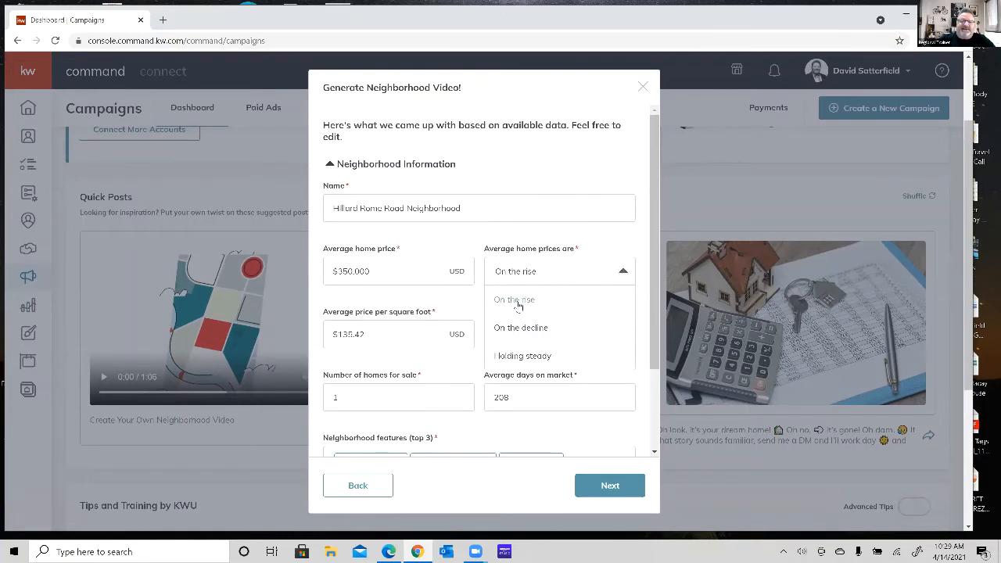
click(510, 359)
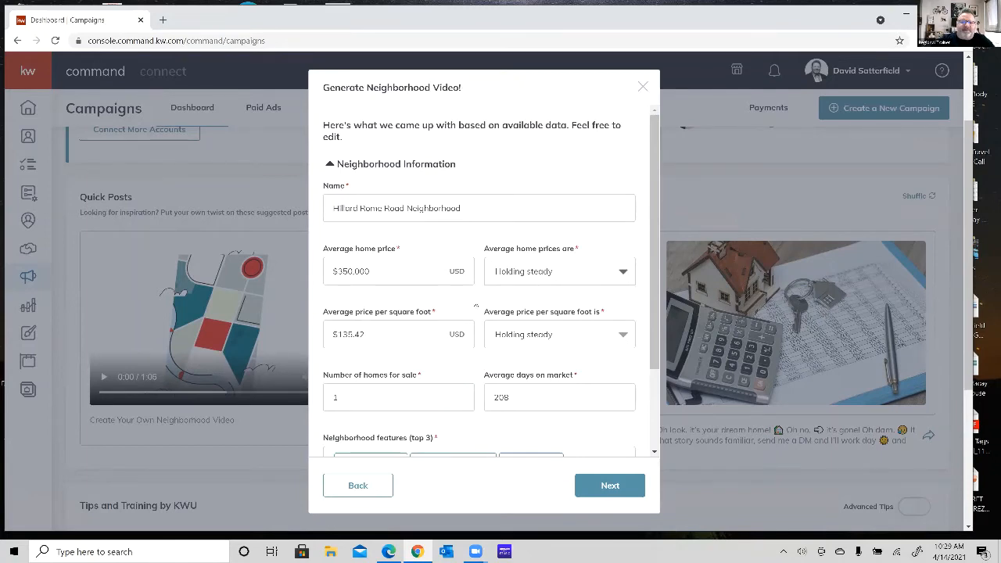
Set the number of homes for sale to 10 and the average days on market to 90.
scroll(533, 355, down, 1)
scroll(533, 355, down, 1)
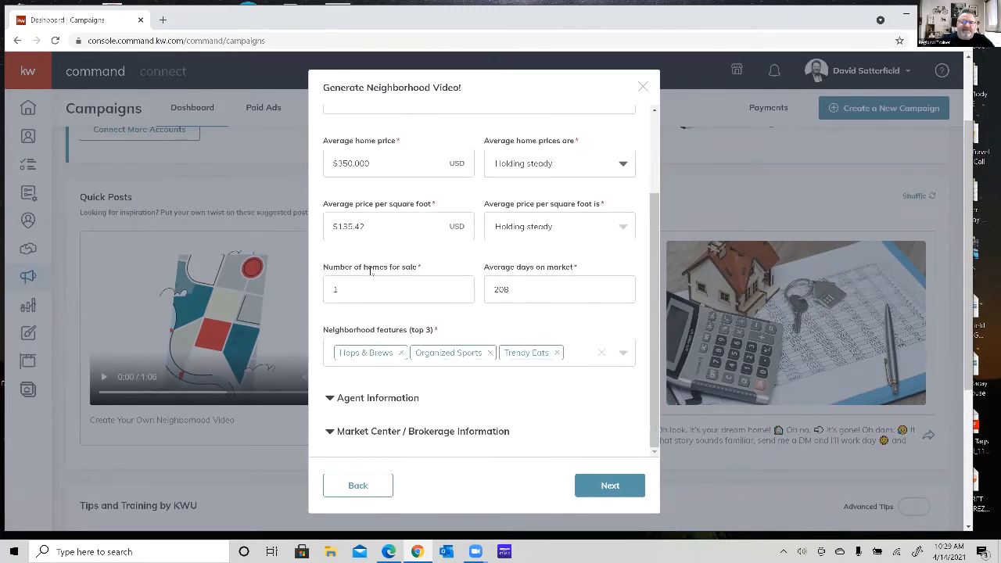
double_click(358, 290)
text(10)
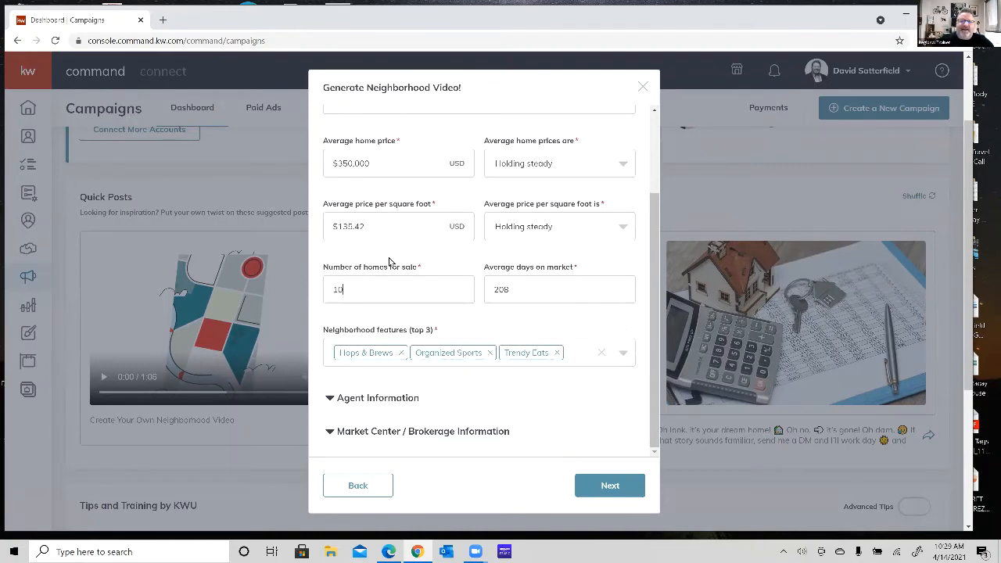
double_click(515, 290)
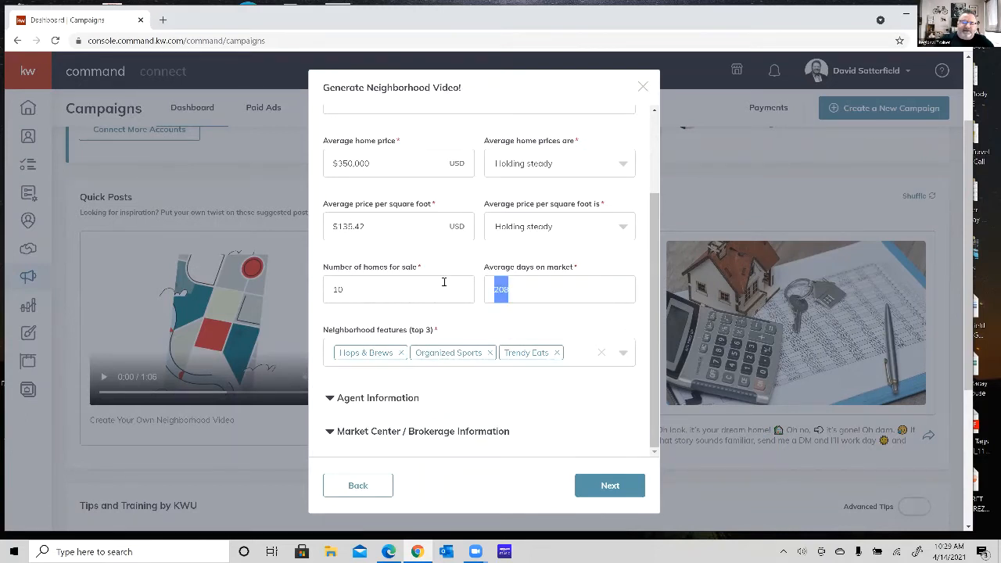
text(90)
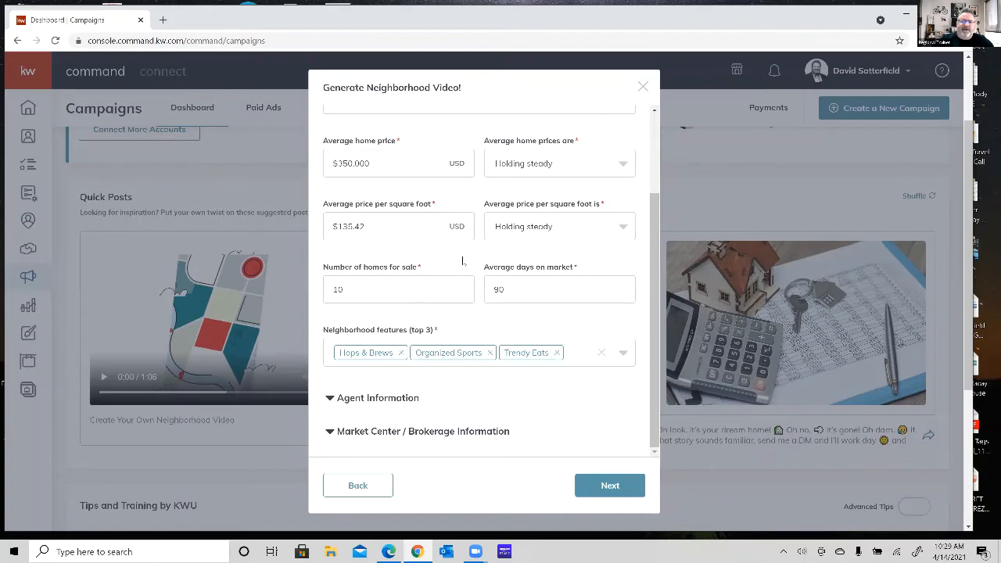
Replace the Hops & Brews neighborhood feature with Coffee Culture.
scroll(461, 260, down, 1)
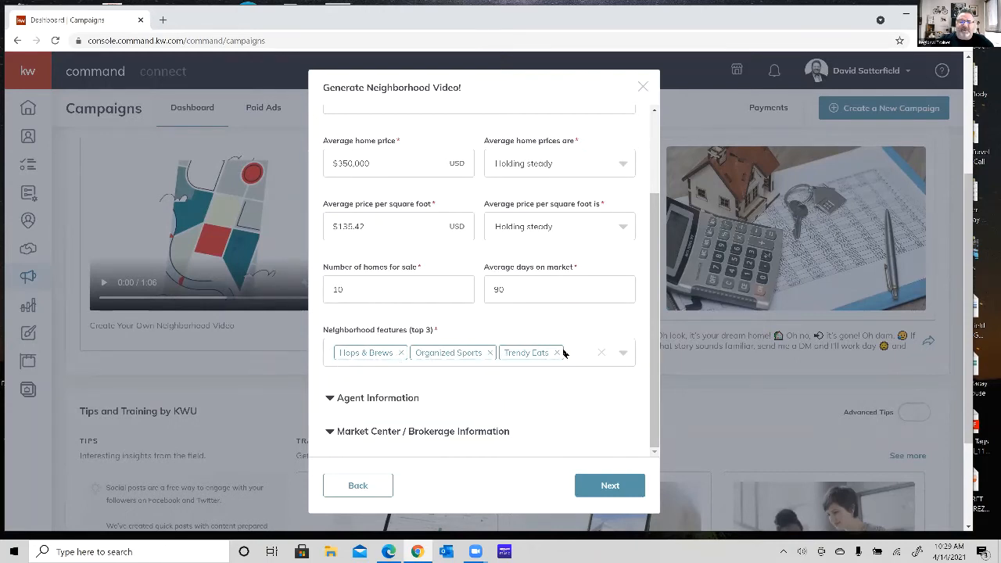
click(402, 353)
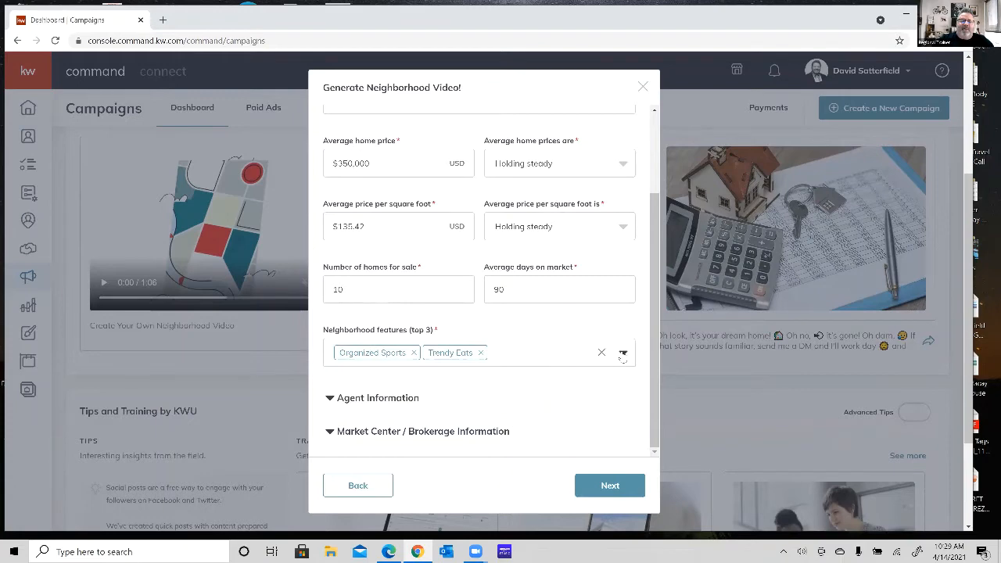
click(623, 354)
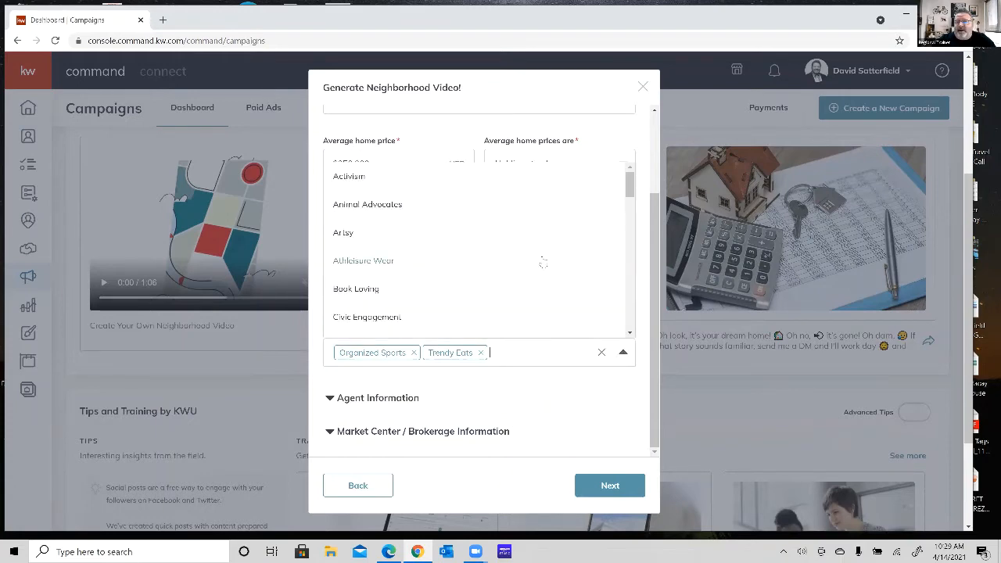
scroll(544, 262, down, 1)
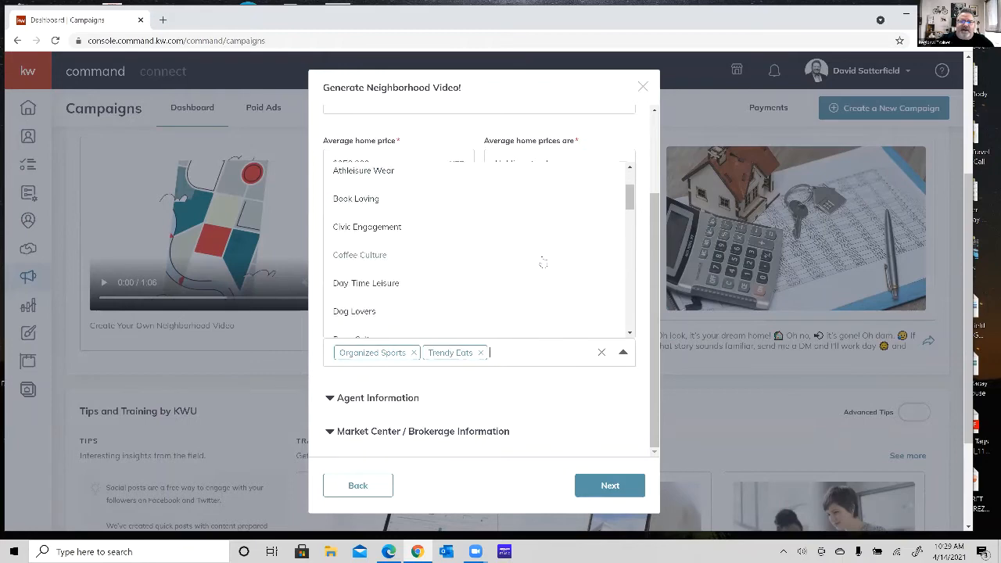
scroll(544, 263, down, 1)
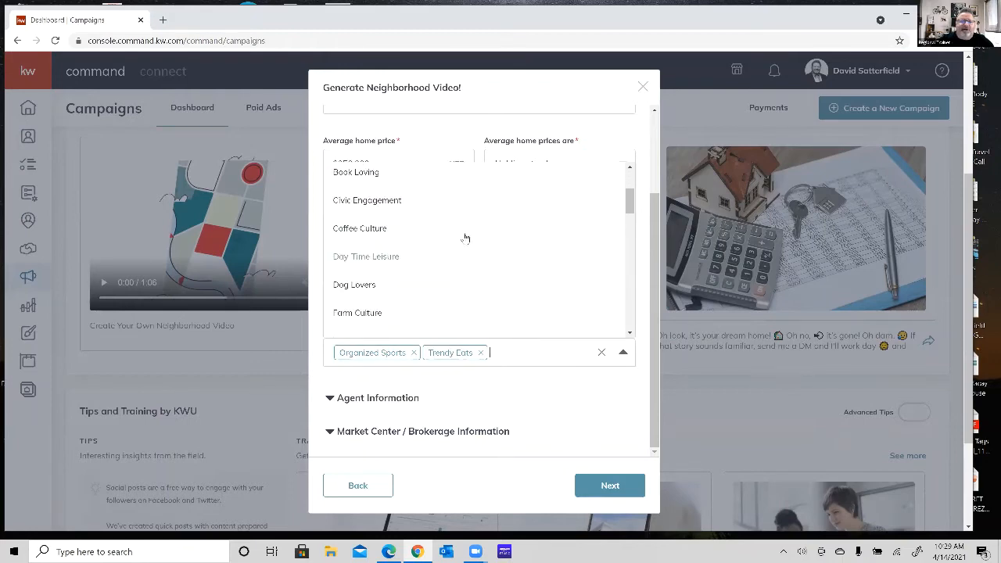
click(360, 229)
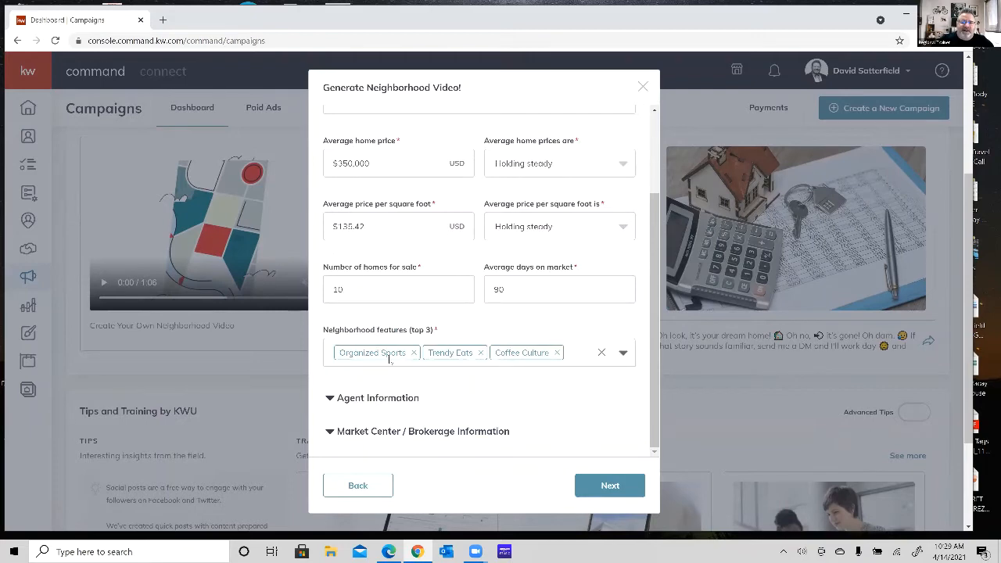
Replace the Trendy Eats neighborhood feature with Dog Lovers.
click(480, 353)
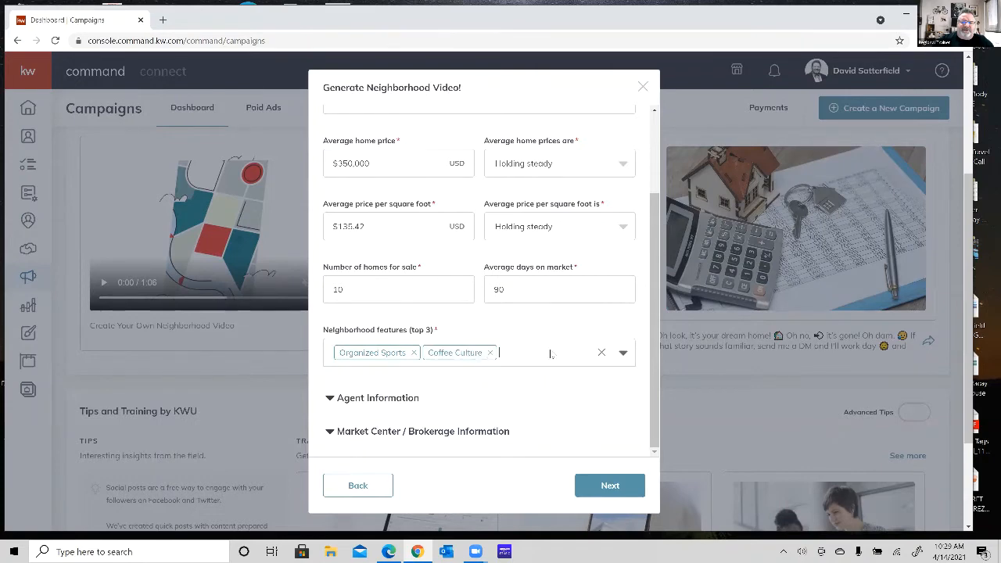
click(624, 353)
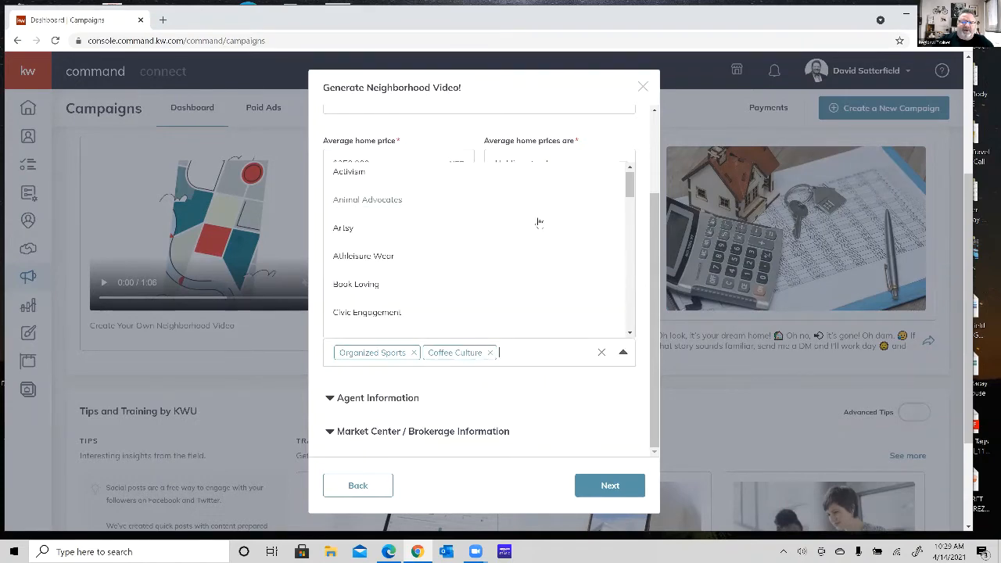
scroll(536, 221, down, 1)
scroll(537, 221, down, 1)
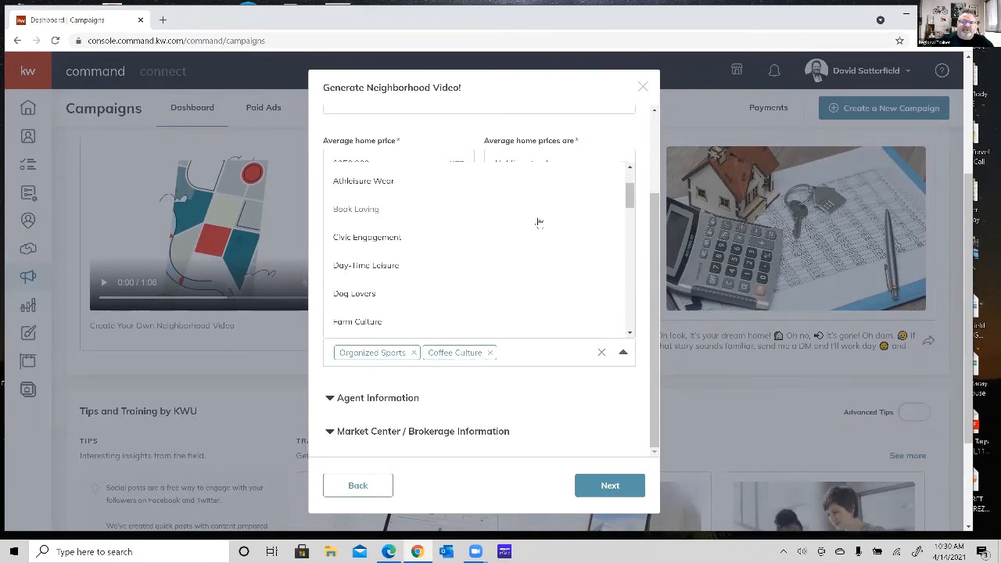
scroll(537, 222, down, 1)
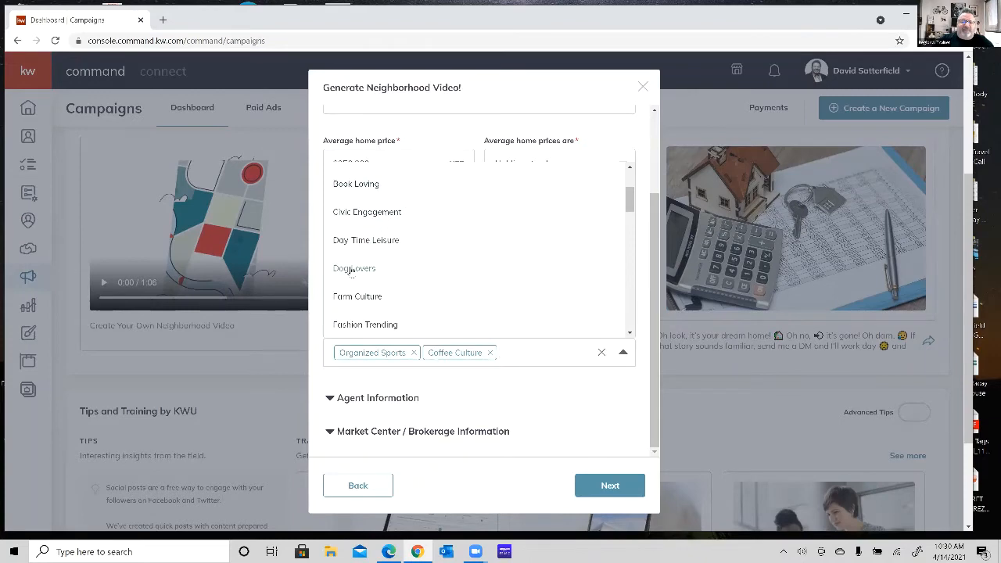
click(350, 269)
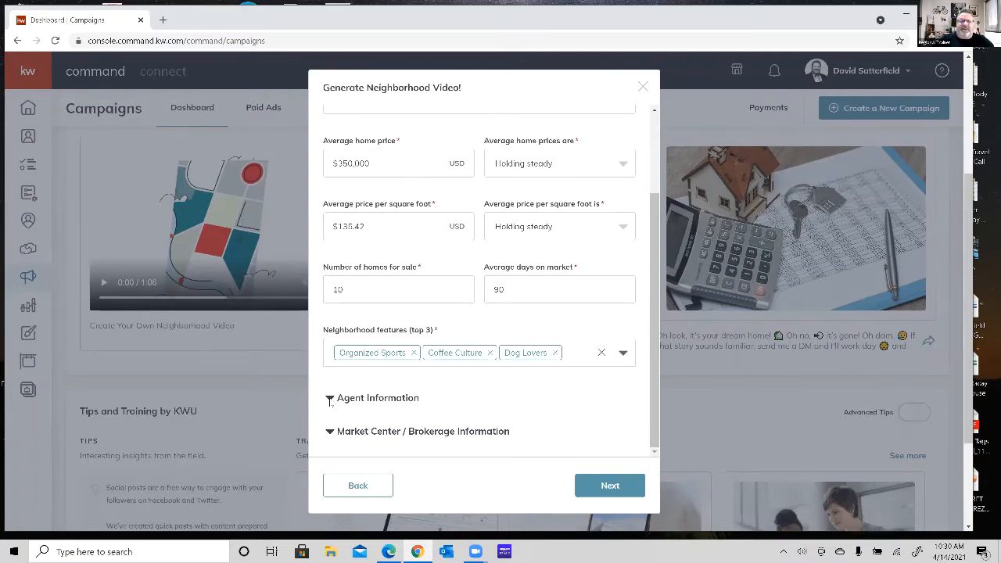
Review the agent information, and expand the DBA logo's crop in the brokerage information to cover the entire logo, saving the image.
click(330, 399)
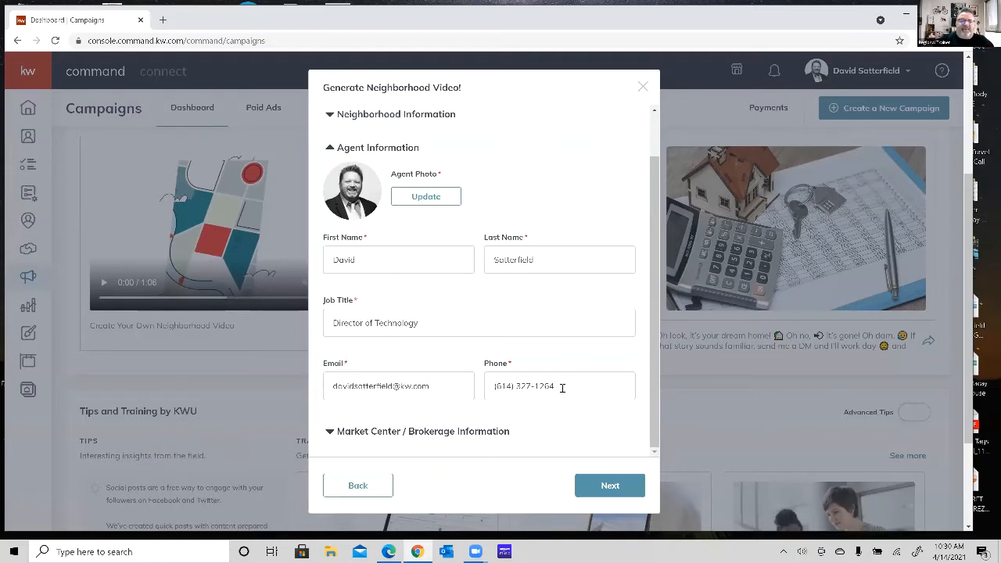
click(331, 433)
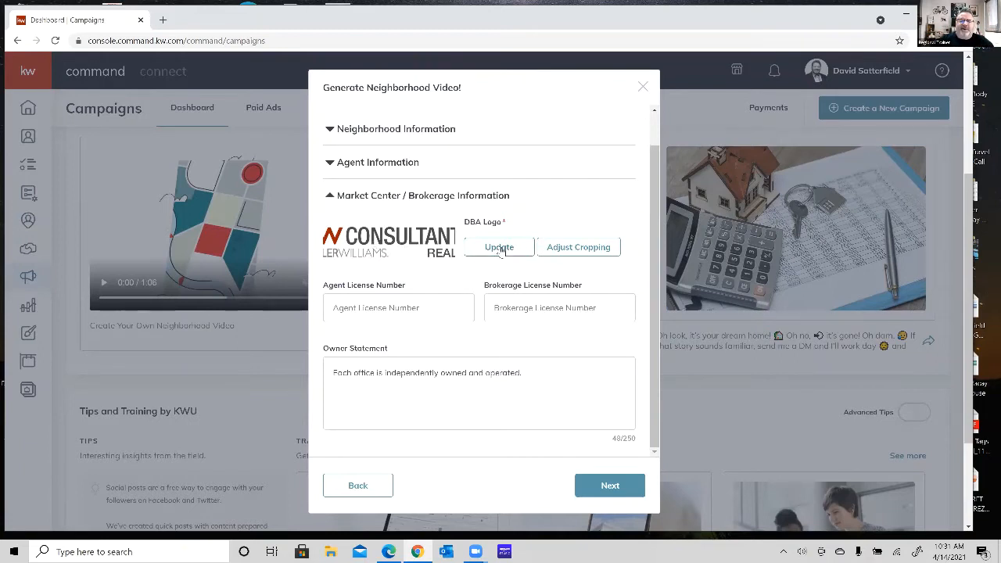
click(569, 252)
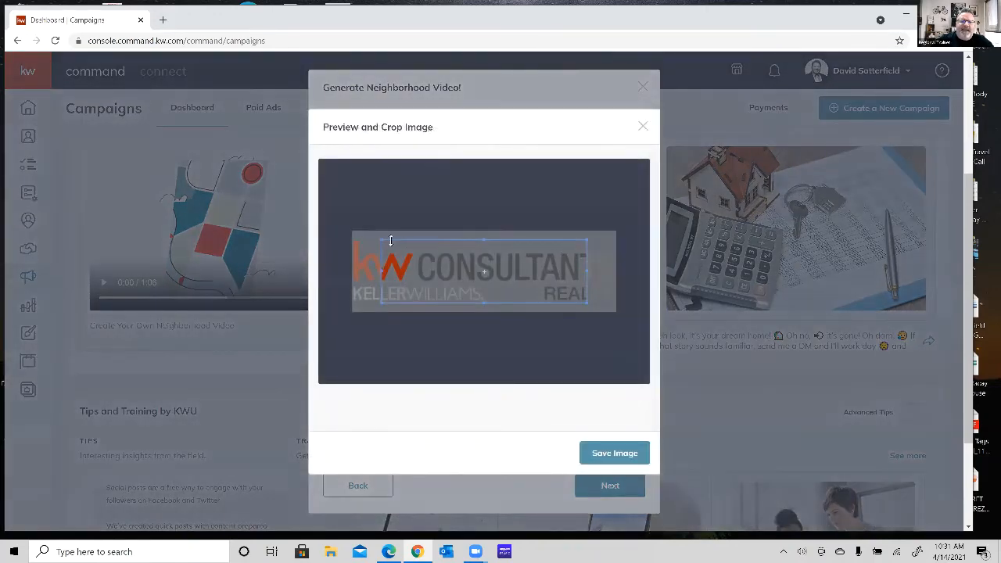
drag(380, 240, 331, 232)
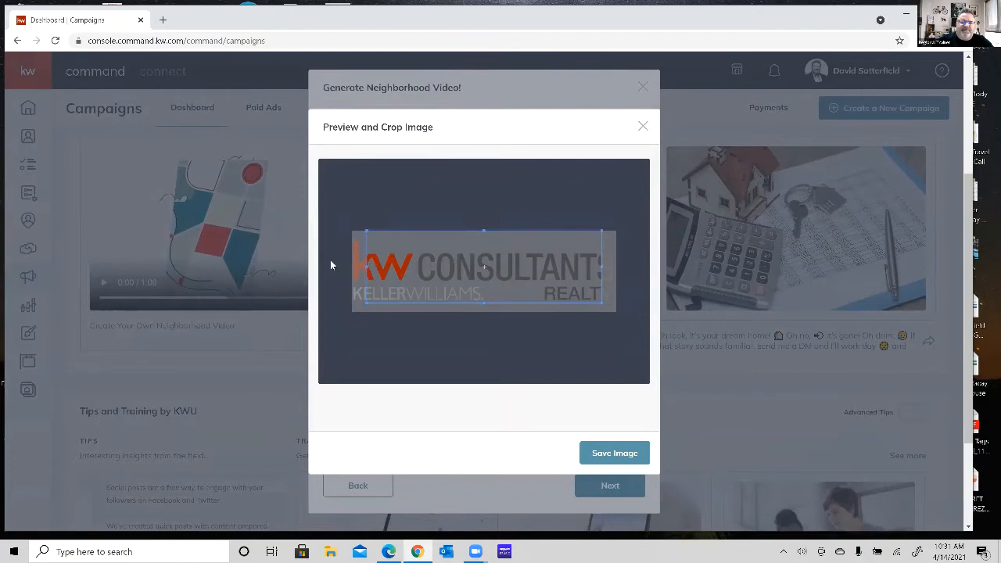
drag(345, 323, 331, 339)
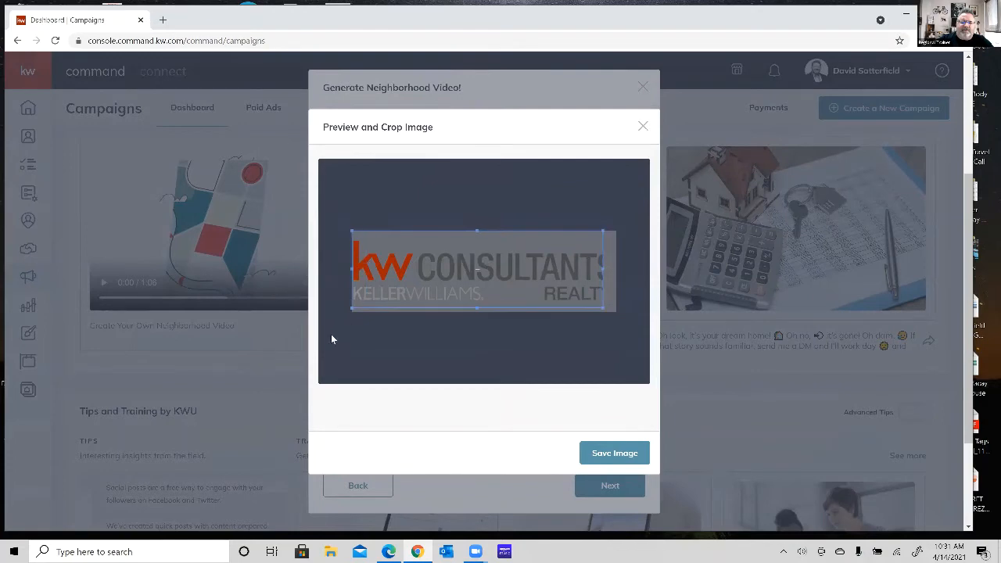
drag(603, 309, 657, 336)
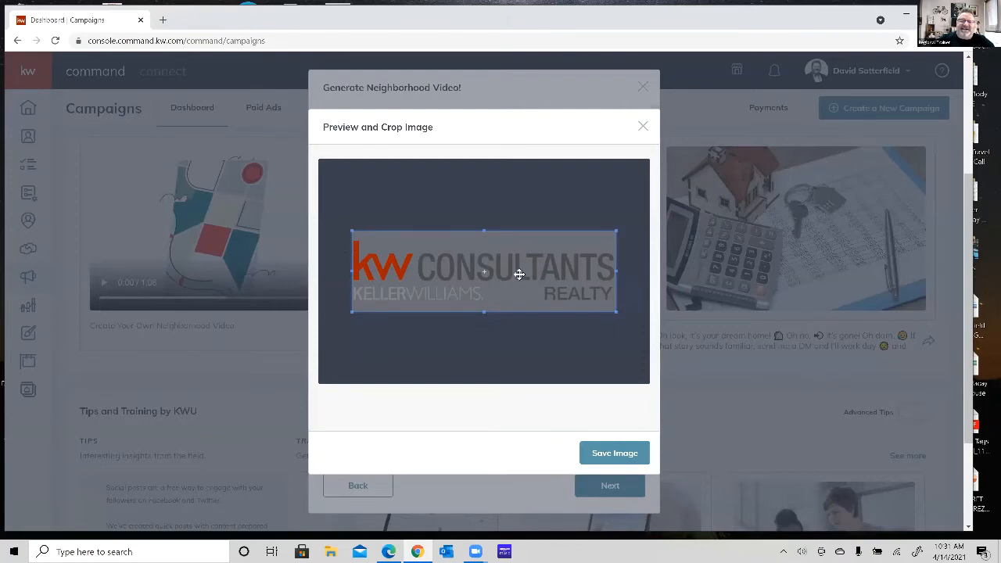
click(626, 454)
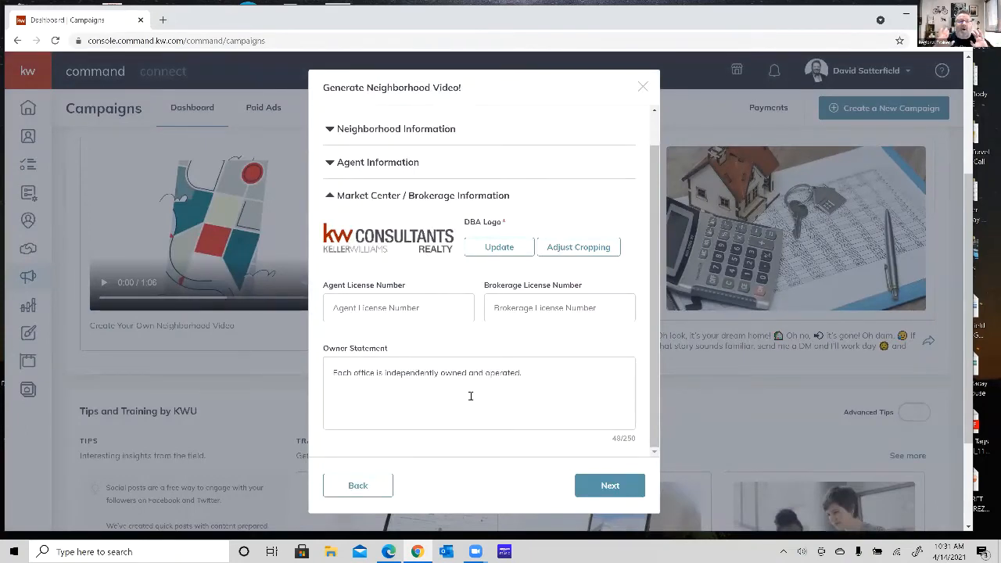
Generate the neighborhood video from the entered details and play its preview in full screen.
click(618, 486)
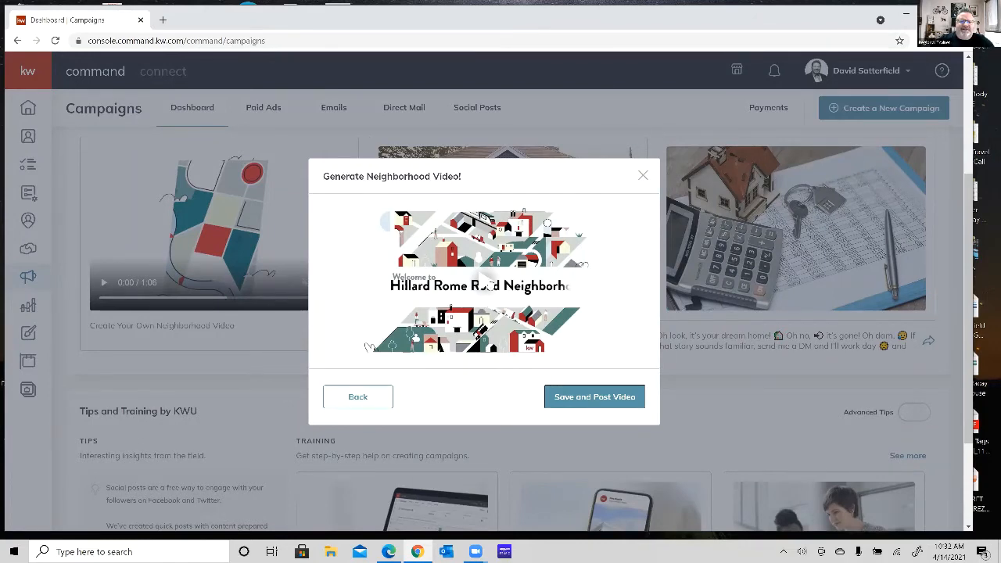
click(488, 285)
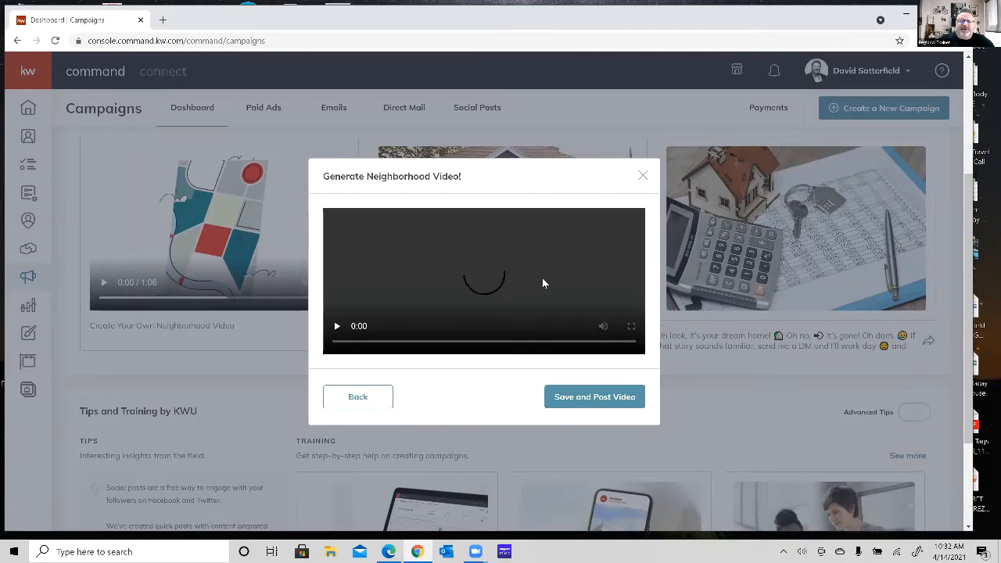
click(631, 327)
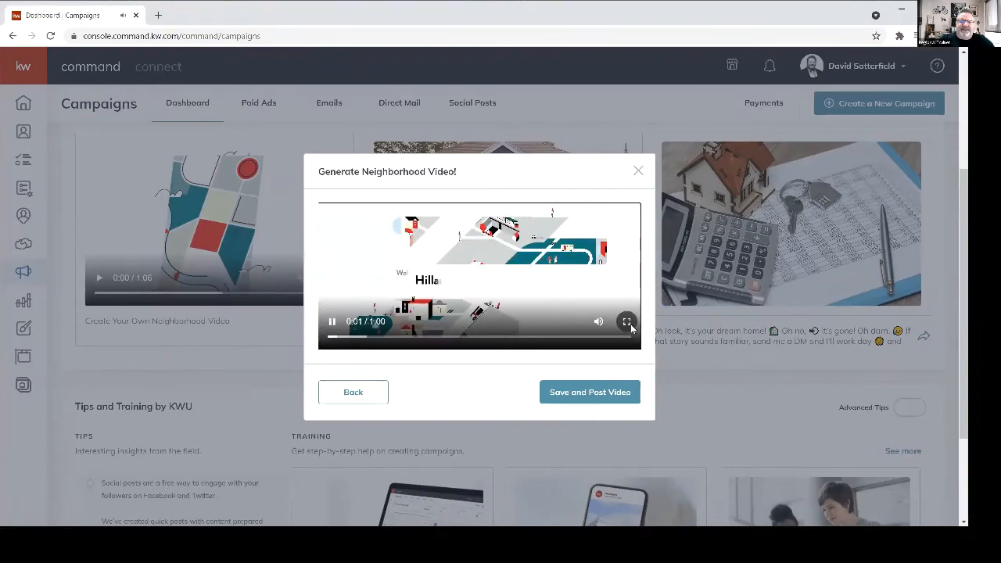
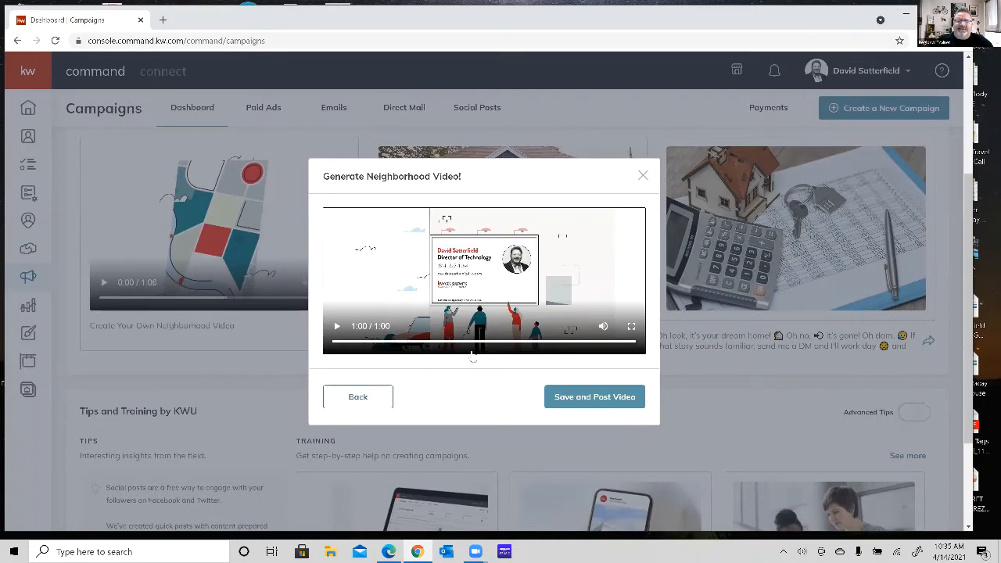
Save the generated neighborhood video into a new social post, try immediate publishing, and return the timing to Schedule Post.
click(595, 401)
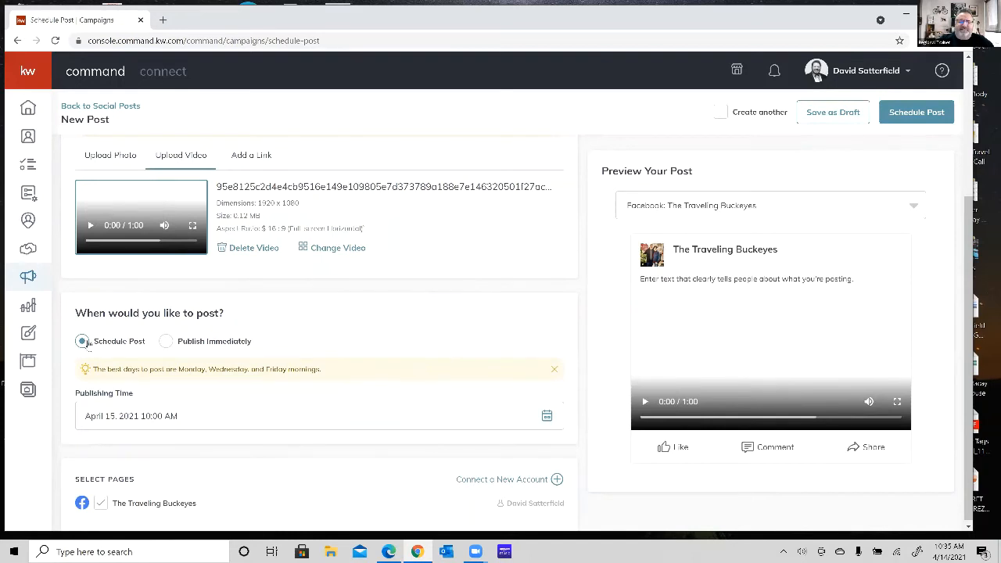
click(166, 342)
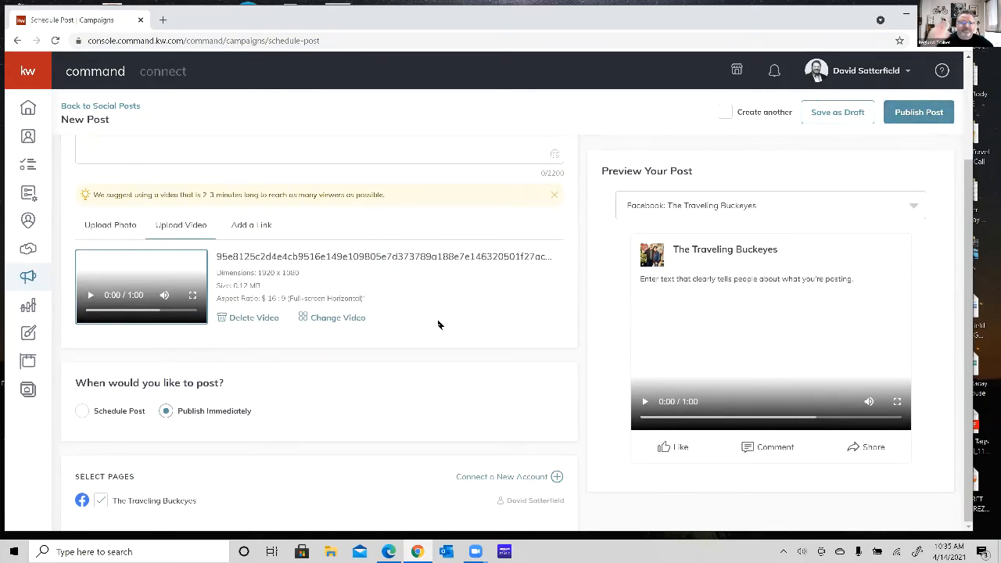
click(82, 410)
scroll(327, 398, down, 1)
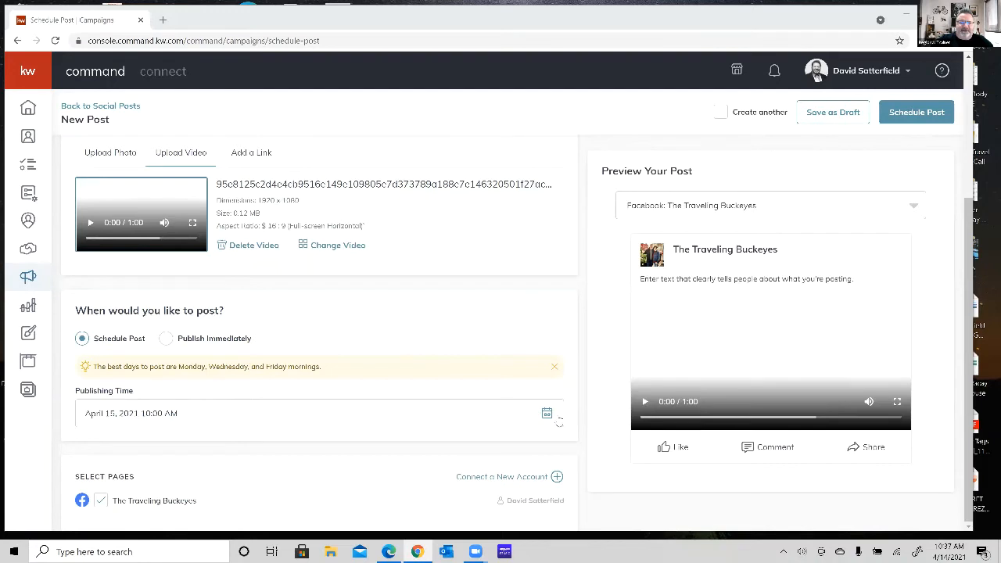
Check the publishing date calendar and schedule the video post to The Traveling Buckeyes Facebook page for April 15, 2021 10:00 AM.
click(547, 418)
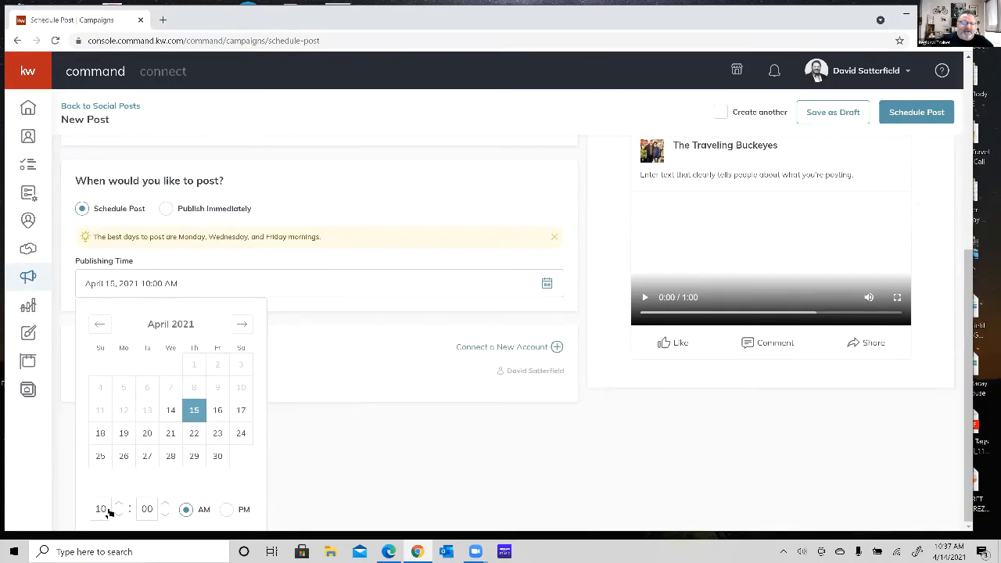
click(372, 477)
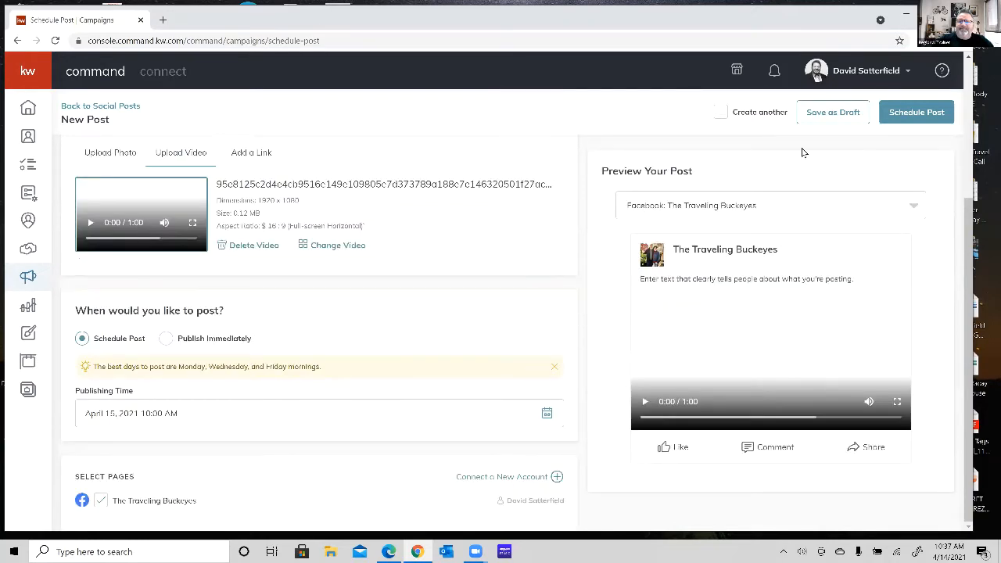
click(908, 115)
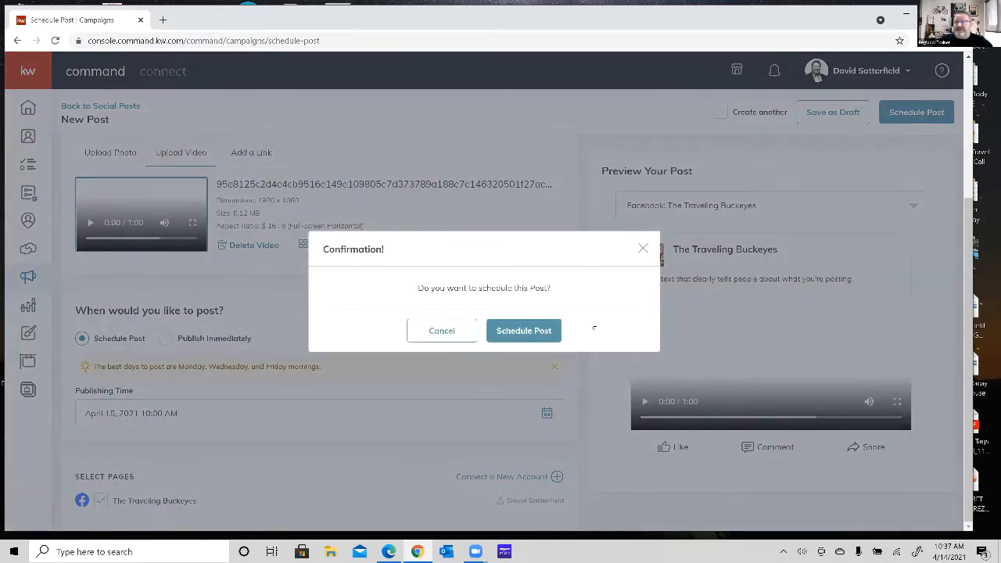
click(524, 332)
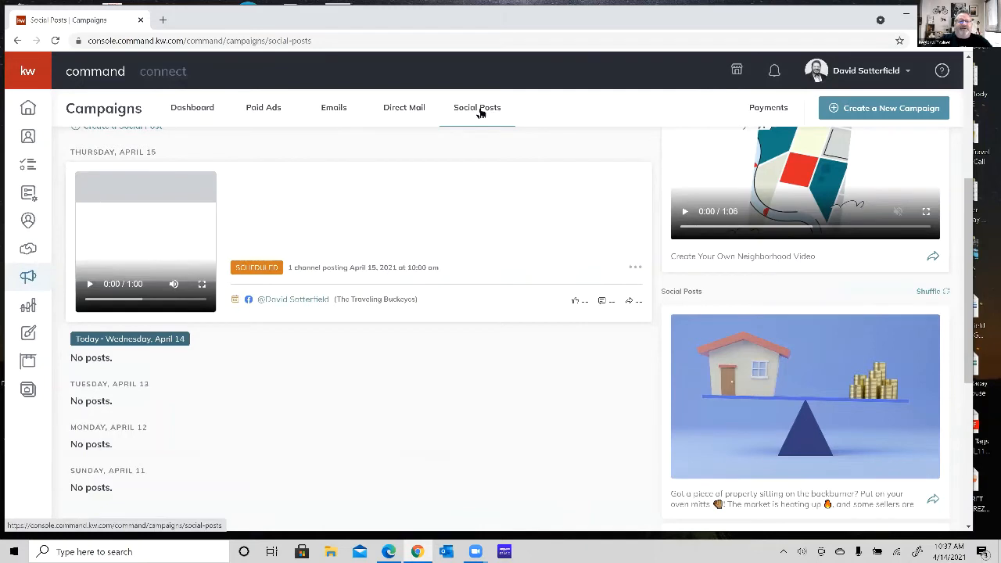
Review the social posts listed by day for the week of April 11 – April 17, including the Thursday video post.
scroll(483, 262, down, 1)
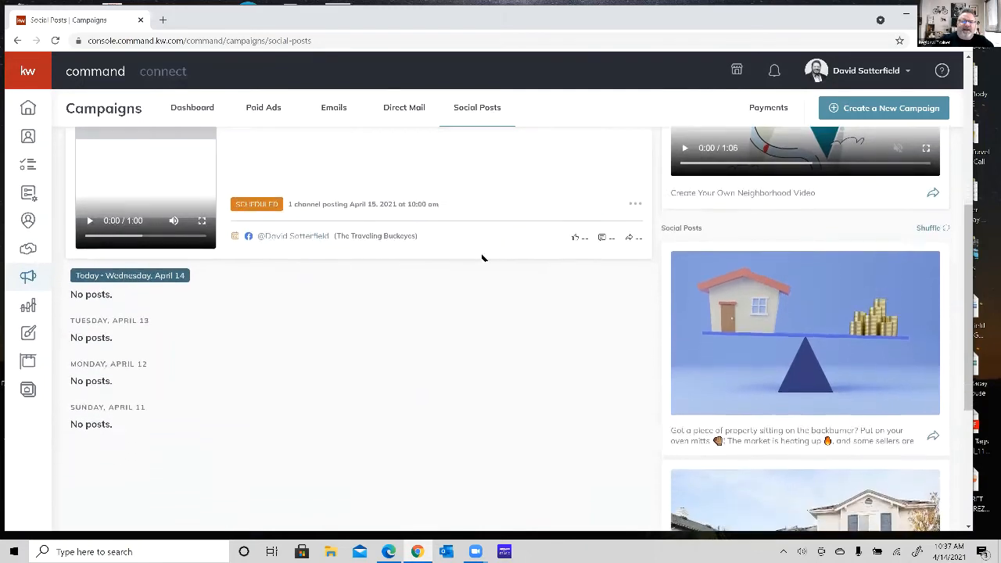
scroll(483, 259, up, 2)
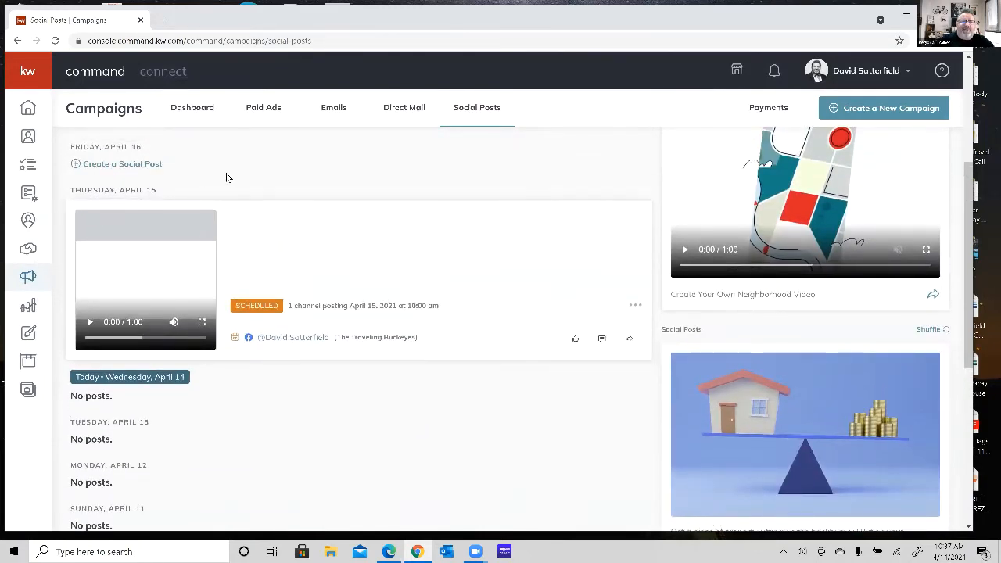
scroll(226, 176, down, 1)
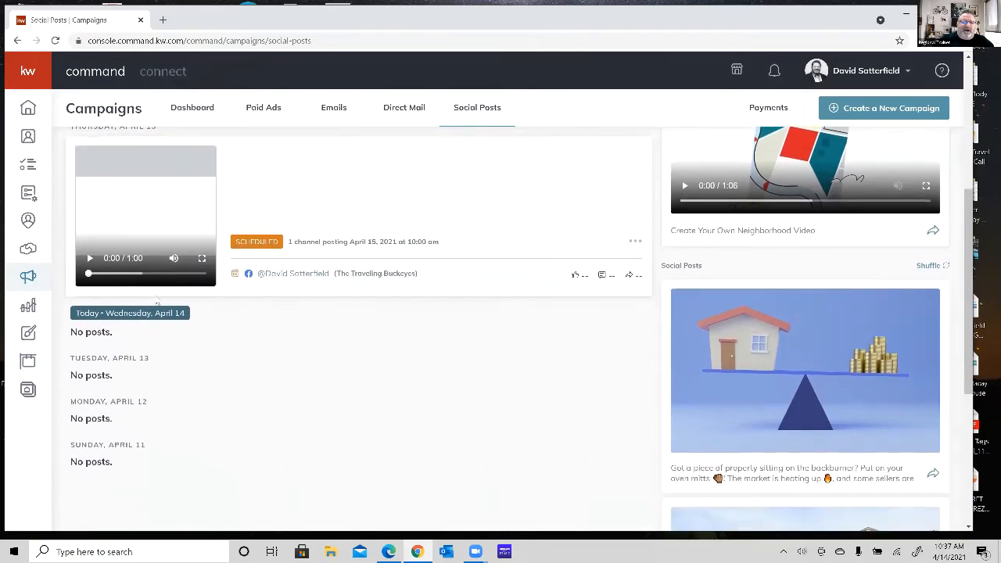
scroll(140, 326, up, 1)
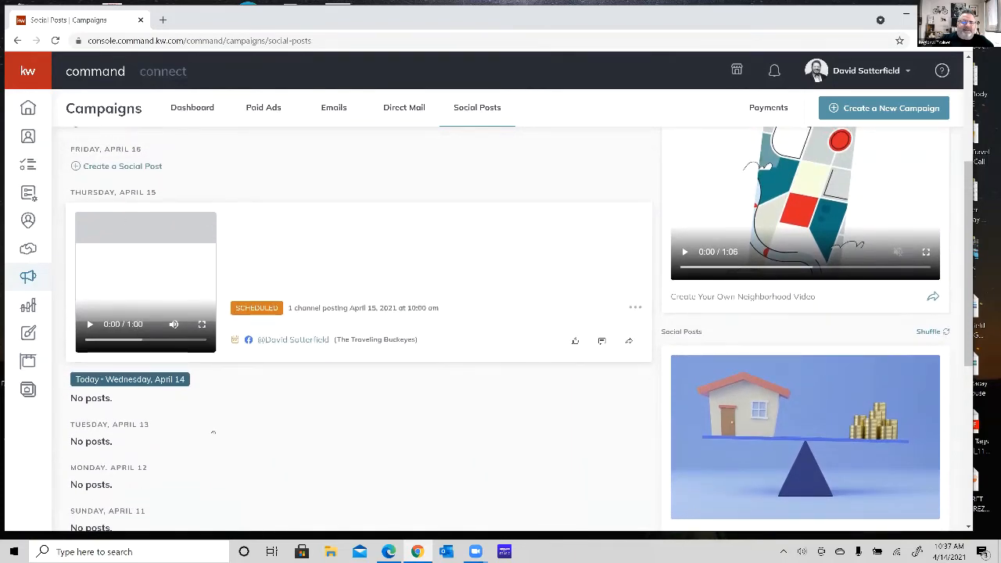
scroll(213, 432, down, 1)
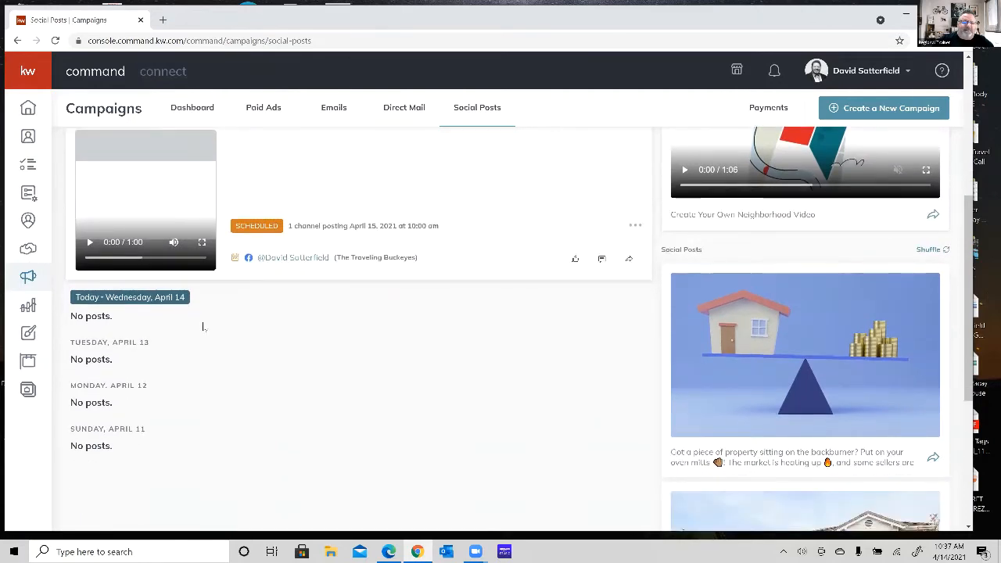
scroll(214, 382, up, 2)
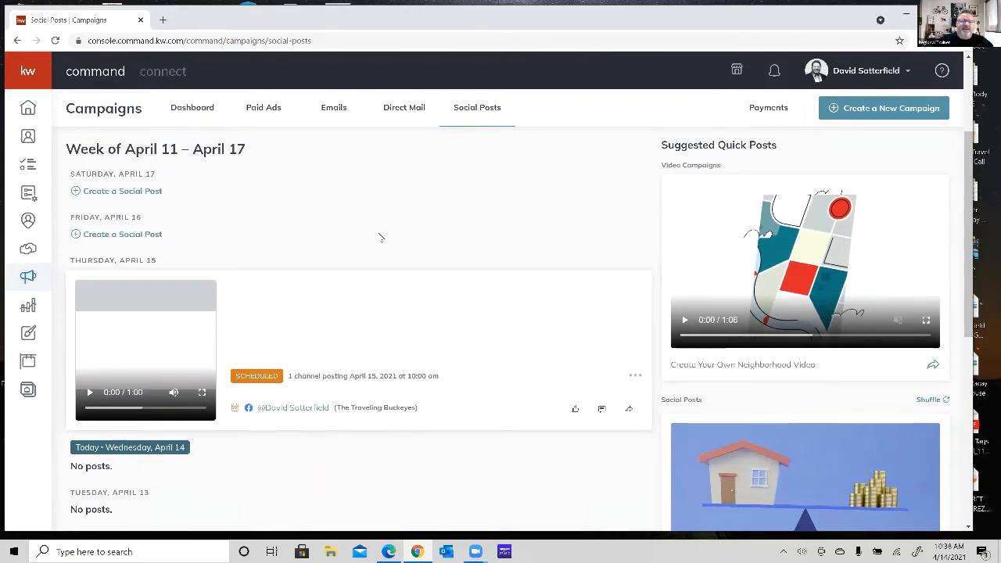
scroll(380, 237, down, 2)
scroll(380, 237, up, 2)
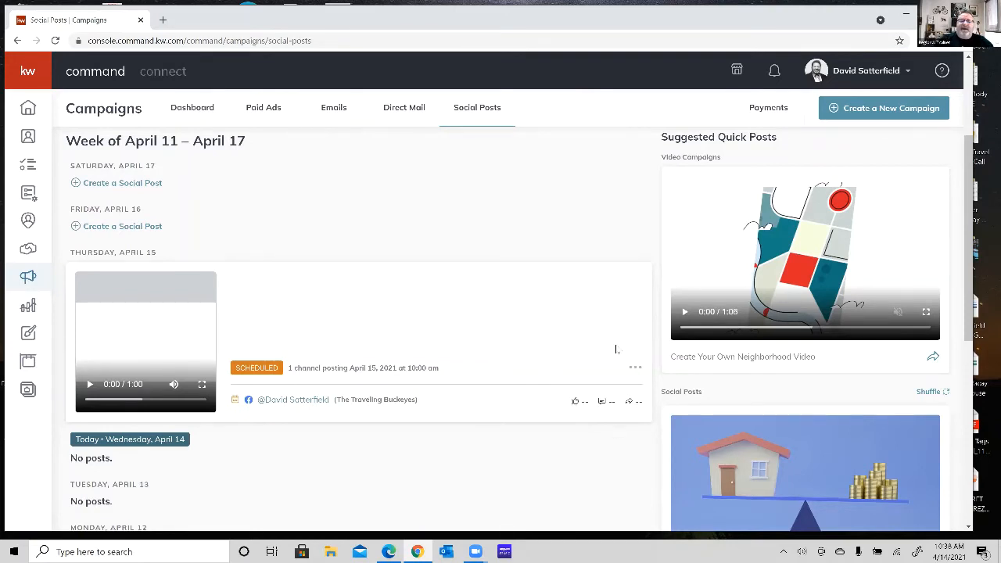
Check the edit and delete options of the scheduled April 15 post, and examine the weekly calendar and channel filters.
click(635, 371)
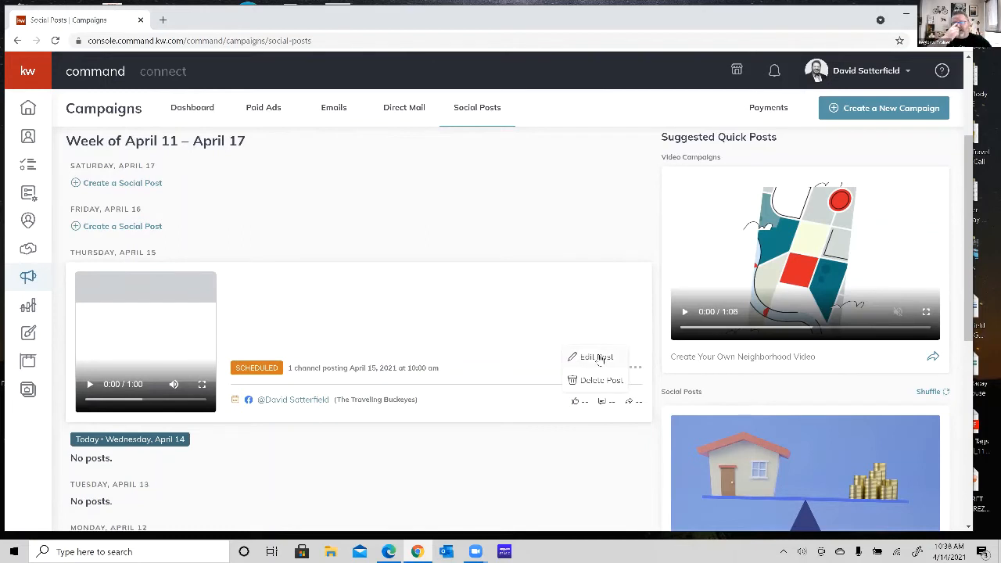
click(542, 211)
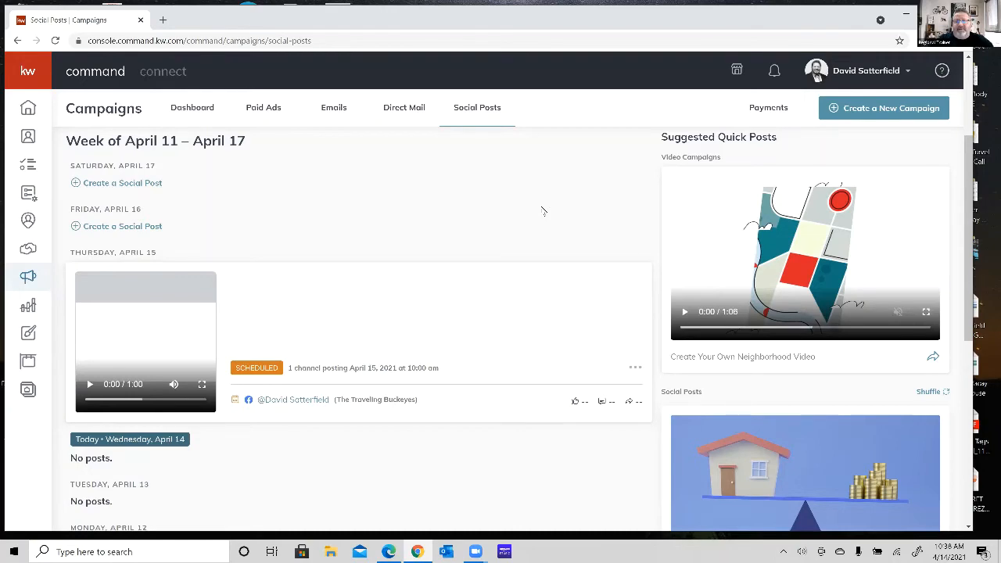
scroll(543, 211, down, 2)
scroll(543, 211, up, 3)
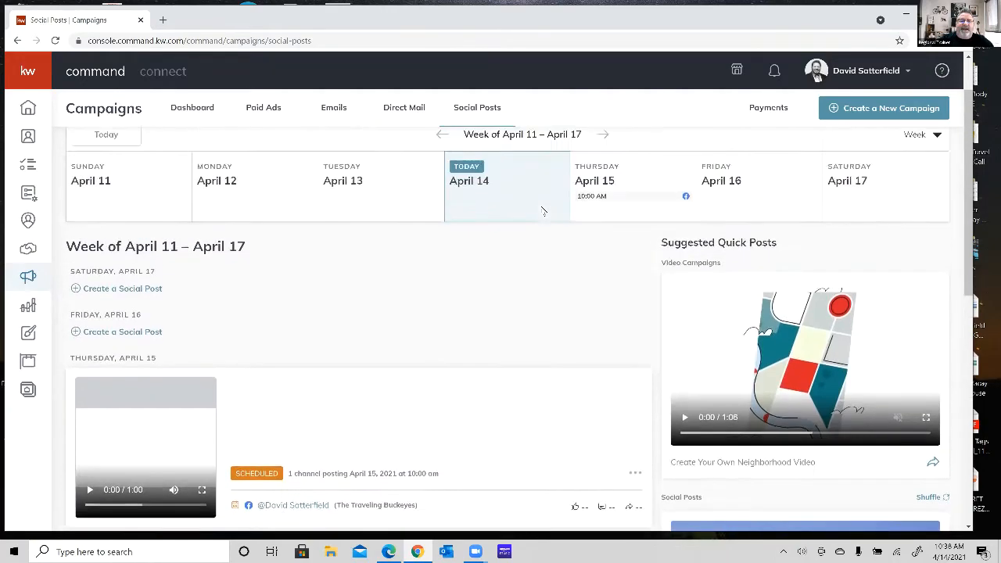
scroll(542, 211, up, 1)
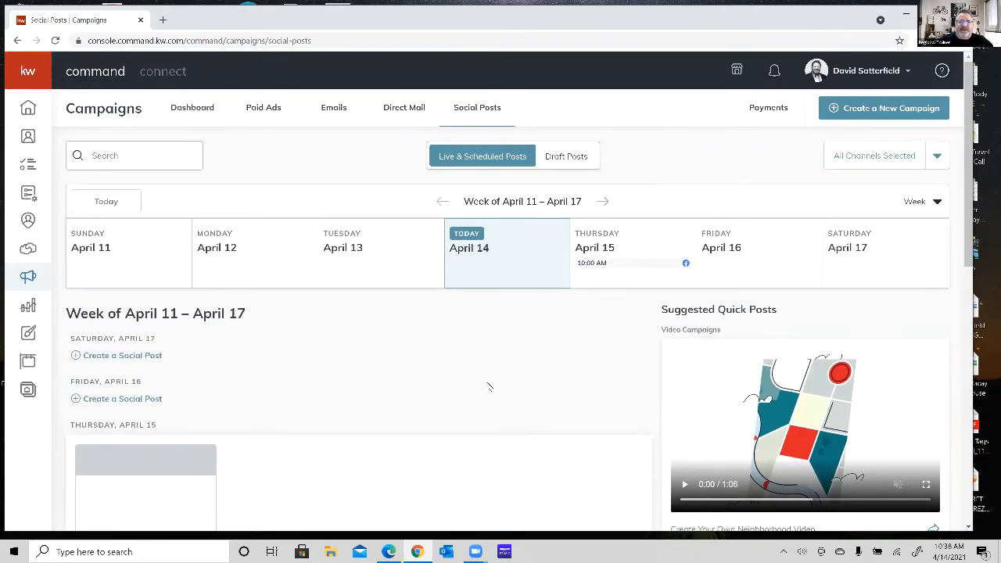
scroll(488, 386, down, 1)
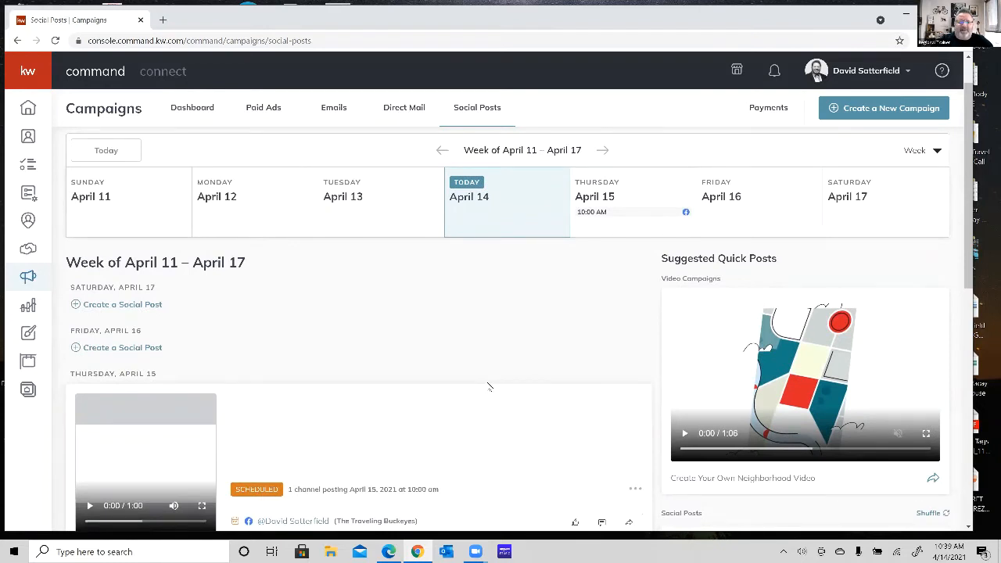
scroll(488, 387, up, 1)
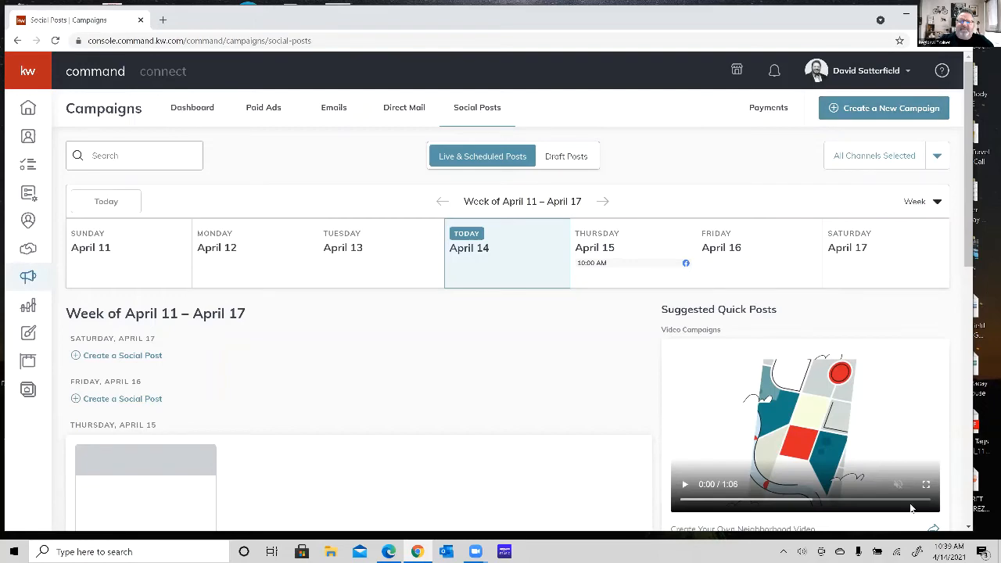
View the campaign types offered for a new campaign and close the chooser without selecting one.
click(879, 114)
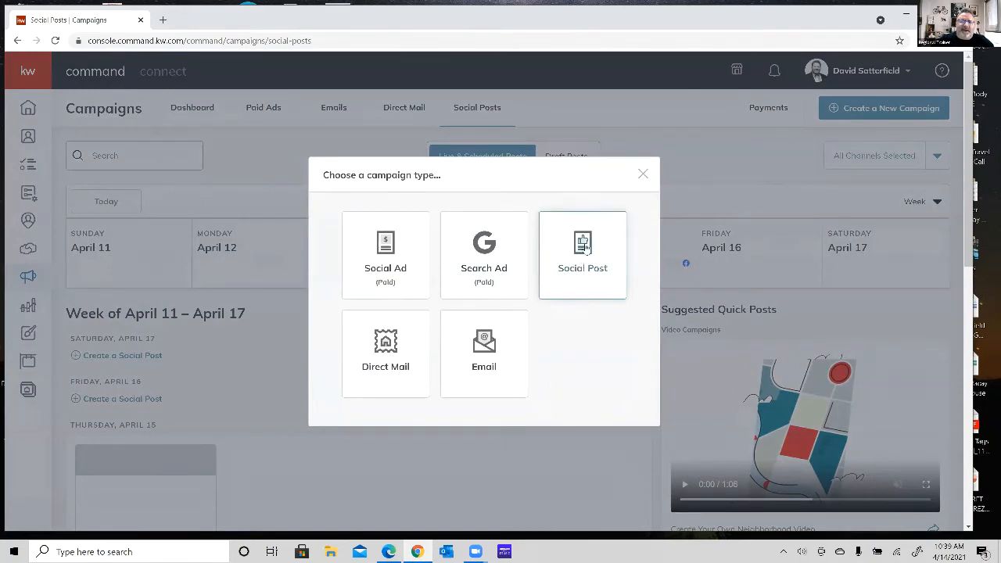
click(640, 173)
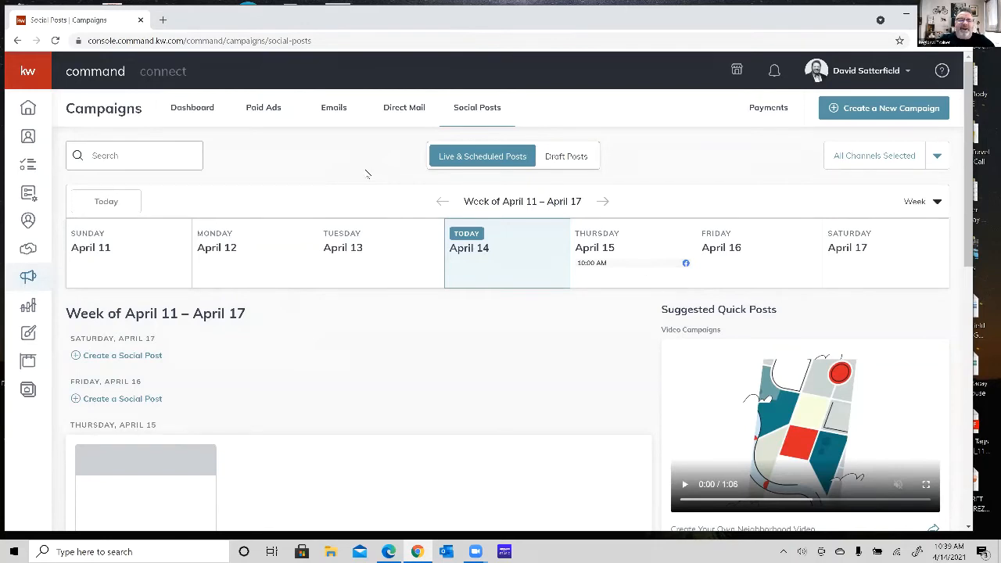
right_click(27, 335)
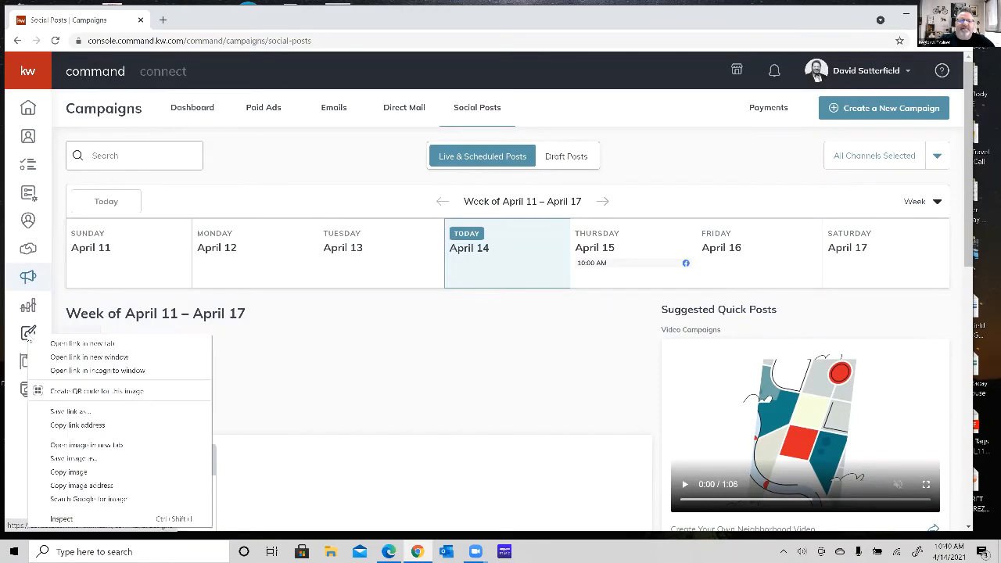
click(329, 358)
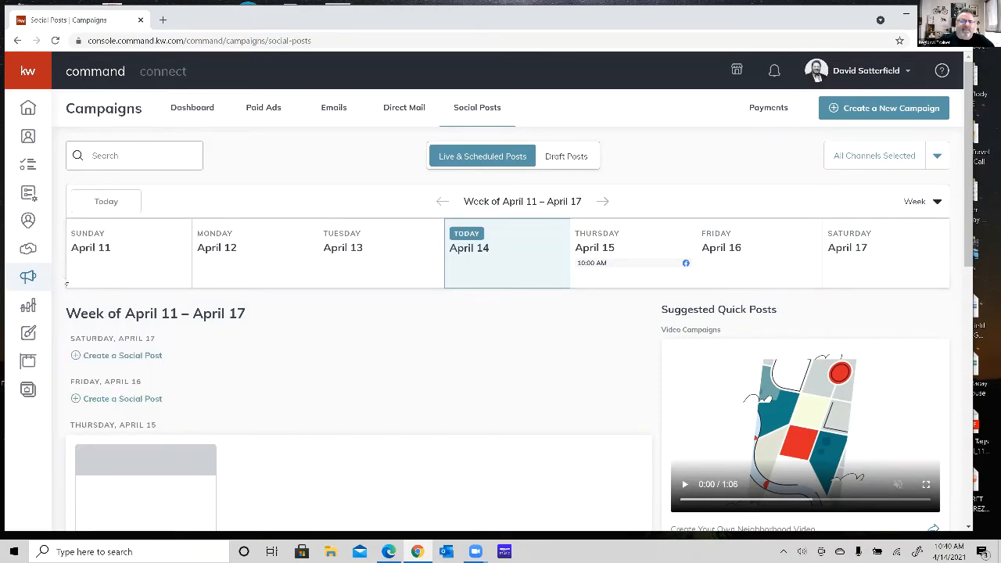
Open Designs and browse the saved social, print and video templates, returning to the email templates.
click(28, 333)
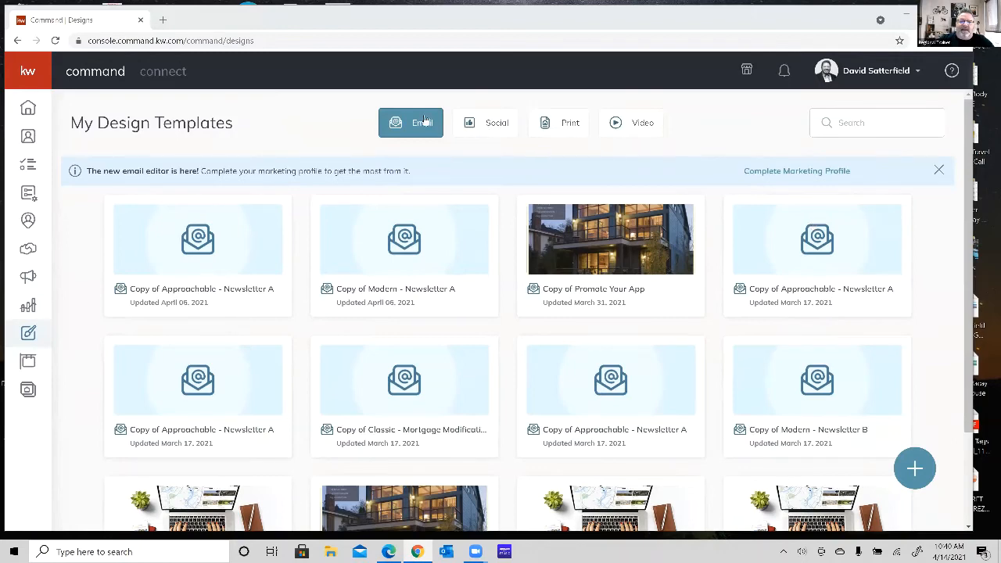
click(499, 127)
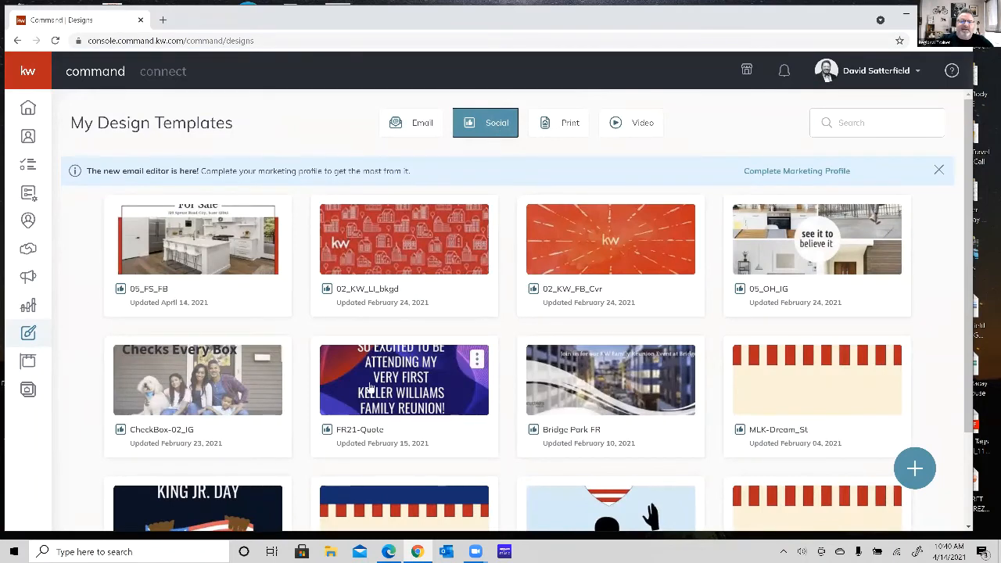
scroll(403, 399, down, 3)
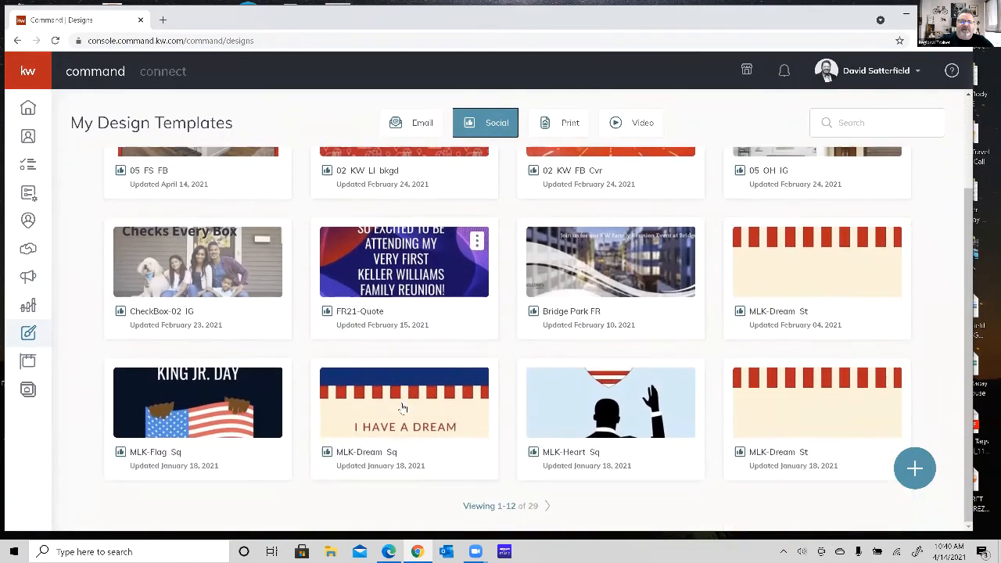
scroll(462, 398, up, 3)
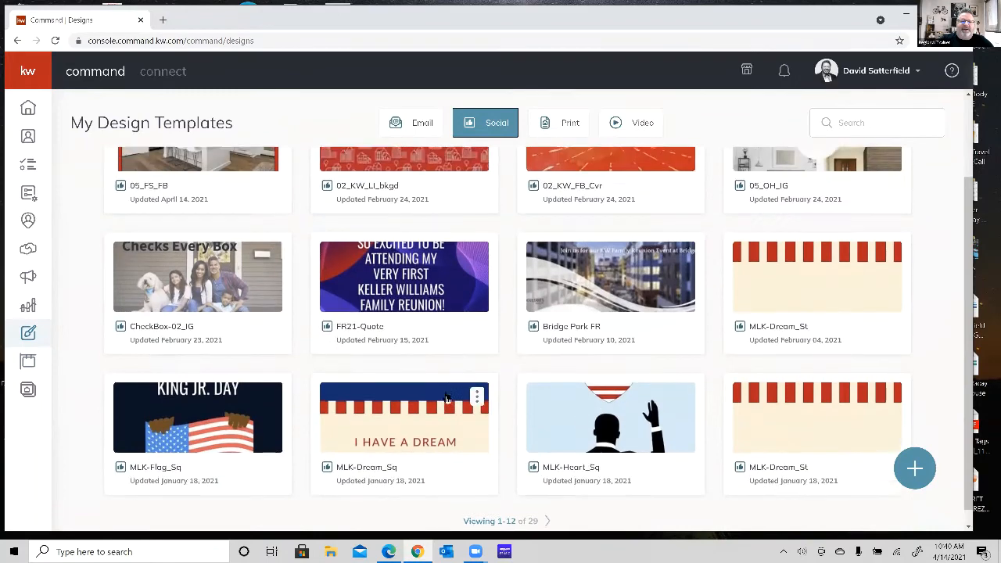
click(562, 125)
click(647, 116)
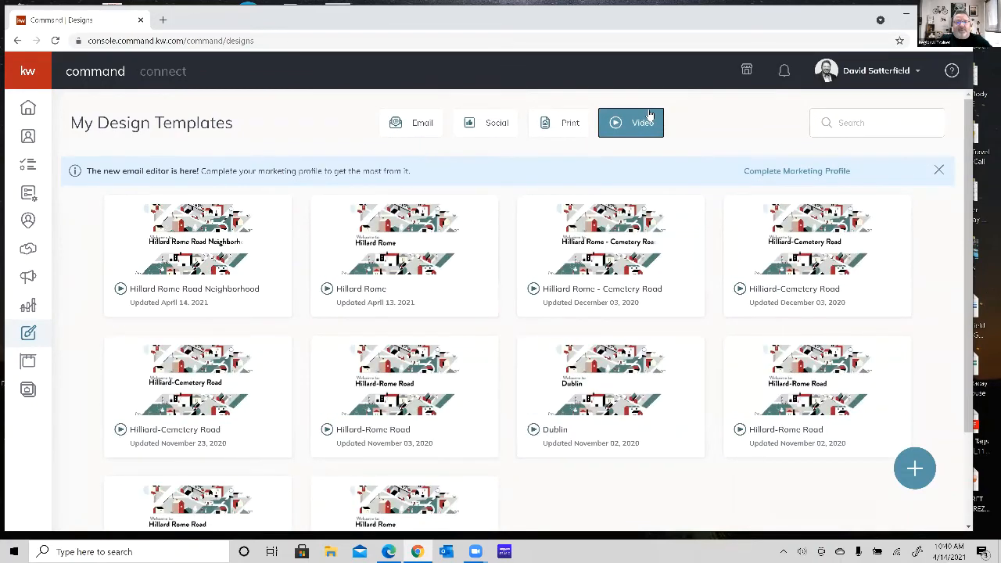
click(409, 128)
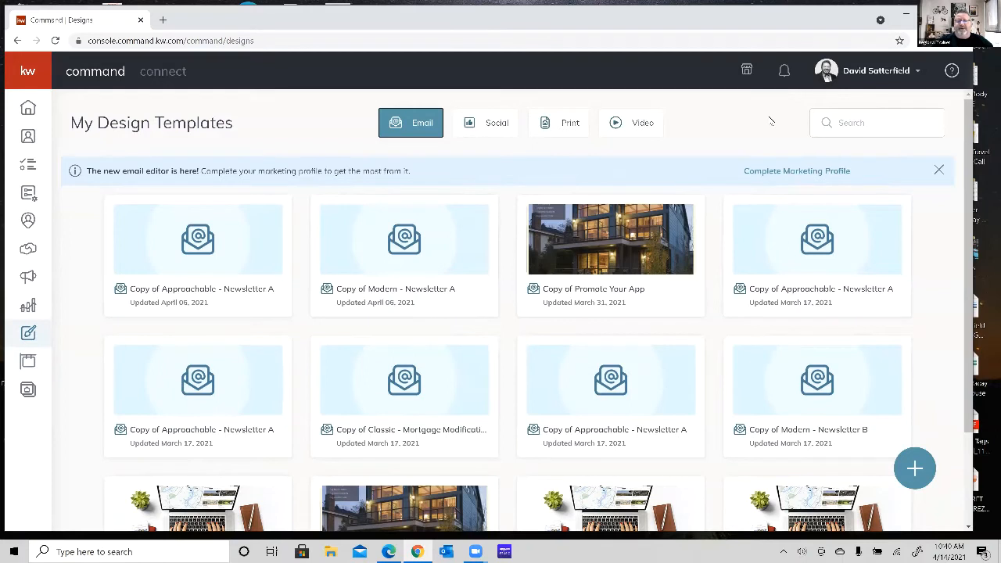
Start a new Social design and show the Under Contract templates from the Listings category.
click(914, 469)
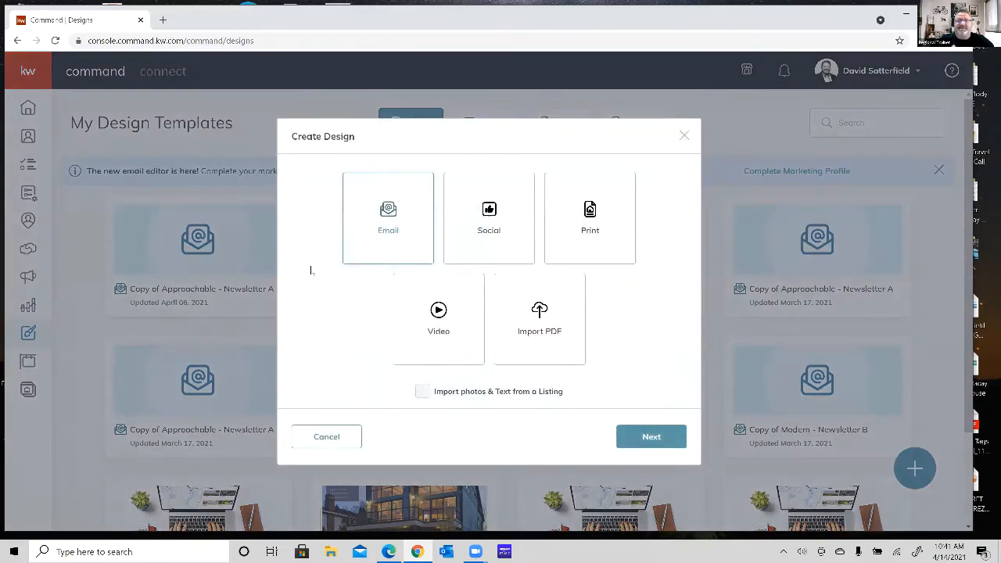
click(506, 218)
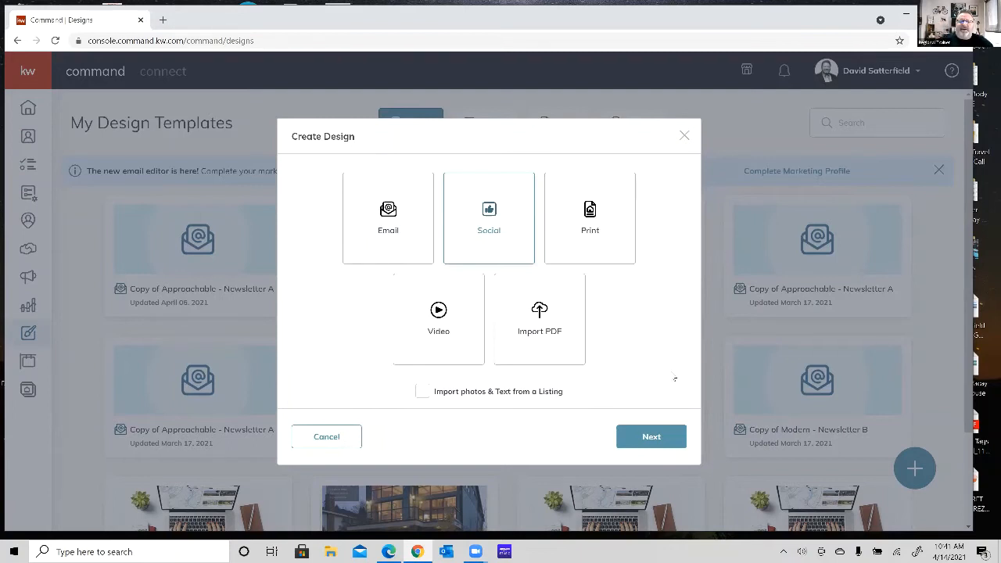
click(650, 436)
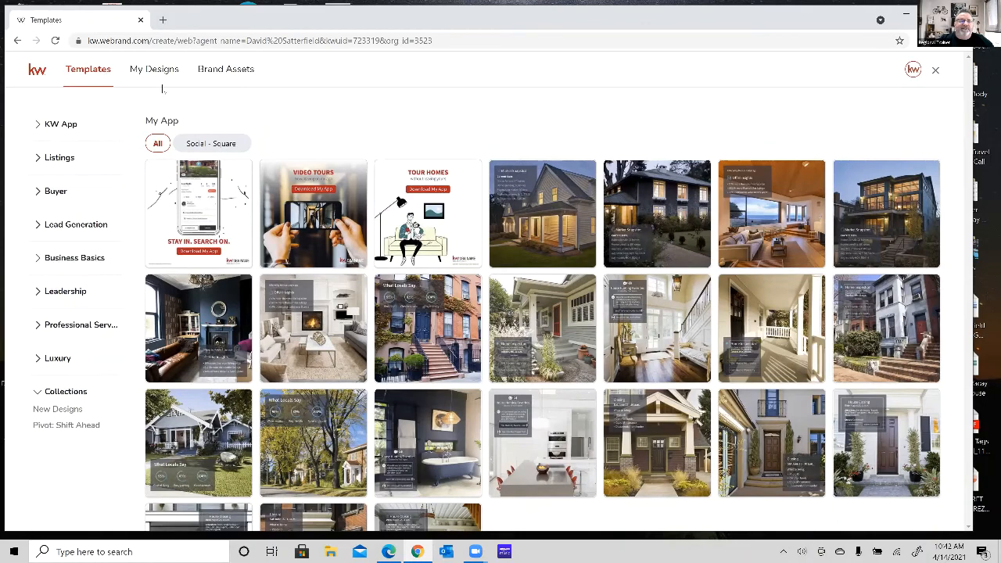
click(42, 159)
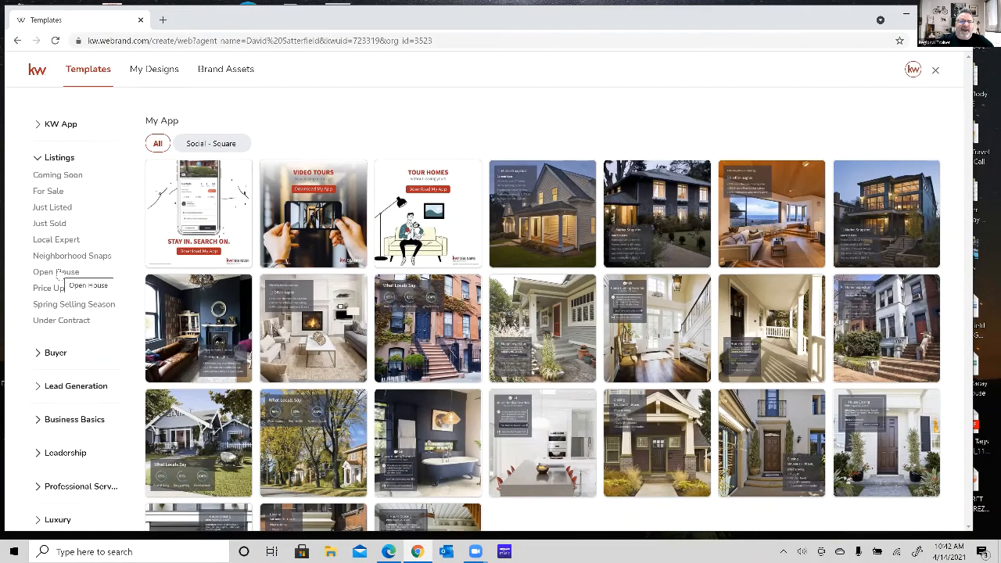
click(62, 320)
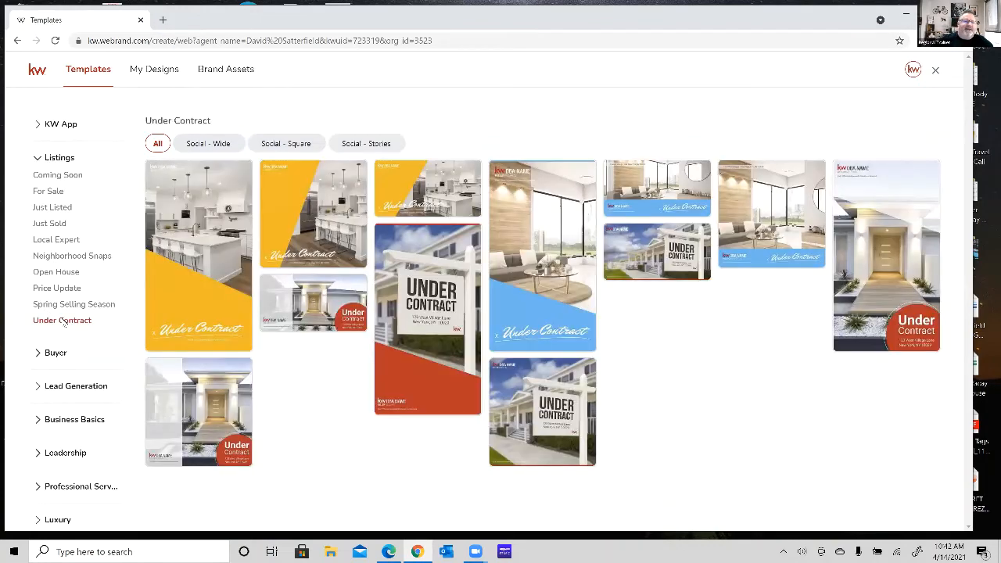
Expand the Buyer and Business Basics categories and show the Social Branding templates.
click(46, 353)
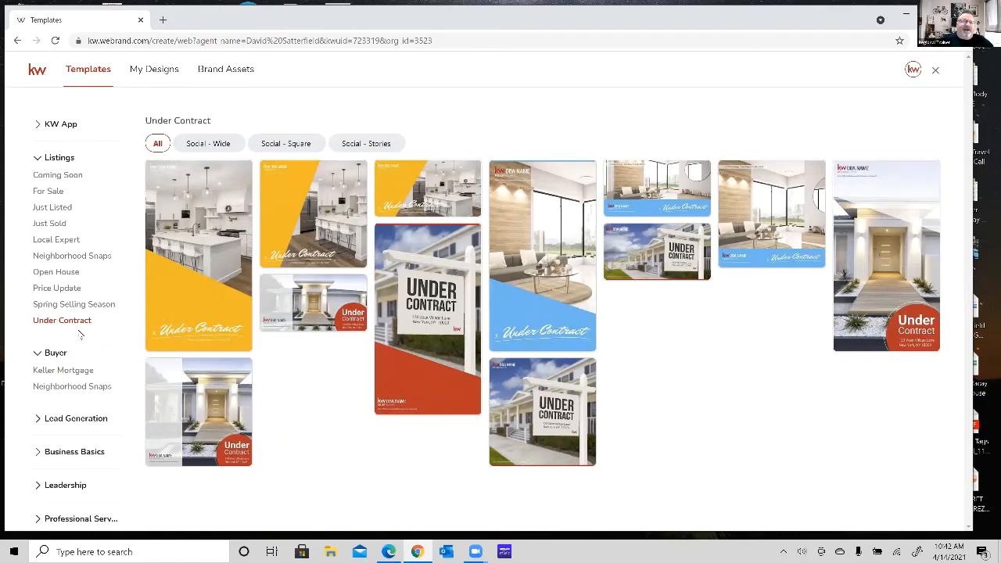
scroll(79, 332, down, 2)
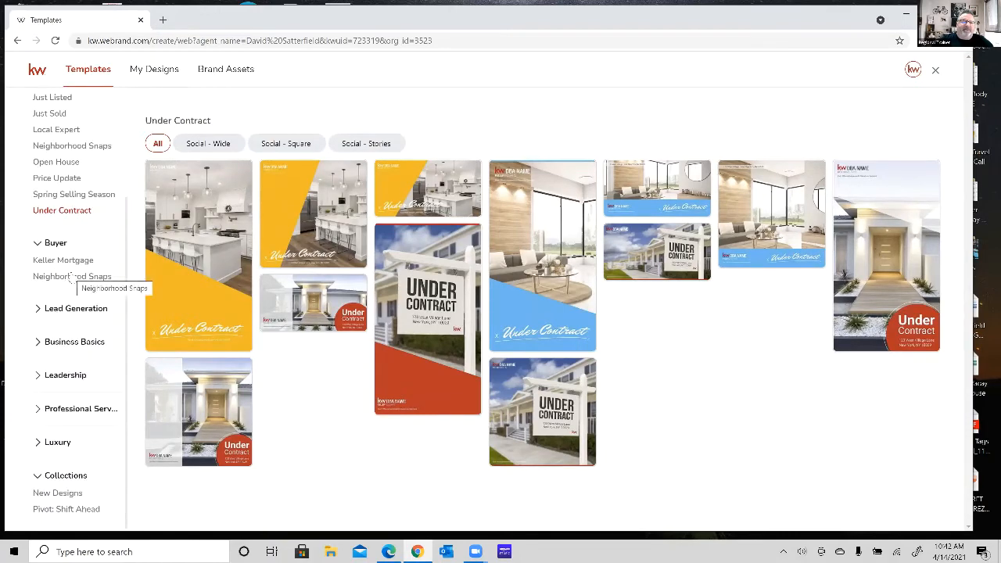
click(38, 342)
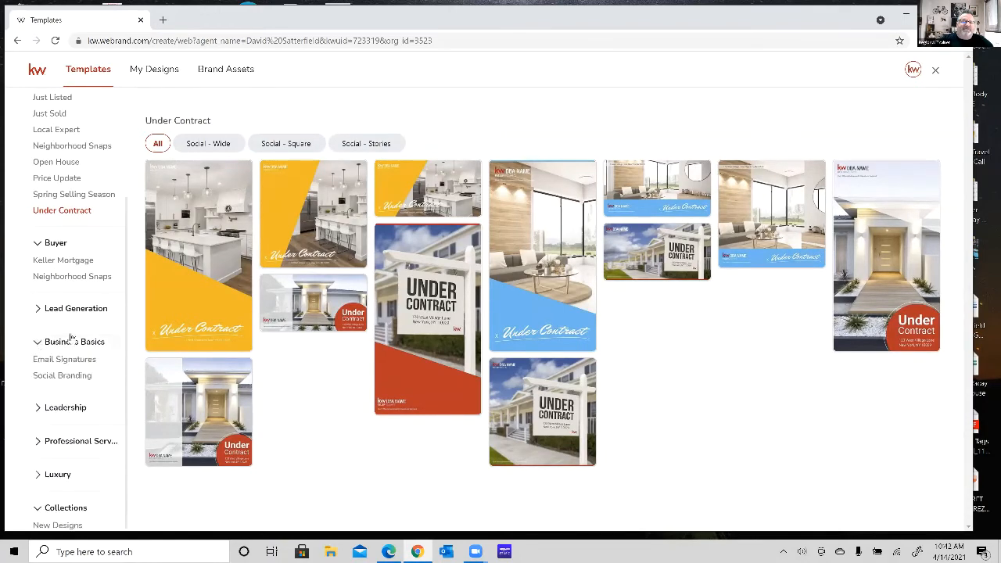
scroll(98, 328, down, 1)
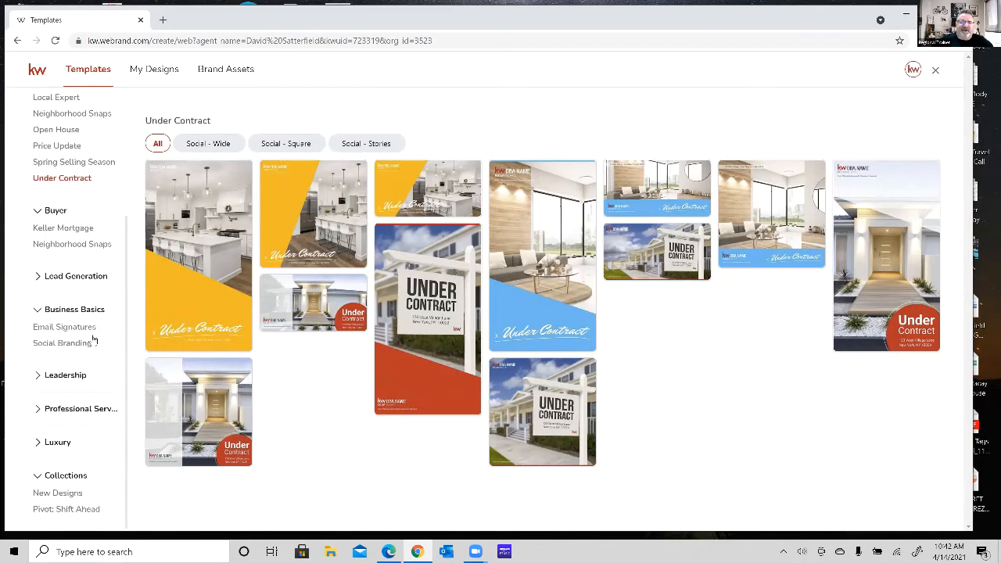
click(79, 345)
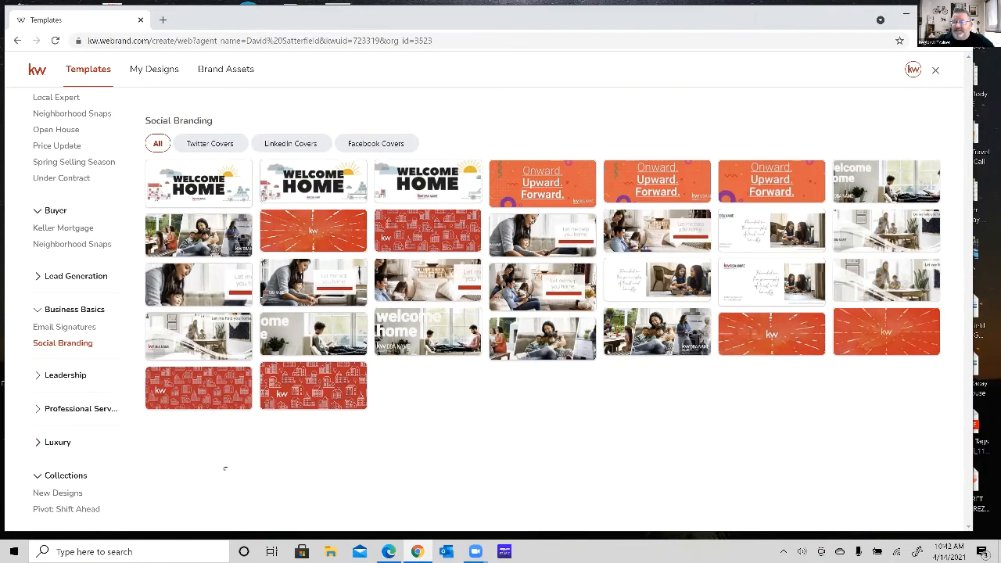
Show the New Designs collection and browse through its seasonal and holiday templates.
click(51, 494)
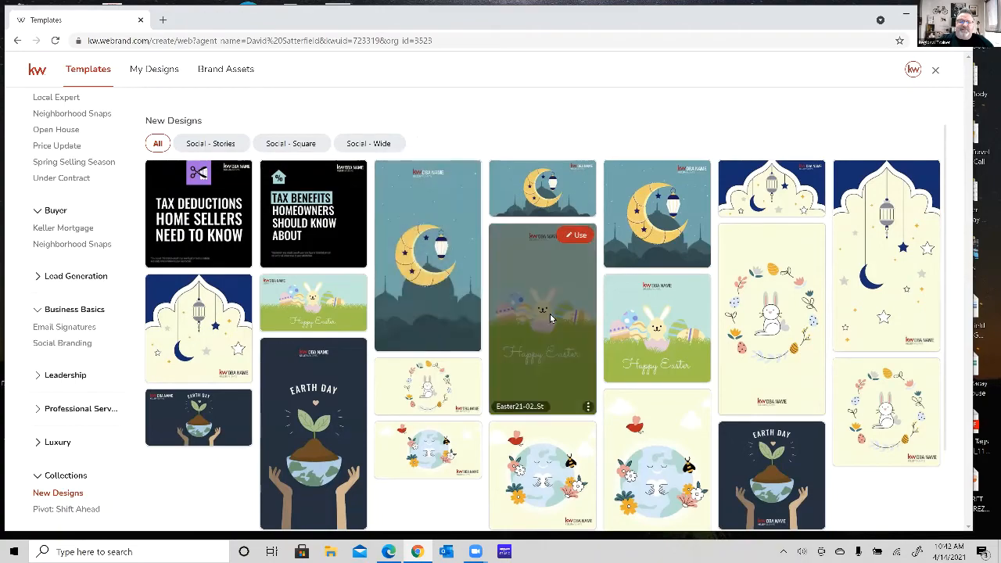
scroll(444, 331, down, 1)
scroll(445, 334, down, 2)
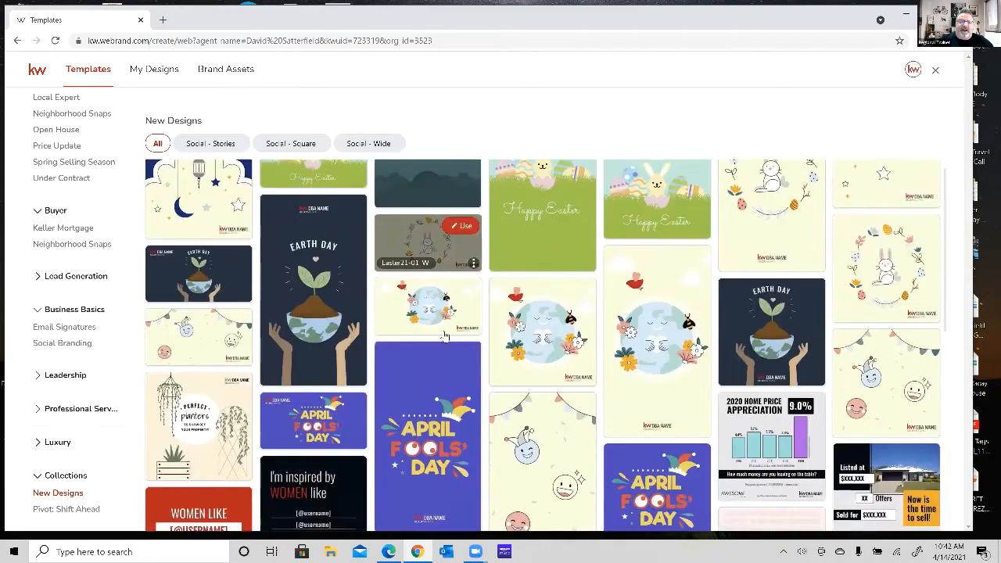
scroll(486, 295, down, 2)
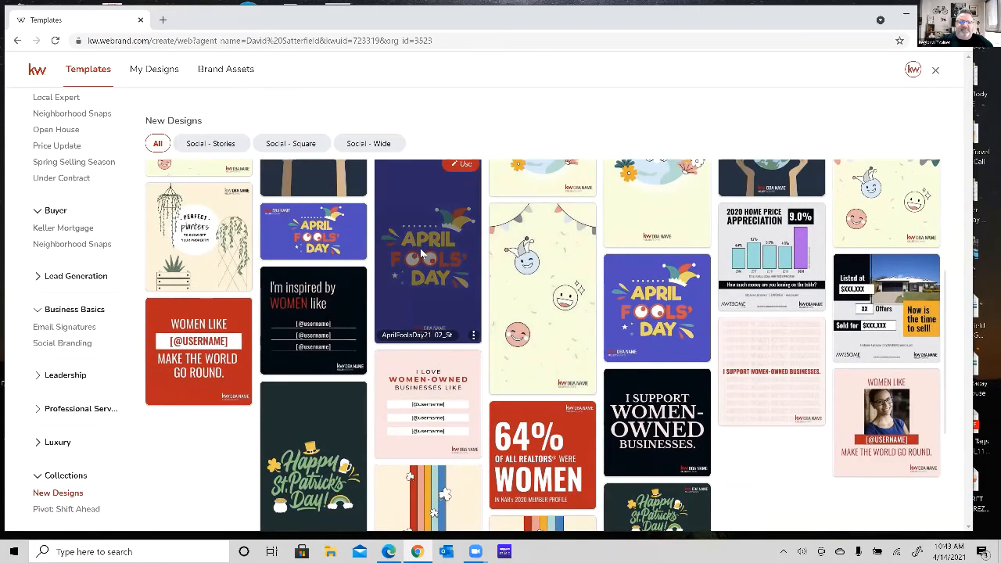
scroll(207, 250, up, 2)
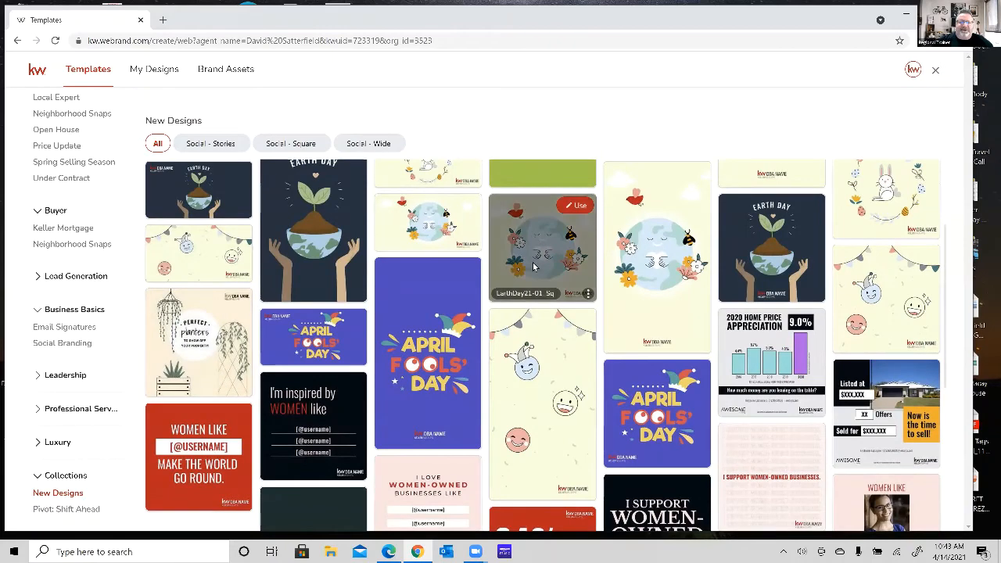
scroll(534, 267, down, 2)
scroll(534, 267, down, 2)
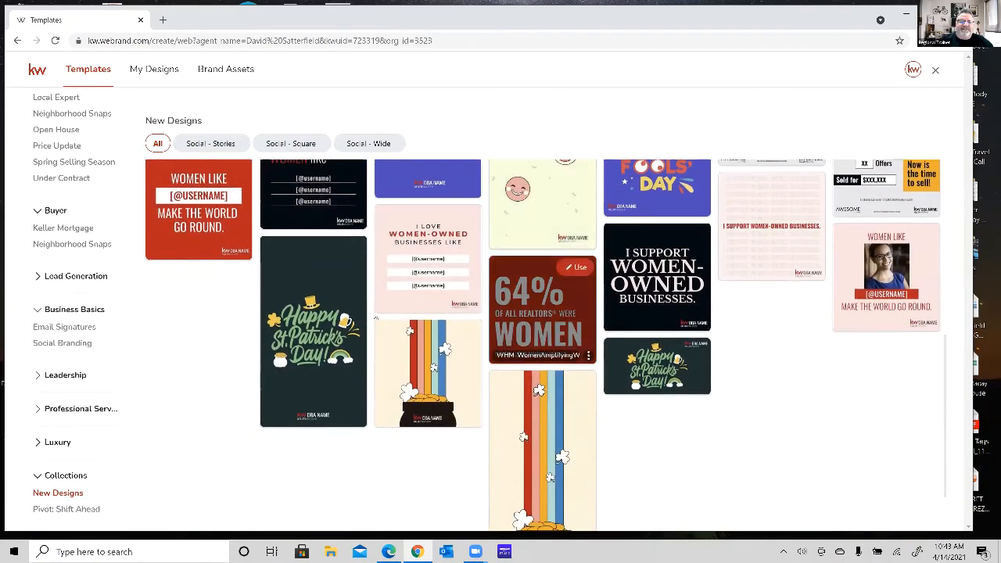
scroll(320, 355, down, 1)
scroll(320, 360, down, 5)
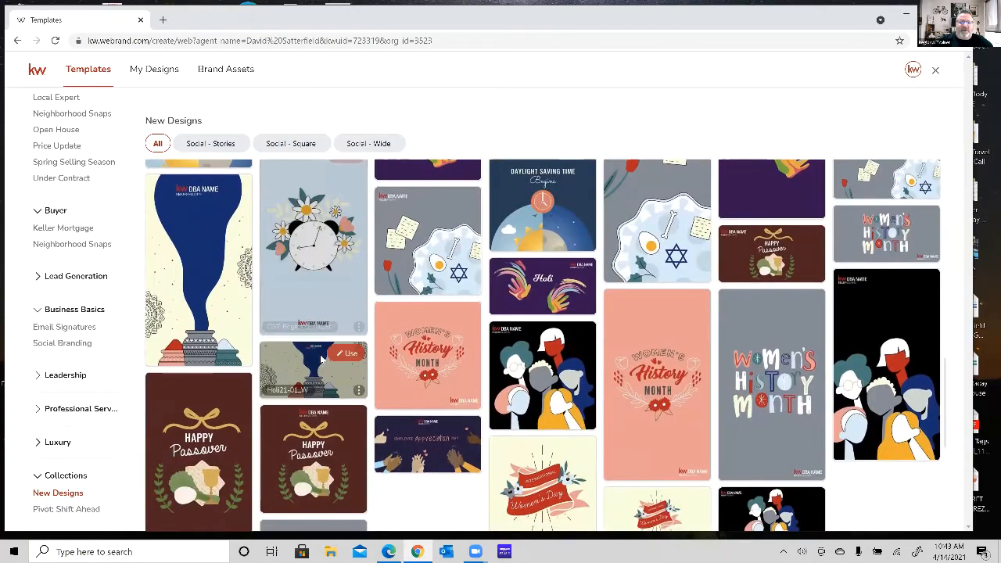
scroll(322, 358, down, 2)
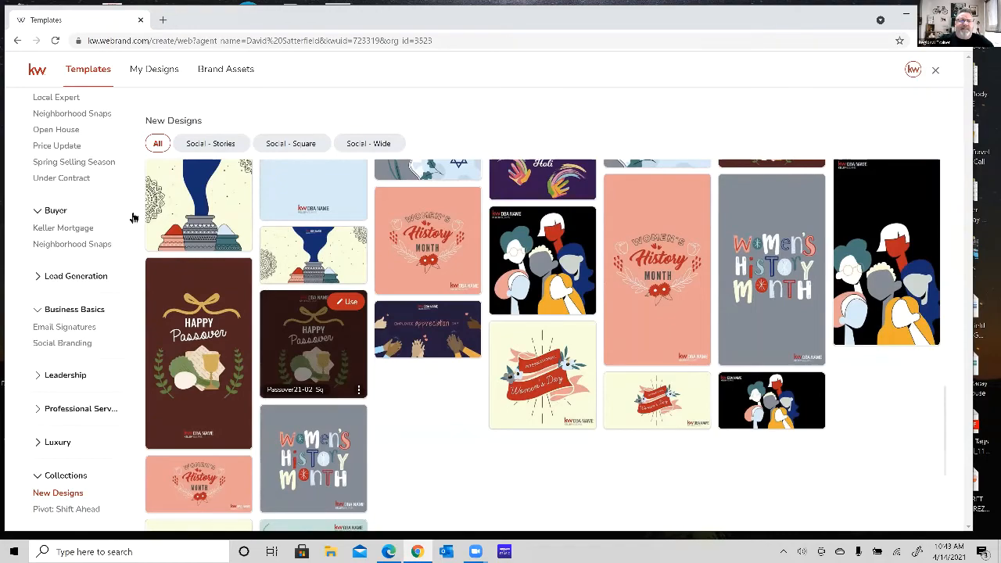
Return to the Listings category and view its Just Listed, Coming Soon and Open House templates.
scroll(140, 215, up, 20)
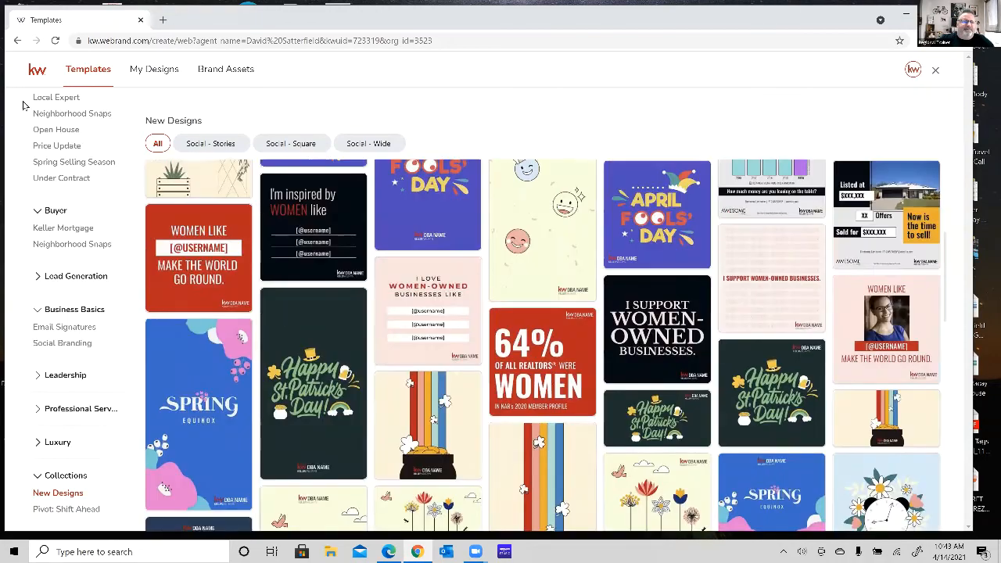
scroll(57, 198, up, 3)
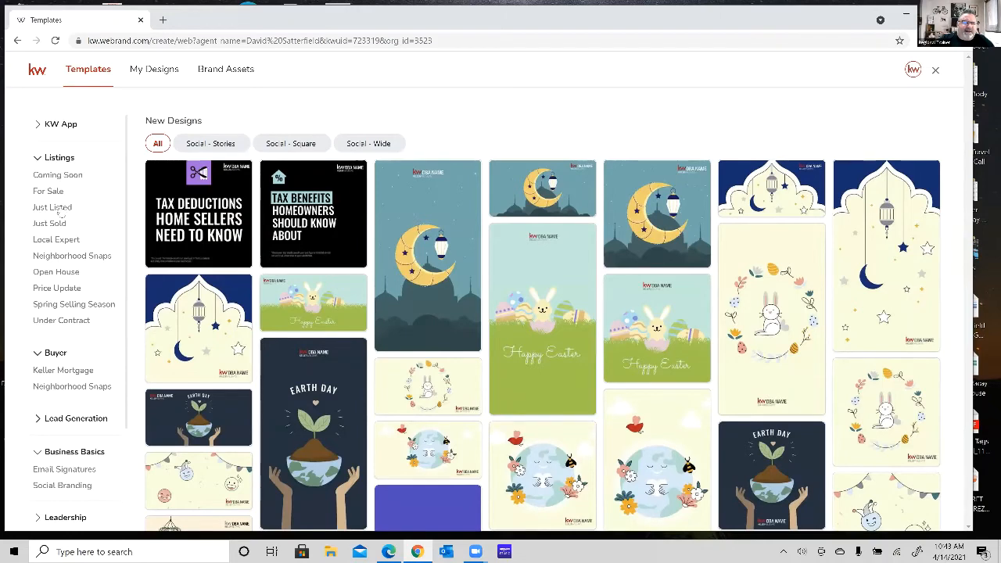
click(62, 209)
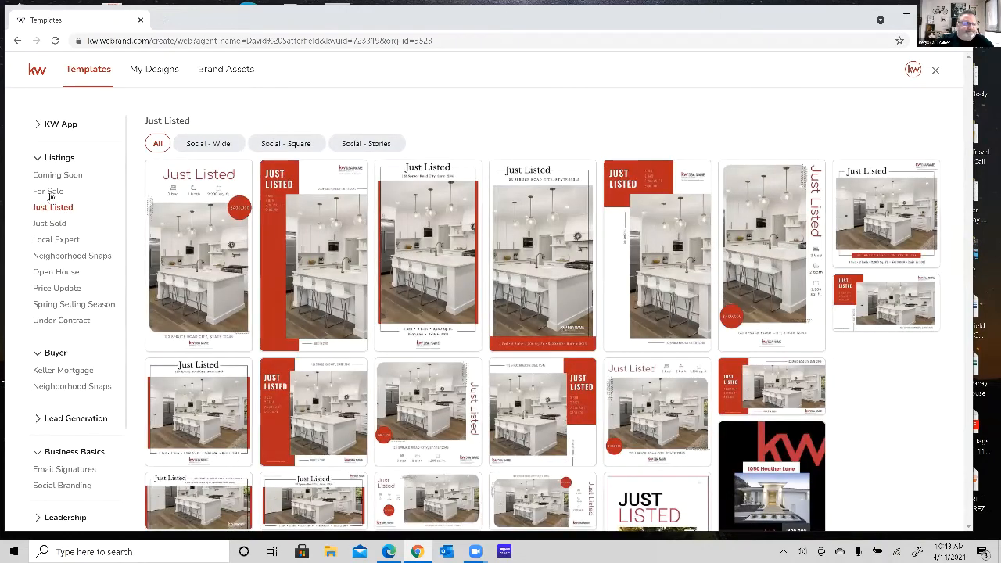
click(60, 177)
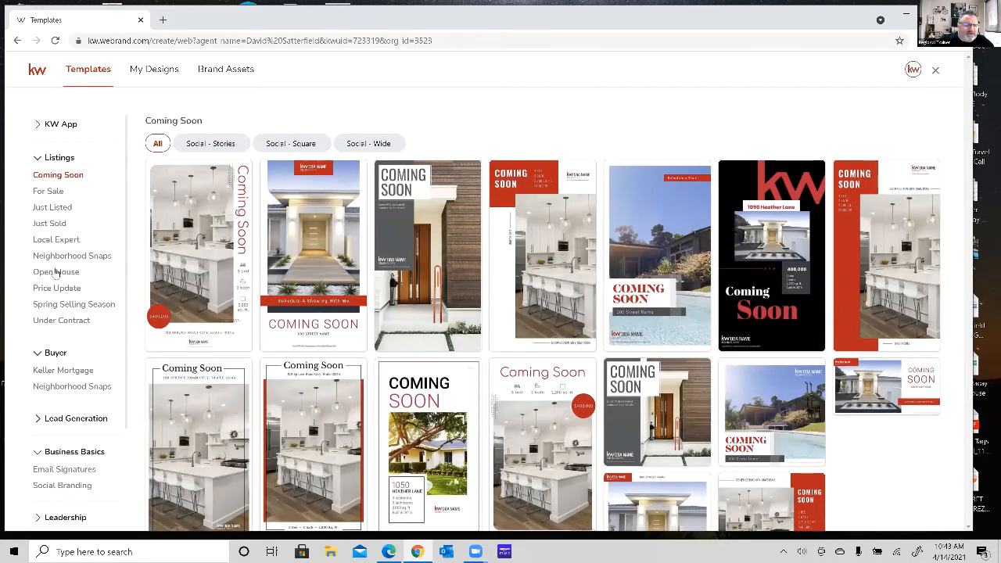
click(56, 271)
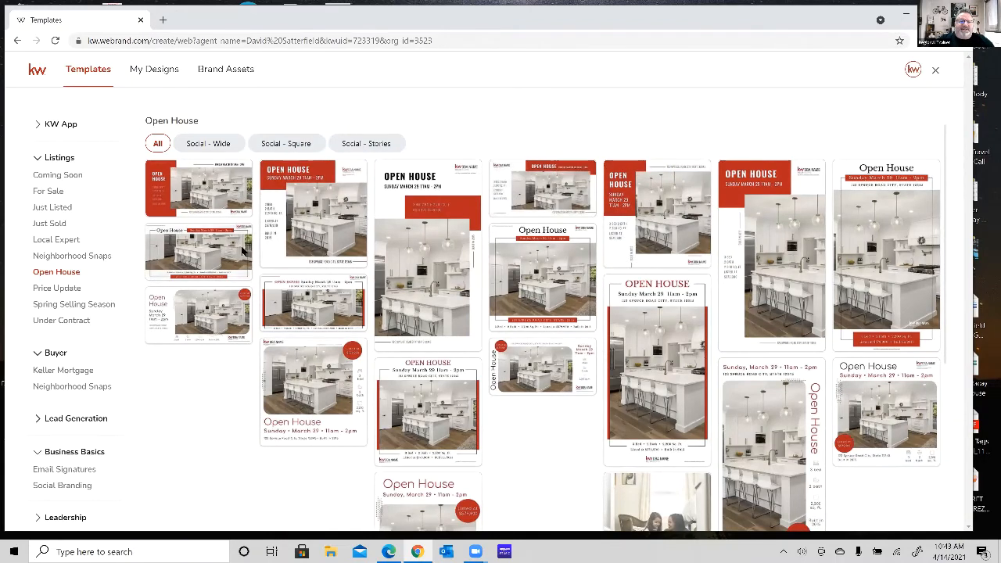
mouse_move(423, 268)
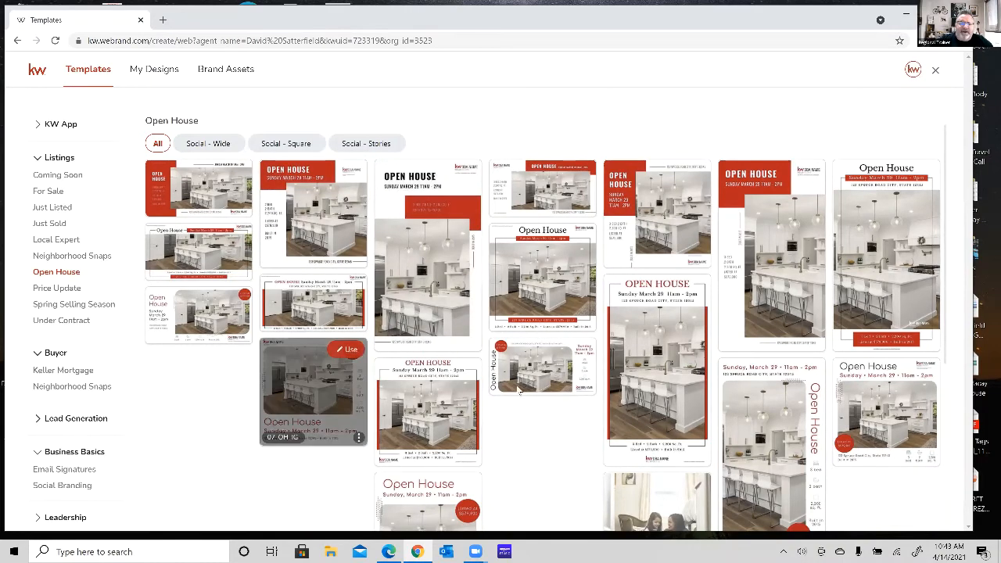
mouse_move(548, 378)
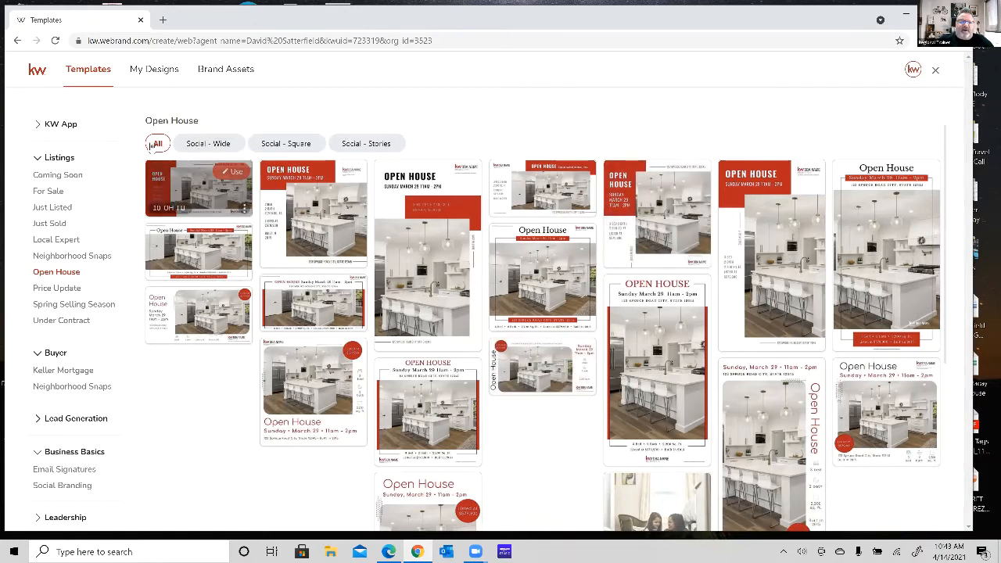
Compare the Open House templates in the Social - Wide, Social - Square and Social - Stories formats.
click(220, 143)
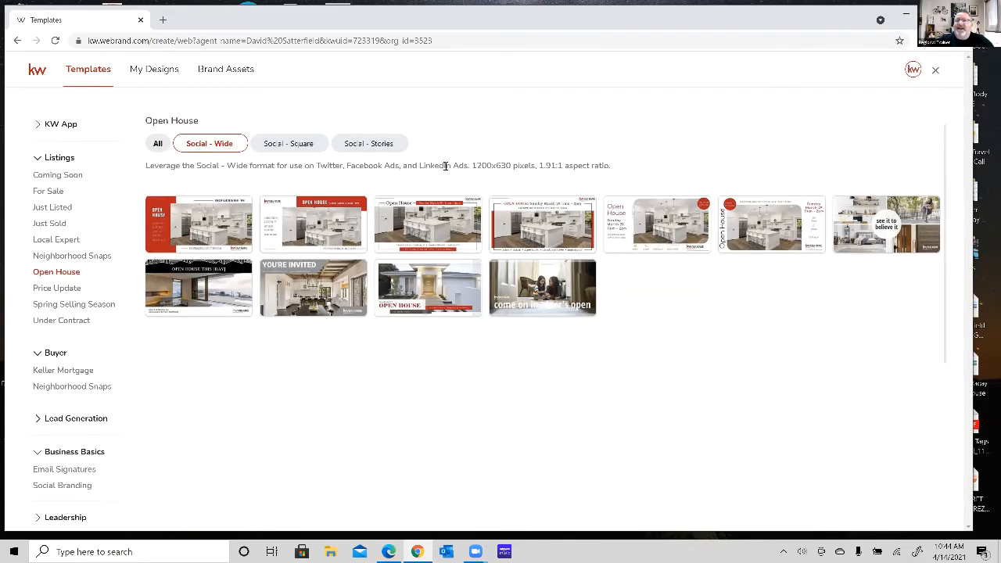
click(290, 144)
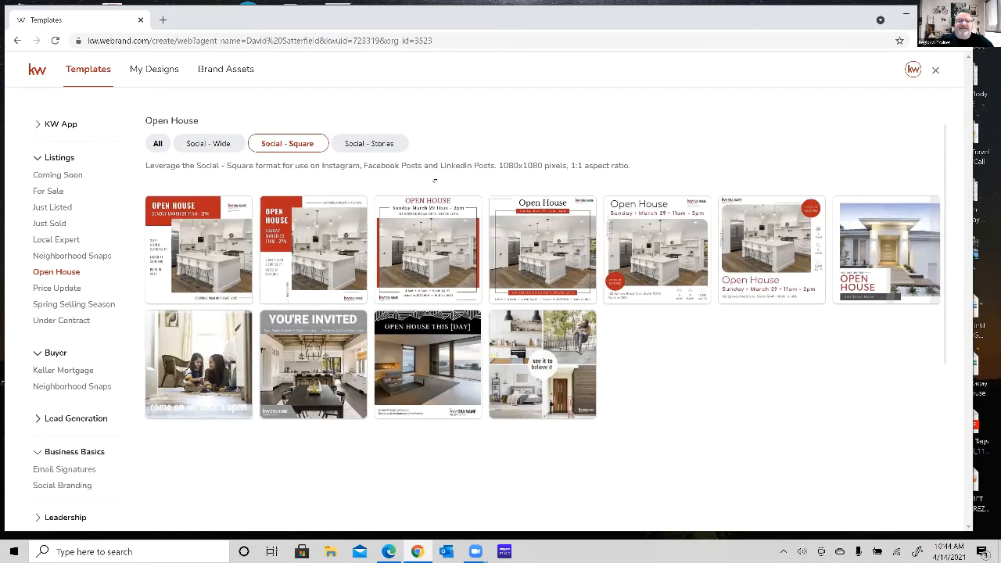
click(379, 148)
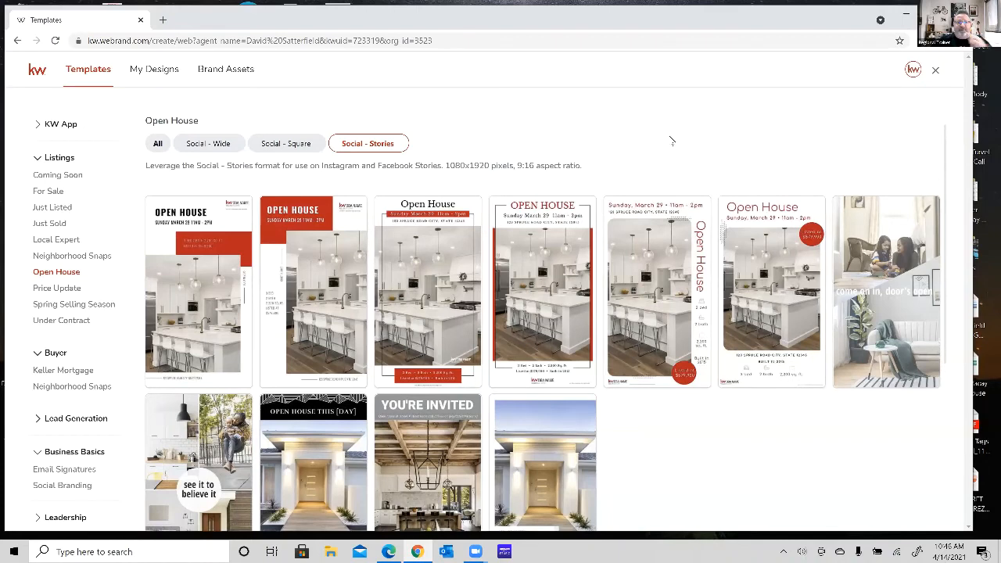
Filter the Open House templates to Social - Wide and start a design from template 08_OH_FB.
click(202, 145)
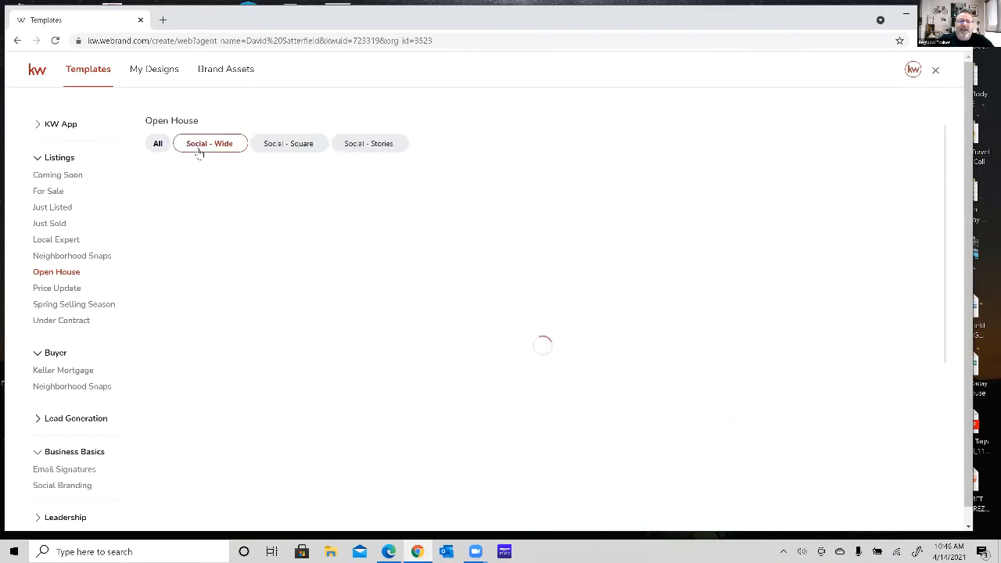
mouse_move(548, 228)
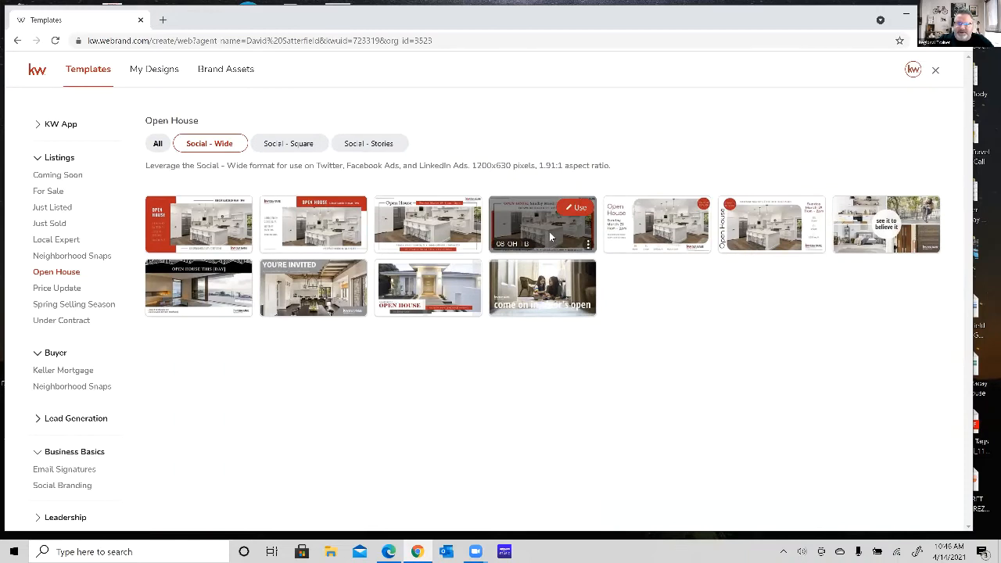
click(578, 212)
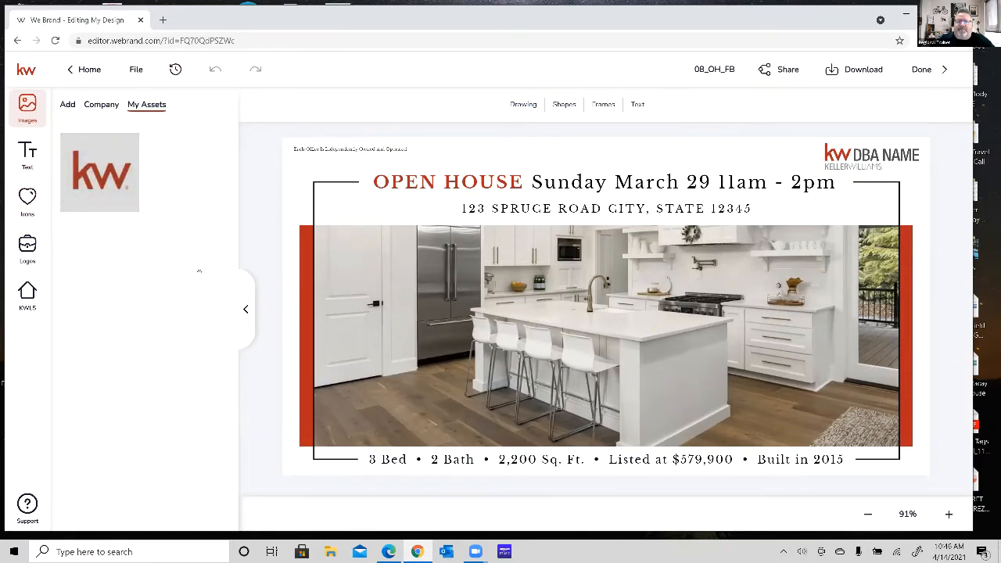
Select the DBA NAME logo and check the logo, image and text assets, skipping the text styling tour.
click(878, 166)
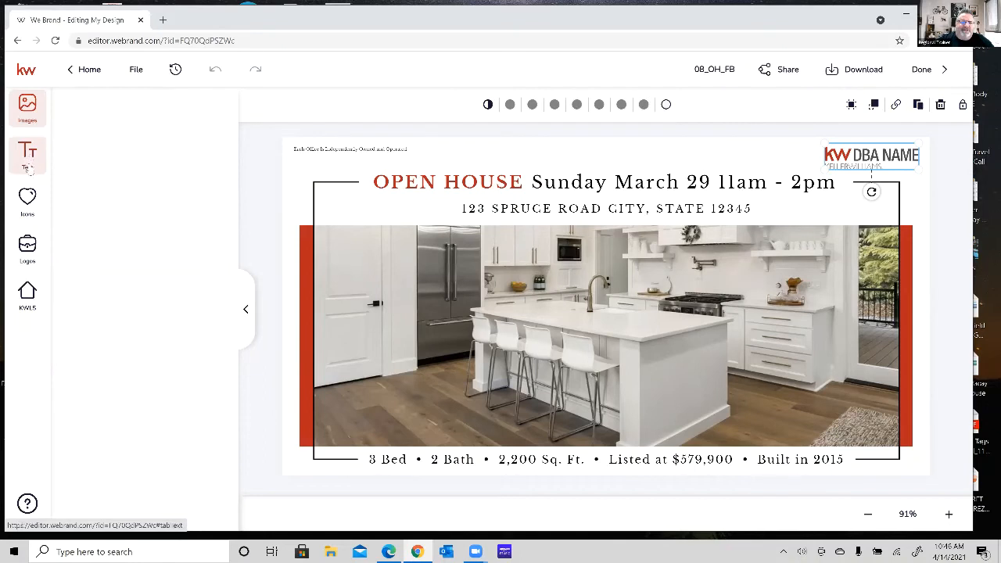
click(29, 254)
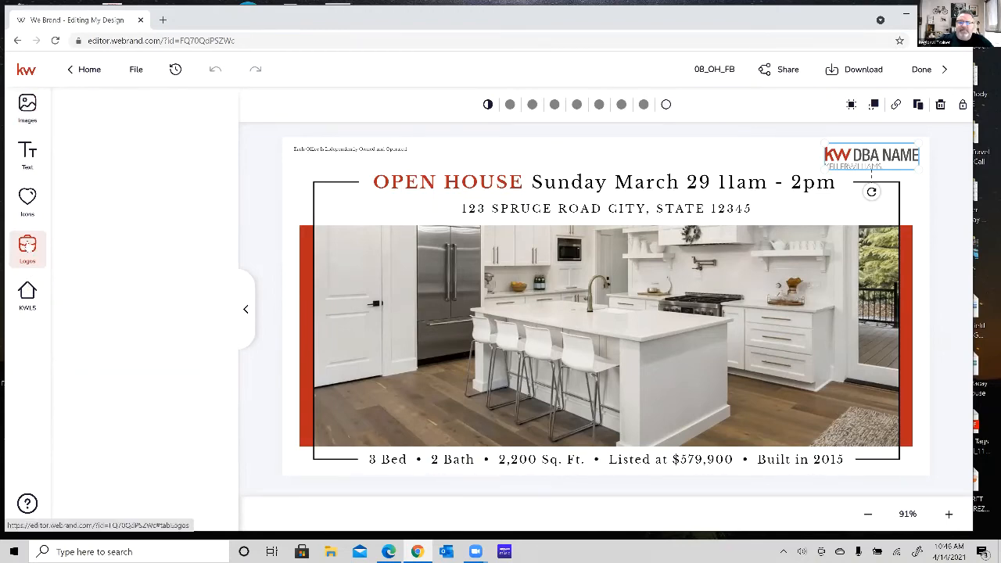
click(31, 118)
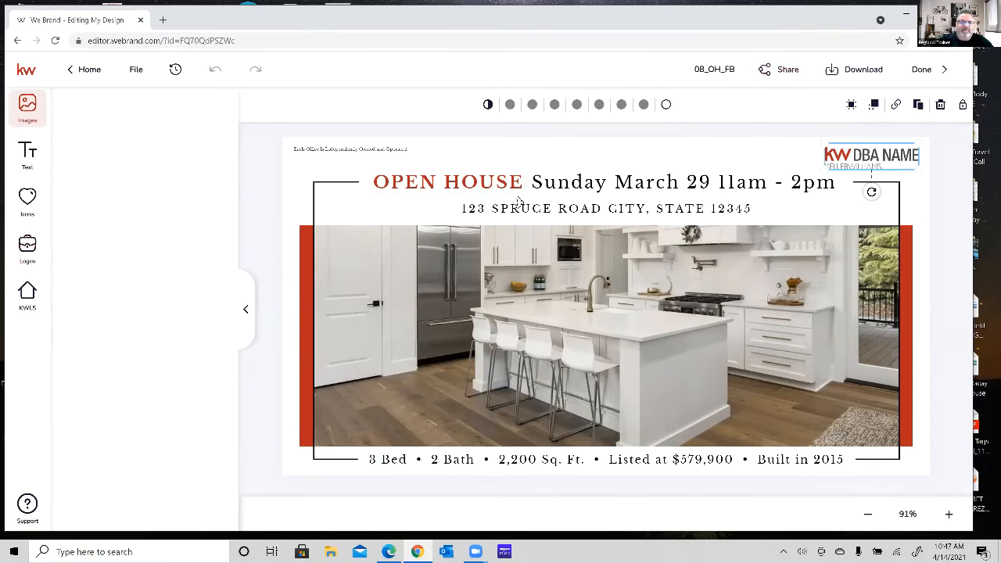
click(25, 156)
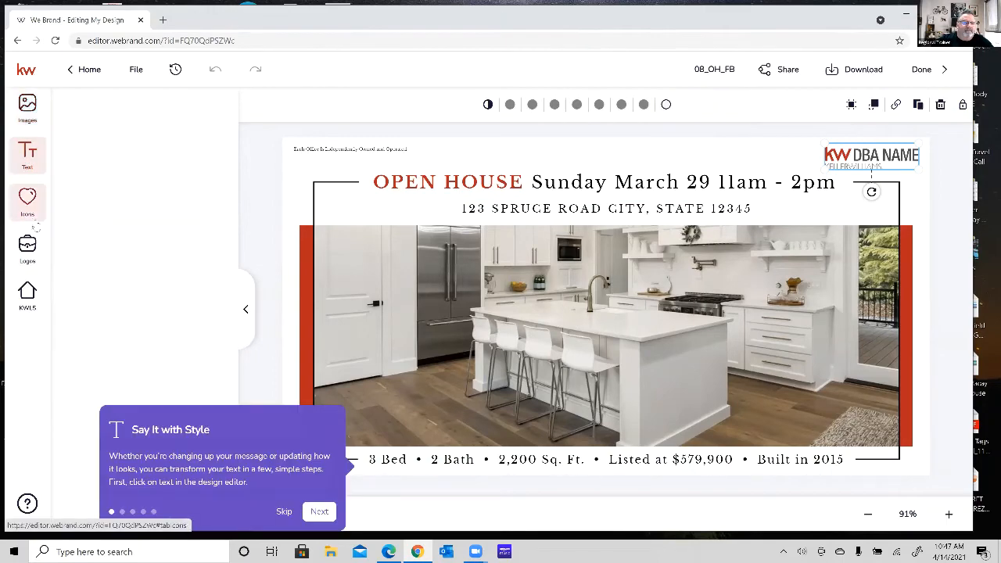
click(283, 513)
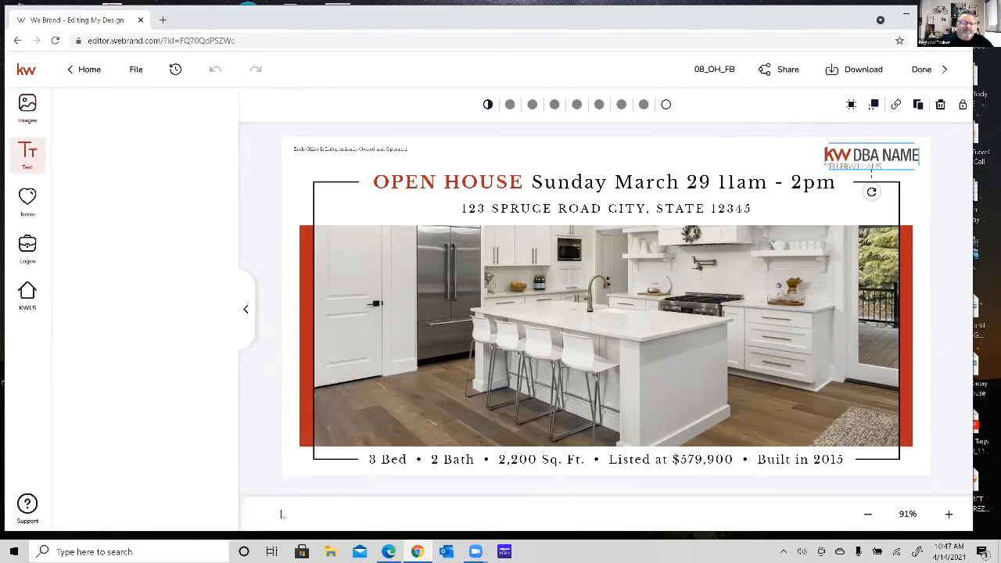
click(26, 258)
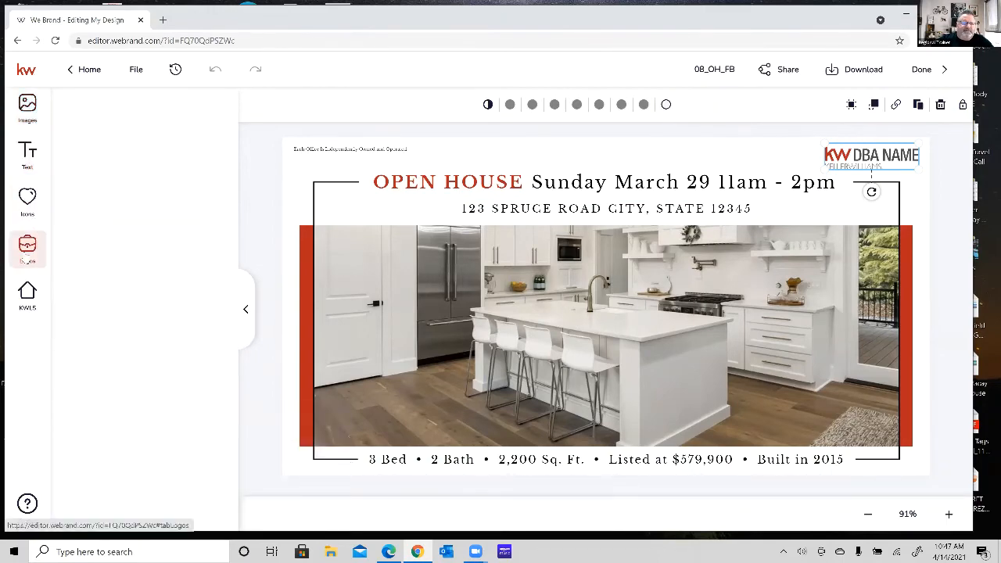
click(248, 308)
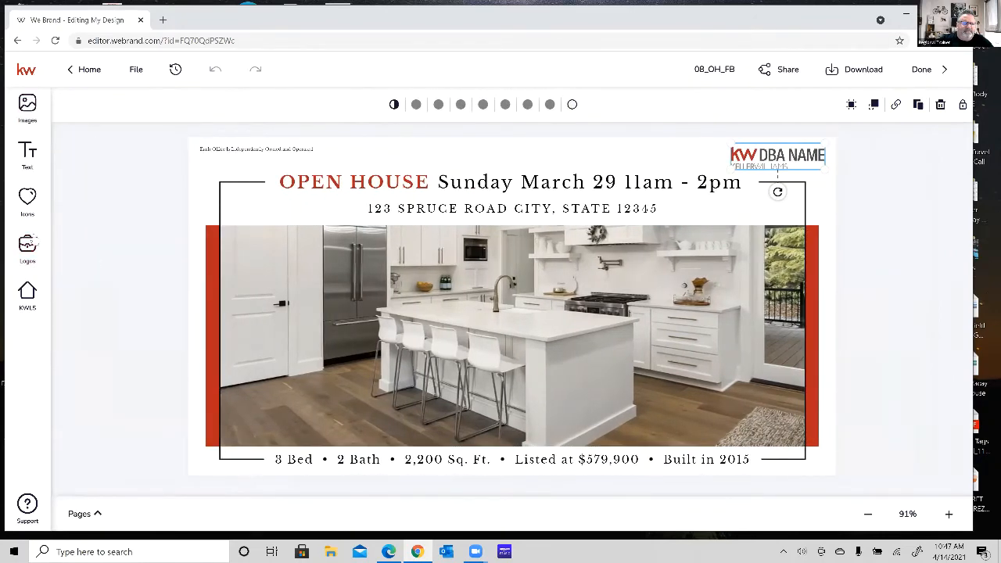
click(29, 258)
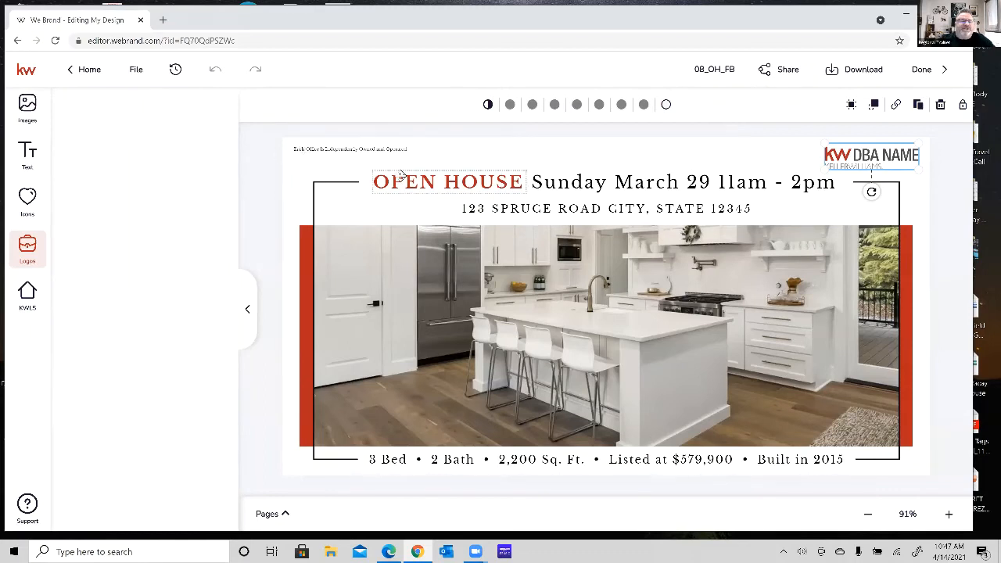
Select the kitchen photo and search the KW listings for the property by its street address and city.
click(443, 294)
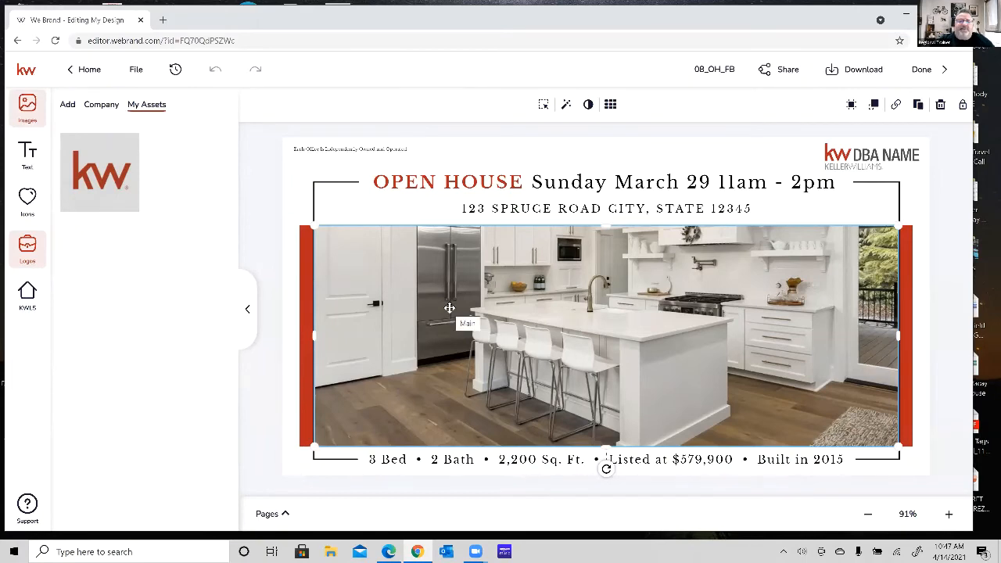
click(34, 295)
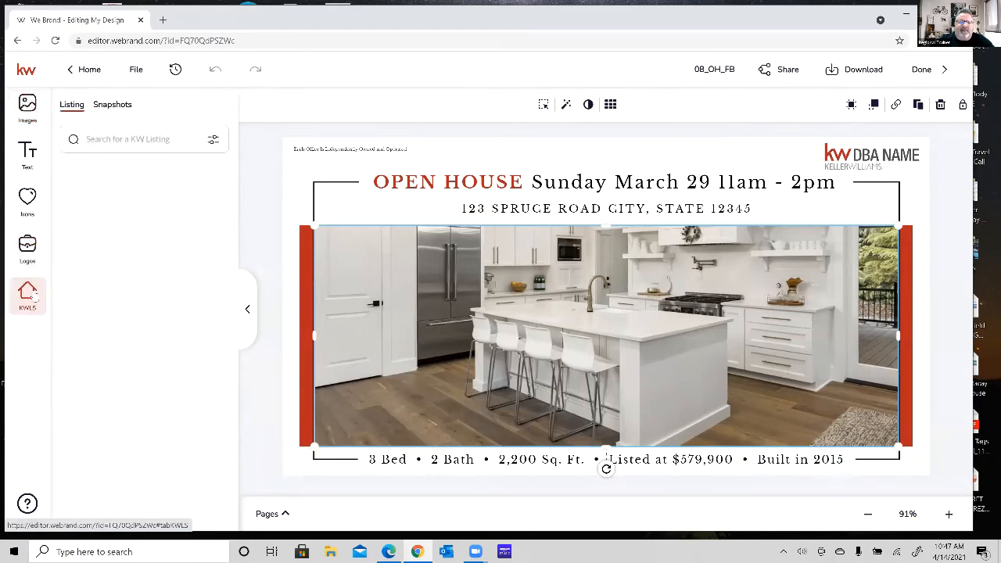
click(156, 139)
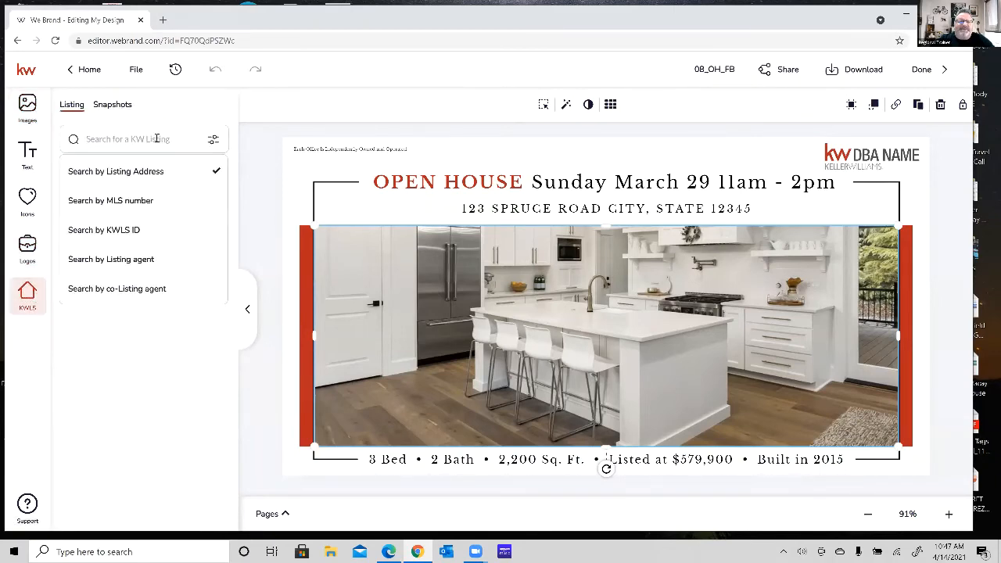
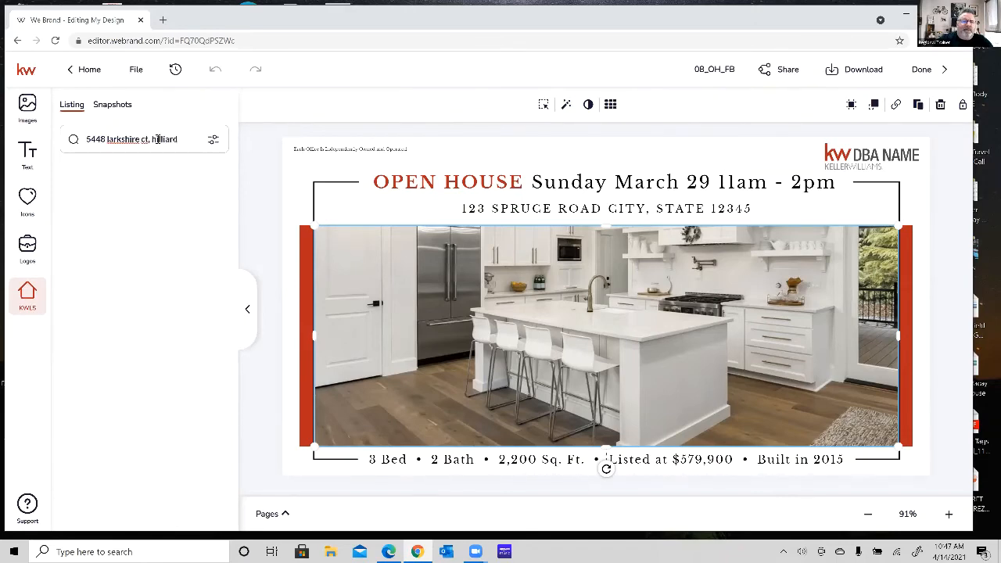
key(Return)
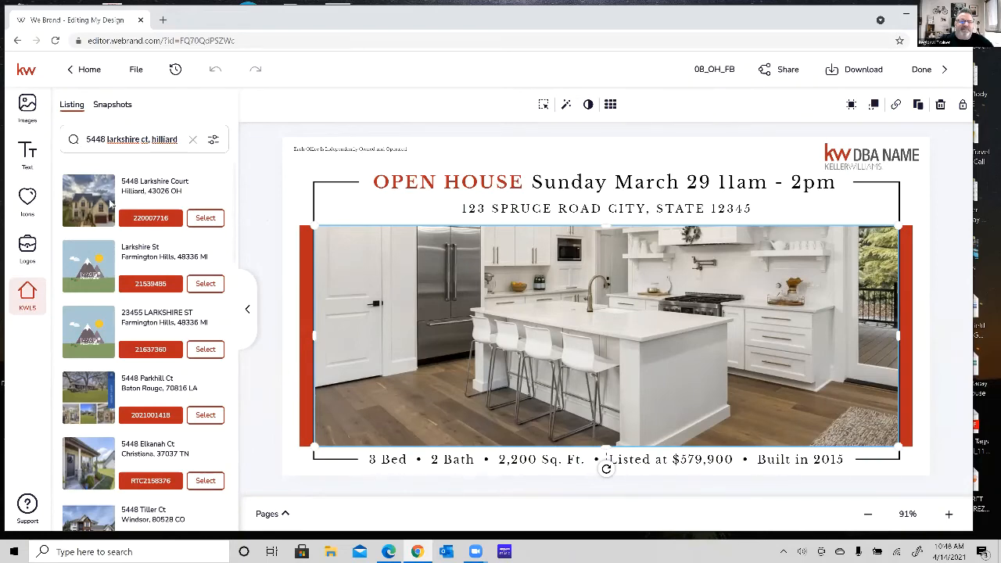
Check the available listing search criteria and choose the Hilliard, OH listing that matches the searched address.
click(213, 142)
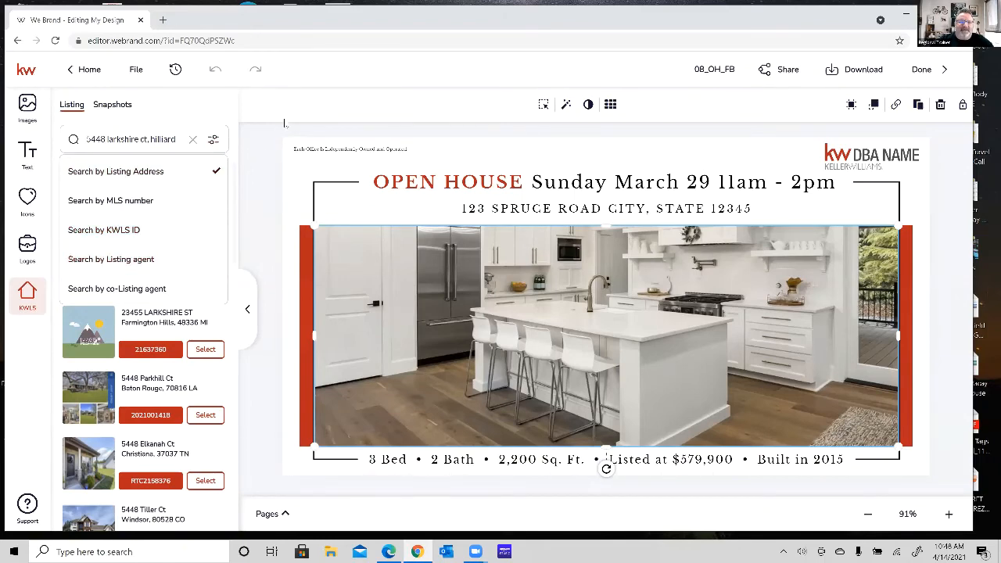
click(212, 139)
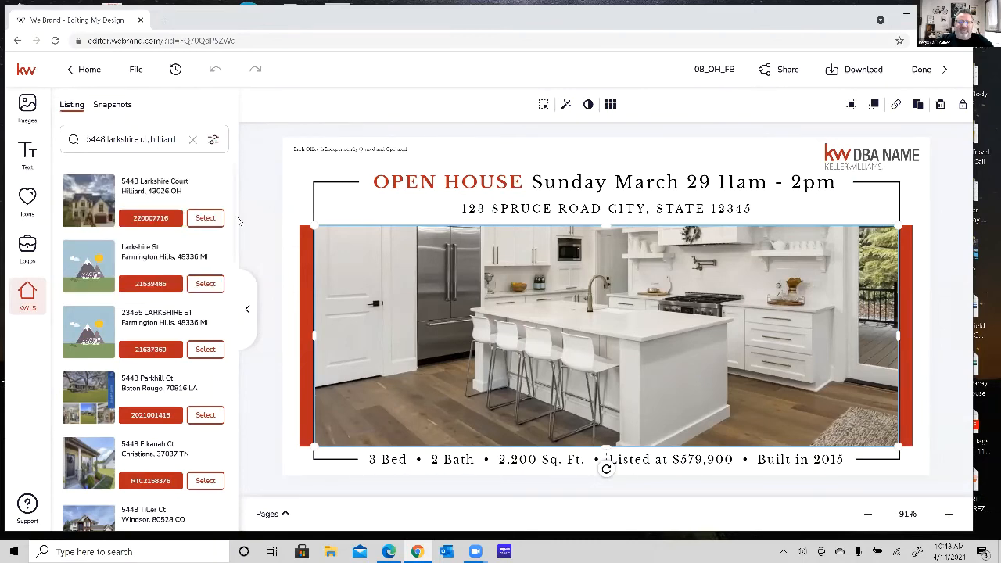
click(205, 219)
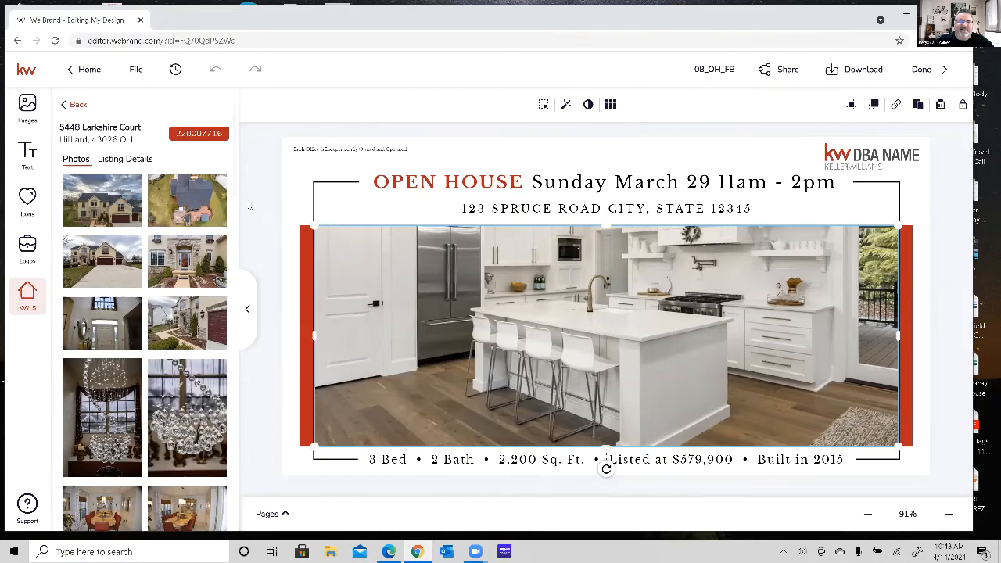
Look through the listing's photos and replace the design's kitchen image with the covered deck photo showing orange patio furniture.
mouse_move(205, 270)
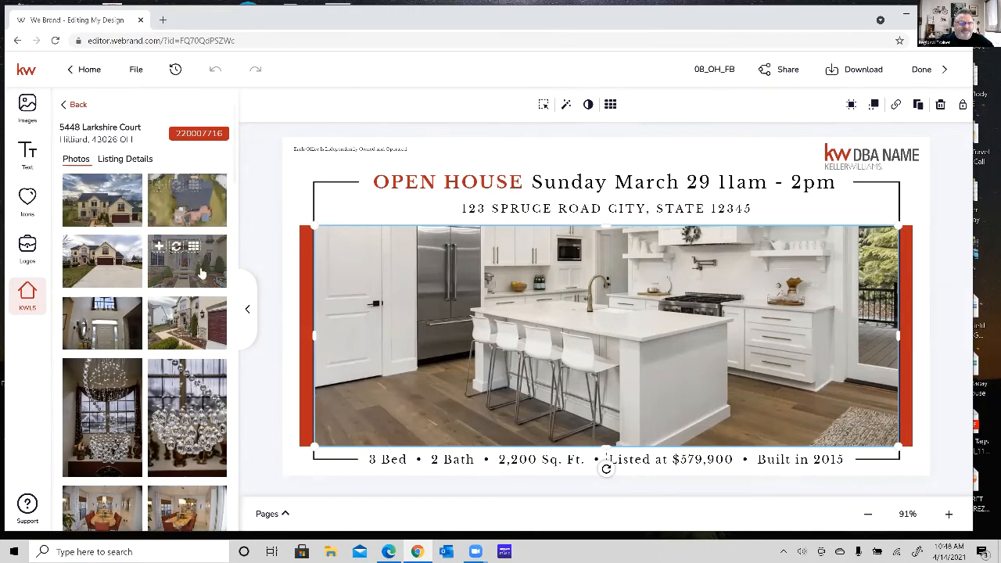
scroll(207, 273, down, 5)
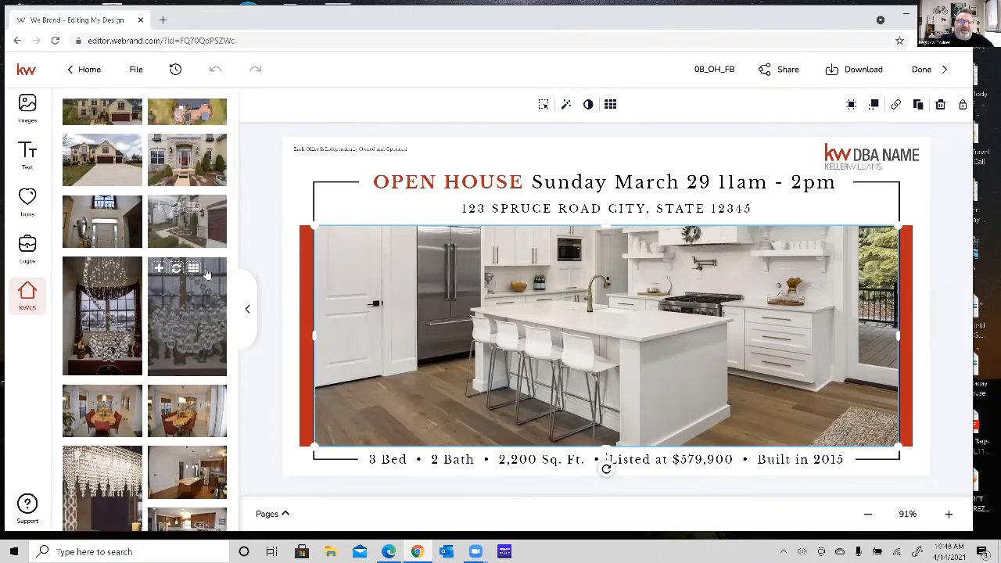
scroll(206, 273, down, 4)
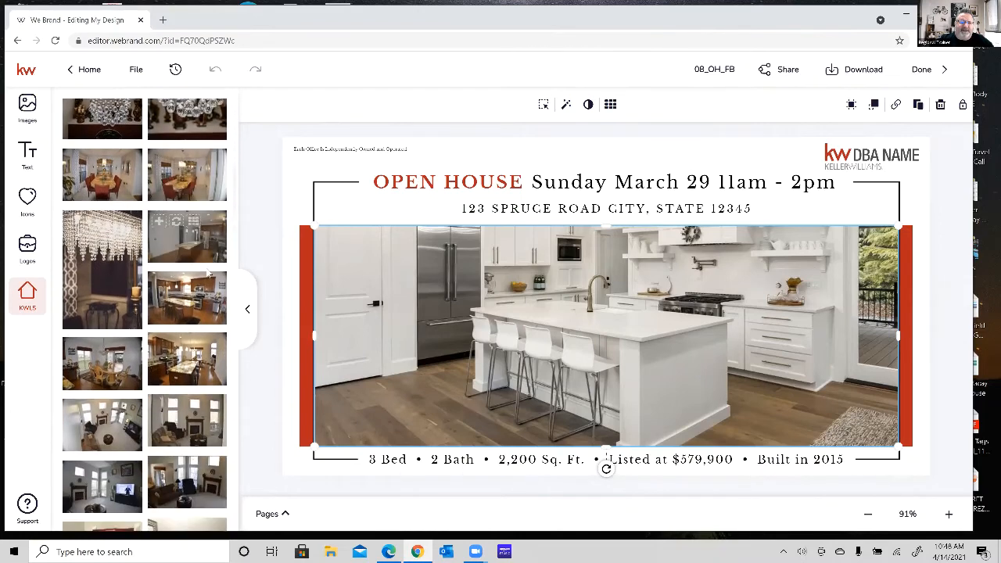
scroll(206, 273, down, 6)
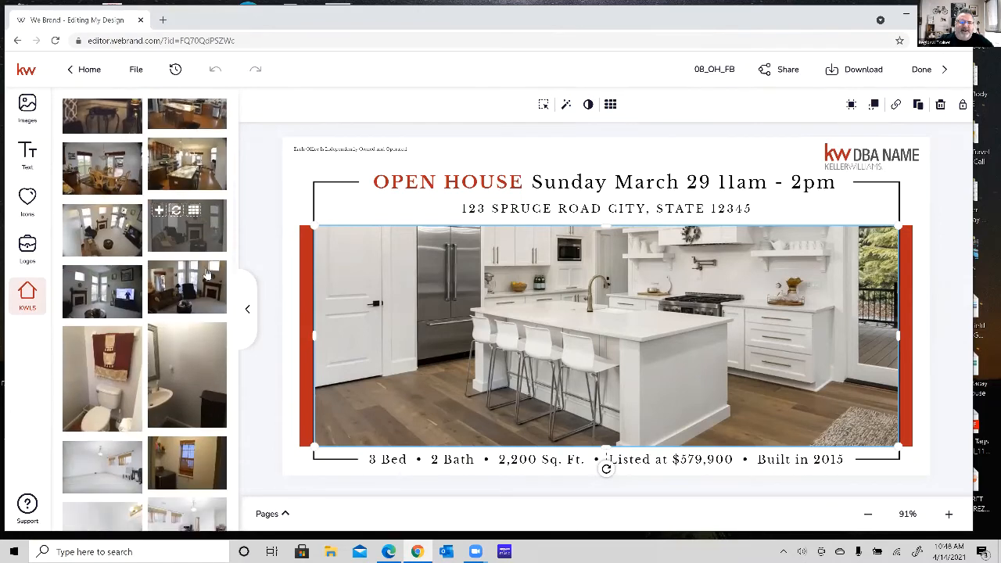
scroll(207, 273, down, 8)
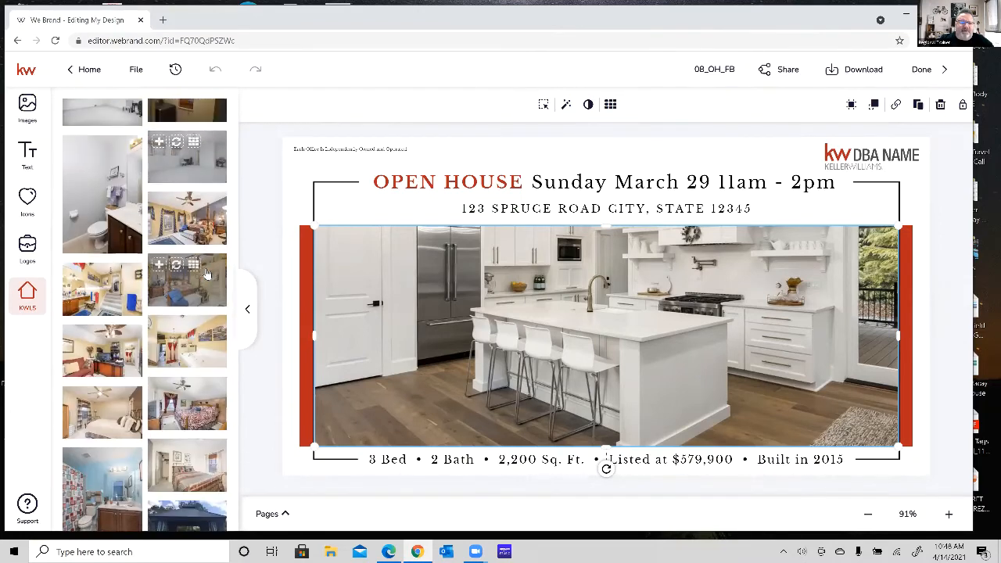
scroll(207, 273, down, 4)
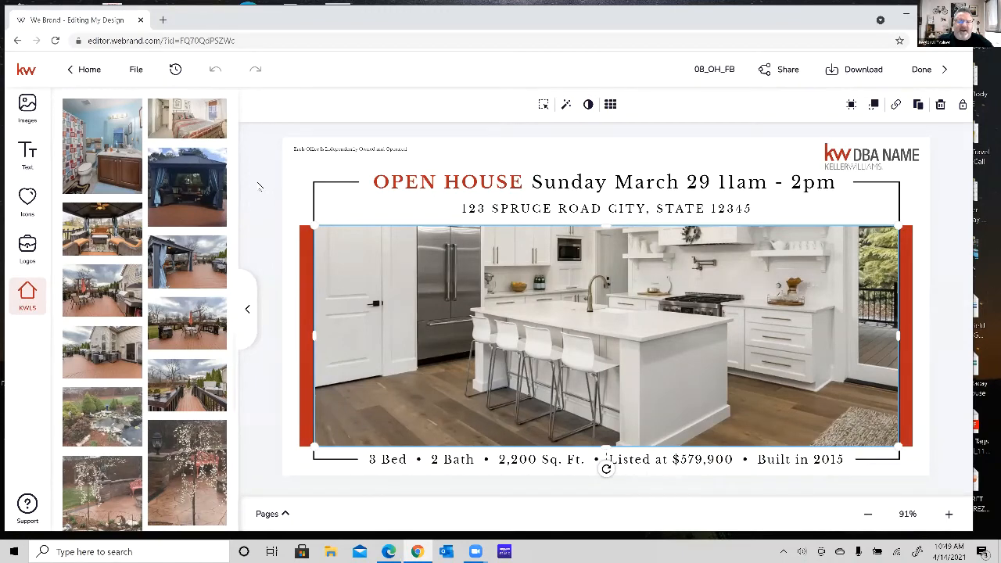
scroll(195, 315, down, 3)
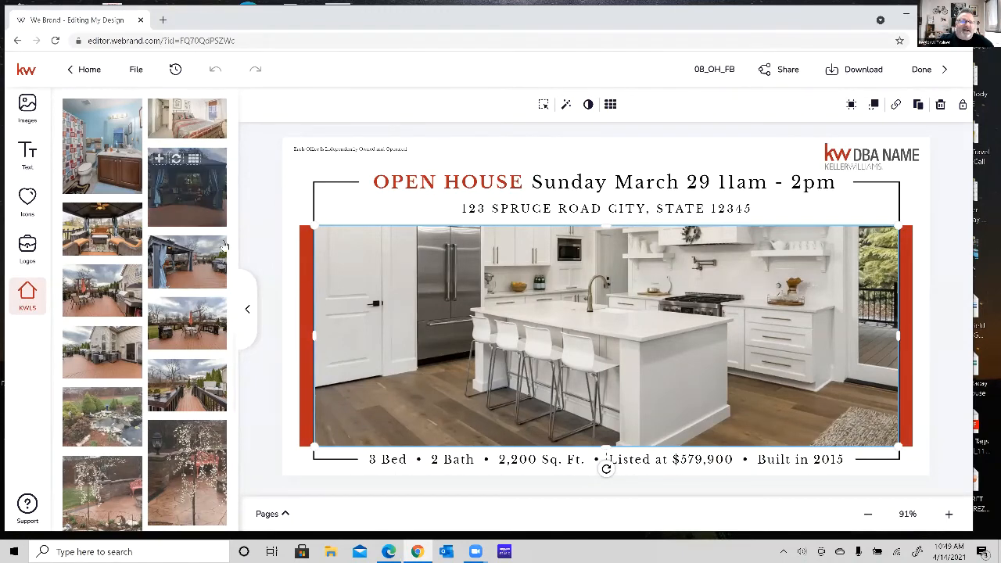
scroll(195, 315, down, 10)
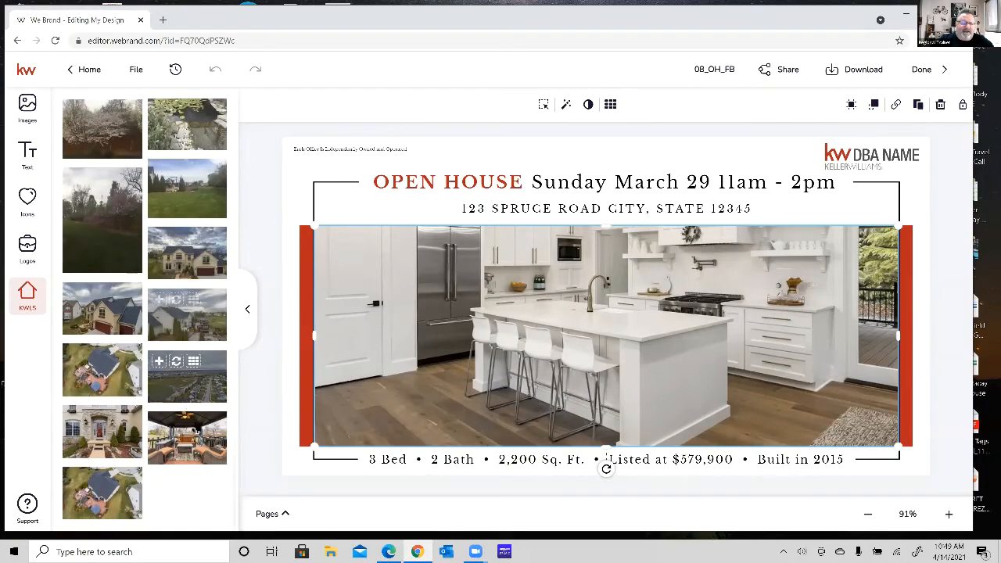
click(600, 267)
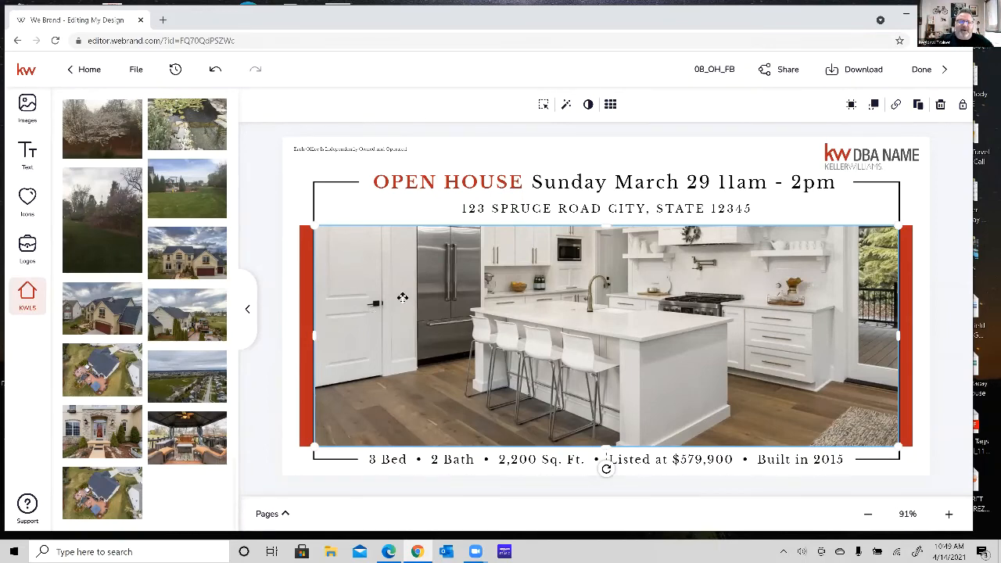
mouse_move(176, 431)
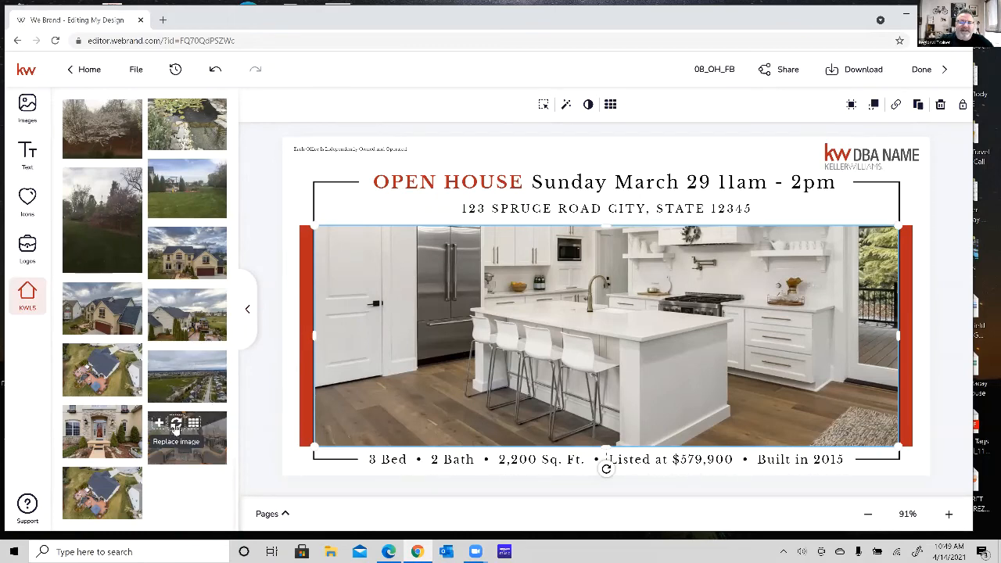
click(175, 427)
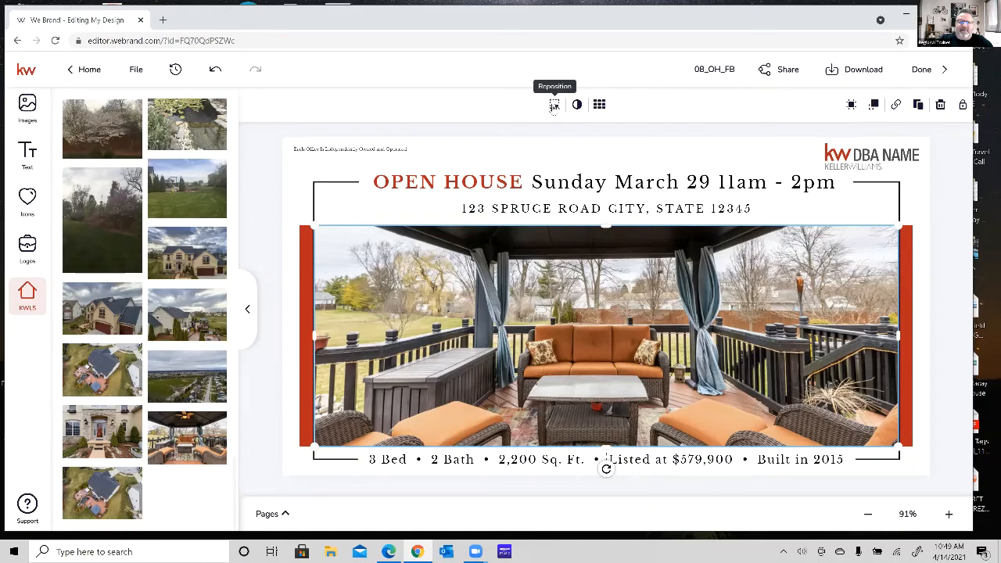
Reposition the deck photo upward within its frame so more of the seating and rug shows, and apply it.
click(555, 106)
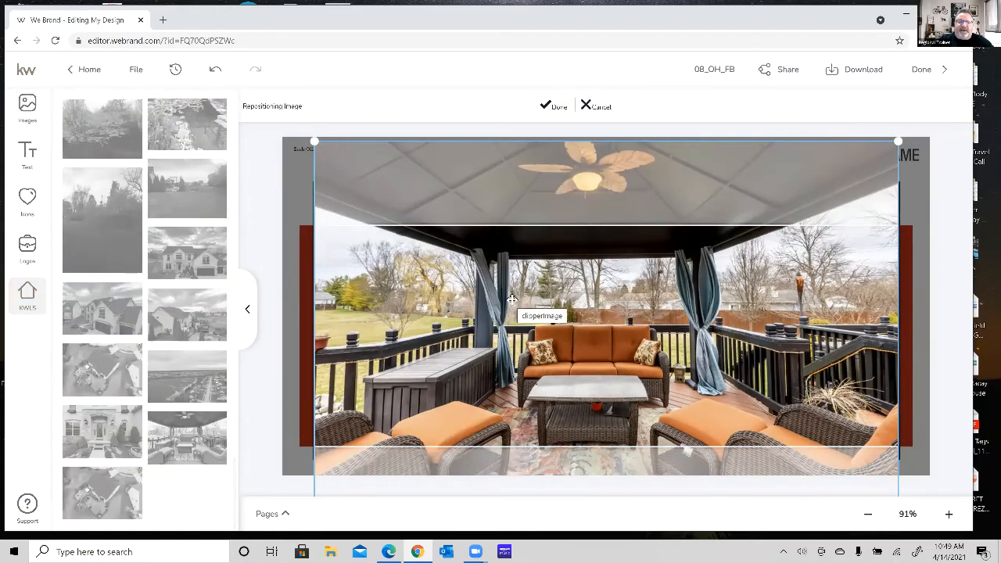
drag(512, 299, 515, 268)
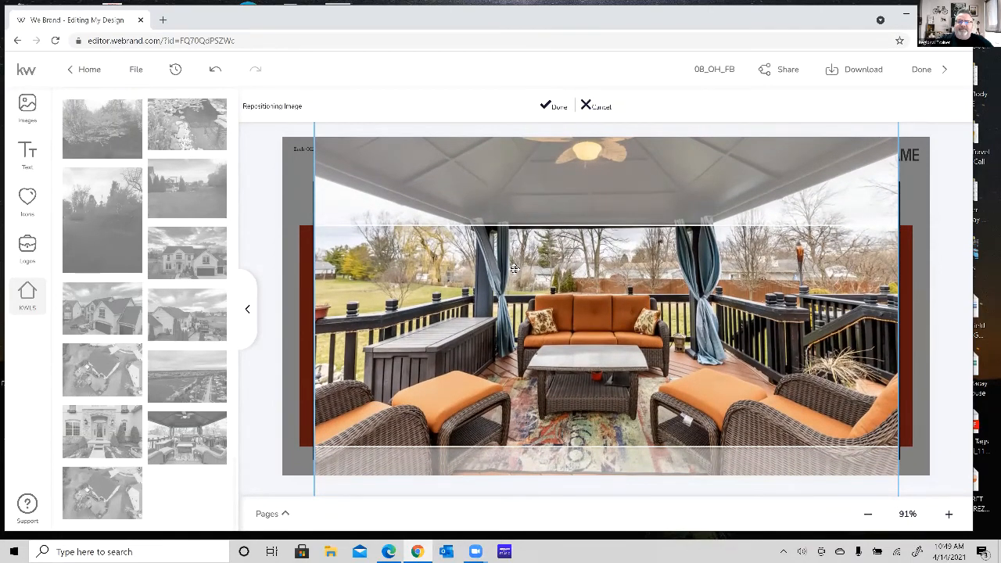
click(553, 105)
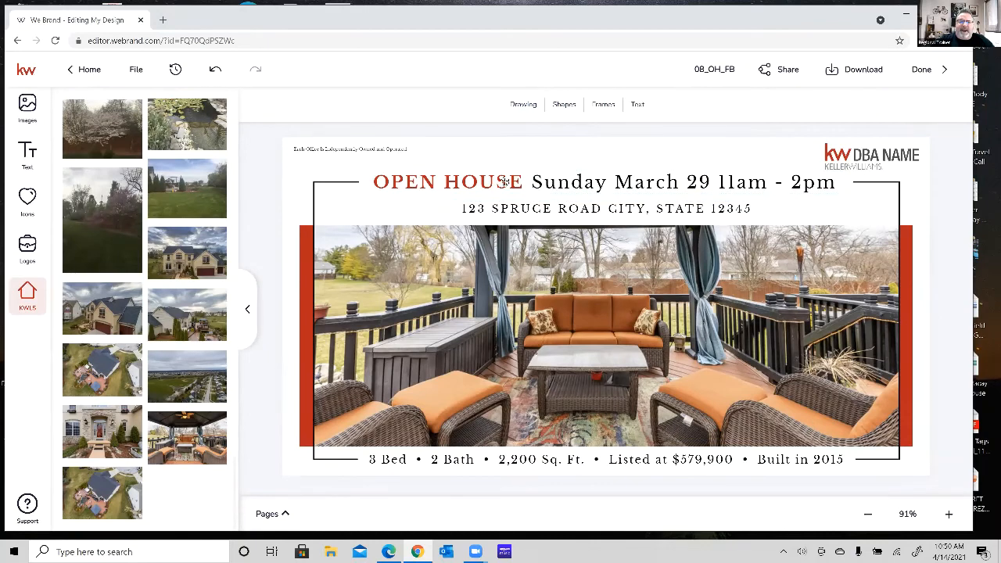
Open the Open House date line in the Typewriter text editor and change the weekday to Saturday.
click(574, 181)
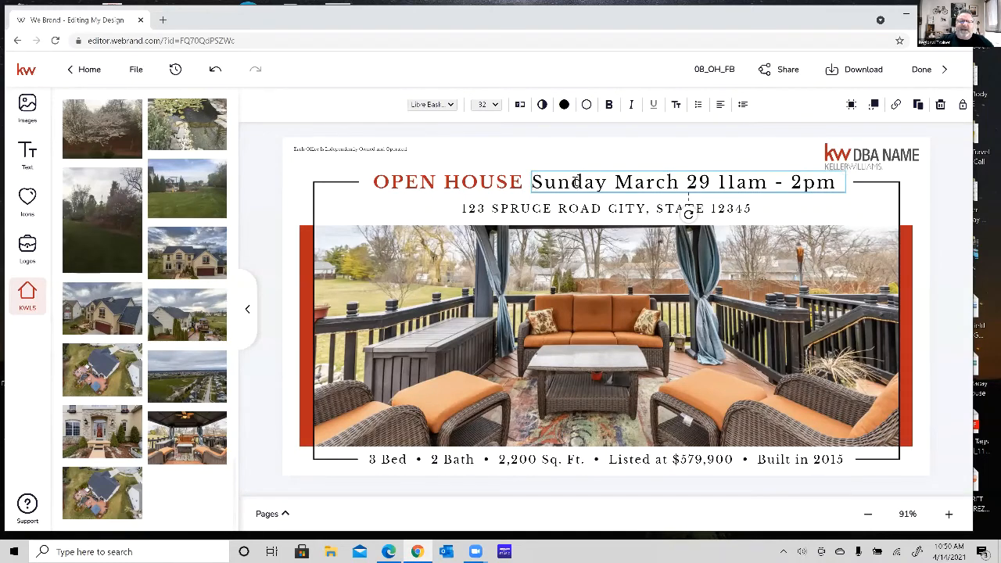
double_click(574, 182)
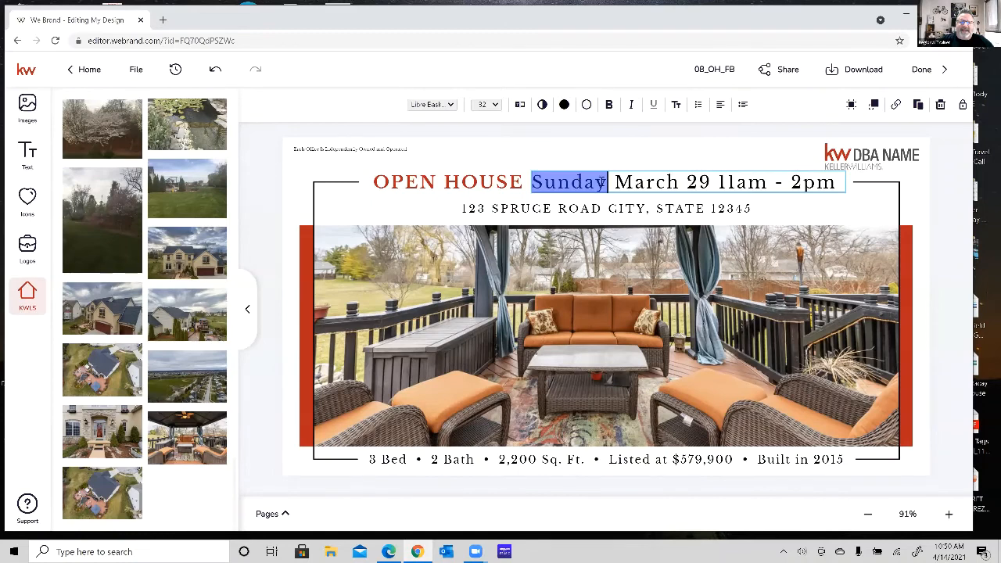
click(573, 210)
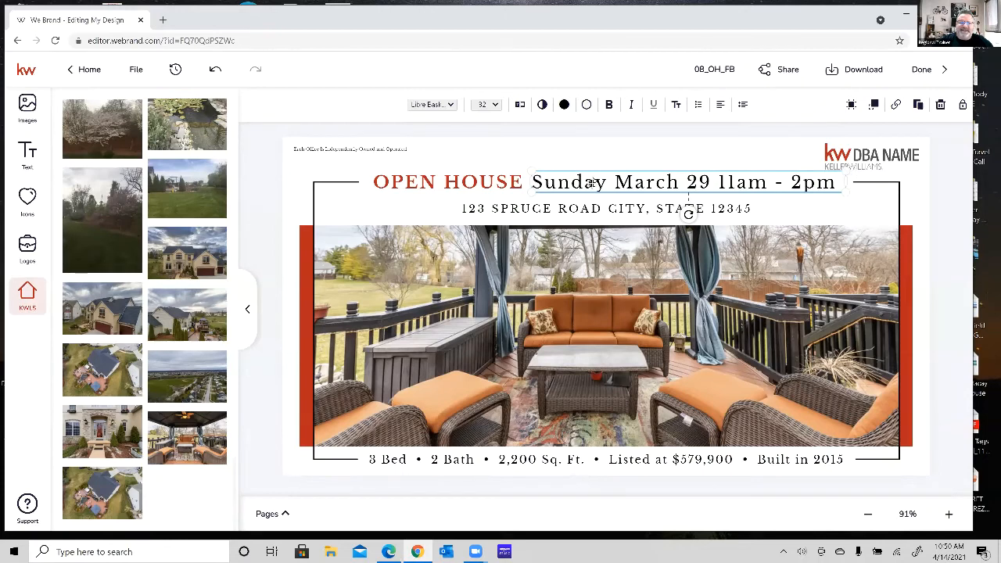
click(520, 105)
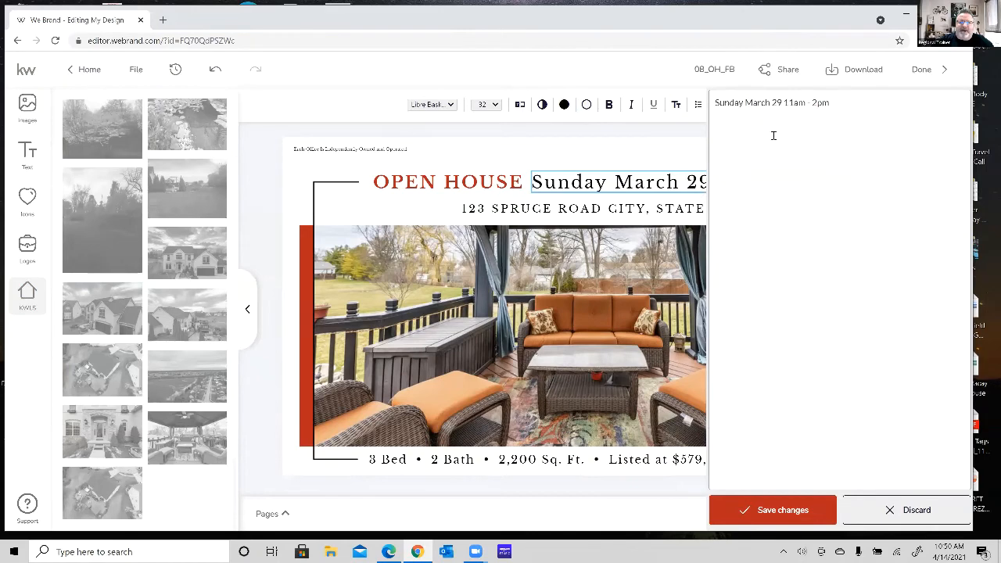
double_click(739, 102)
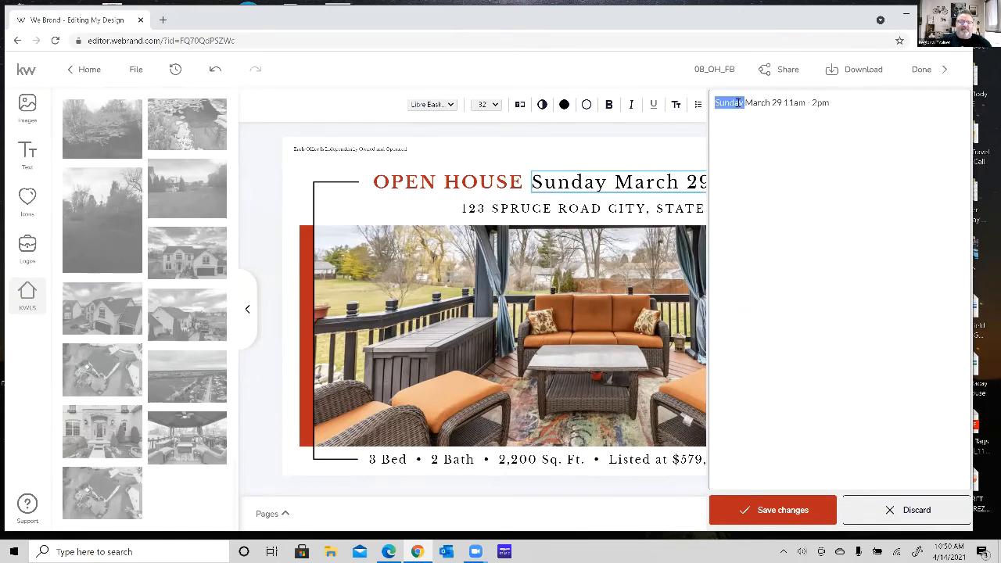
text(Satru)
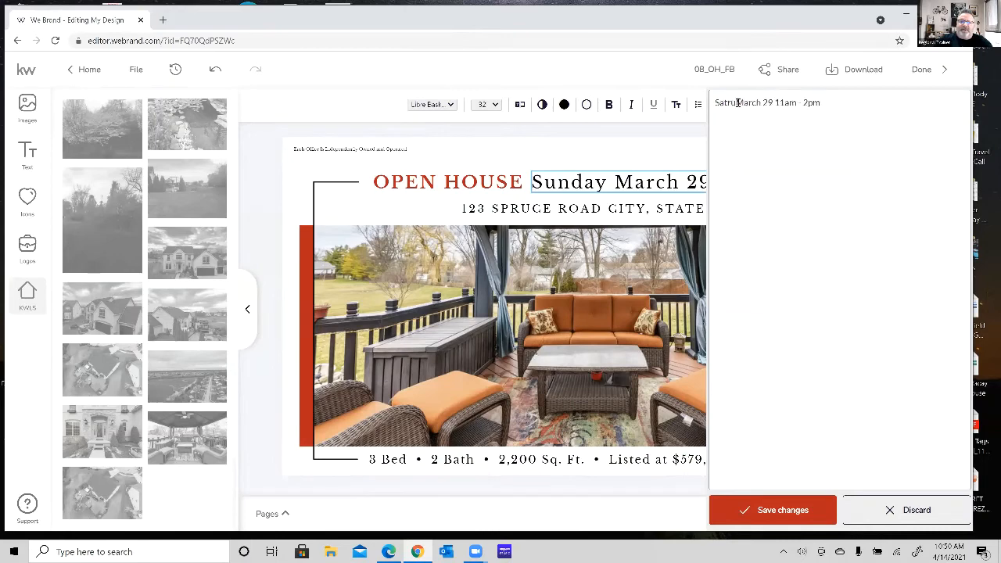
text(r)
key(BackSpace)
key(BackSpace)
key(BackSpace)
key(BackSpace)
text(r)
key(BackSpace)
text(tu)
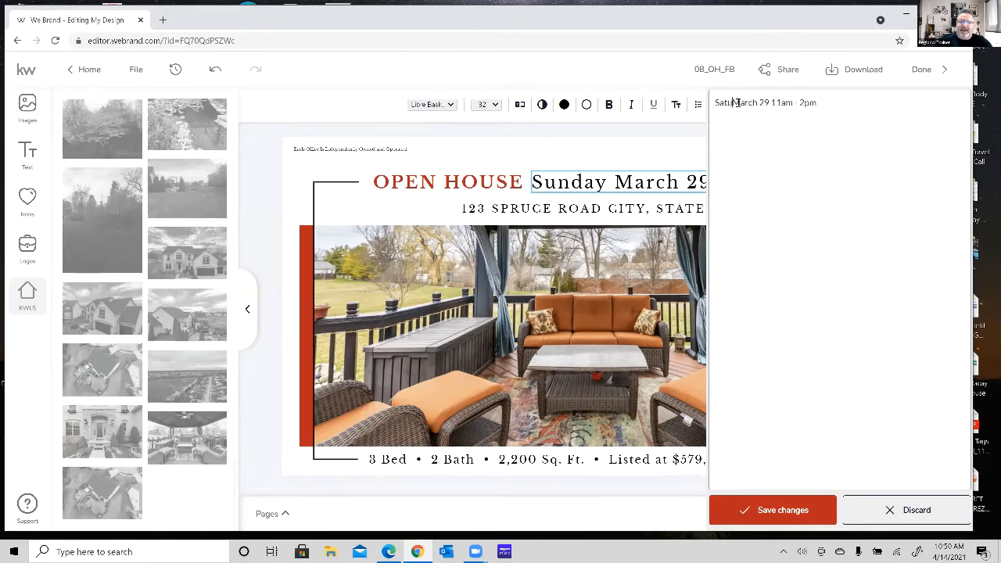
text(rday)
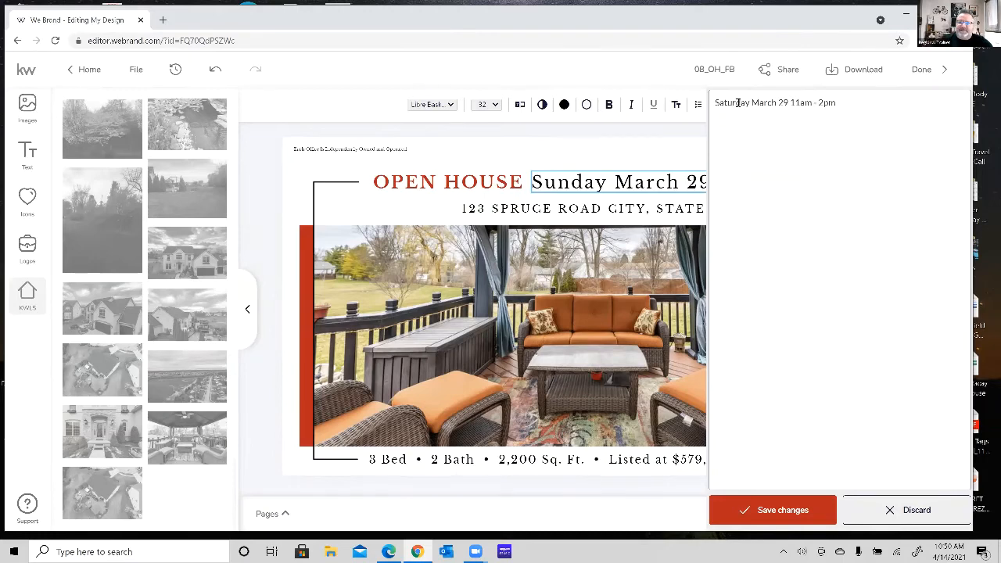
Change the month and day in the Open House date line to April 17.
key(shift+Right)
key(shift+Right)
key(shift+Right)
key(shift+Right)
key(shift+Right)
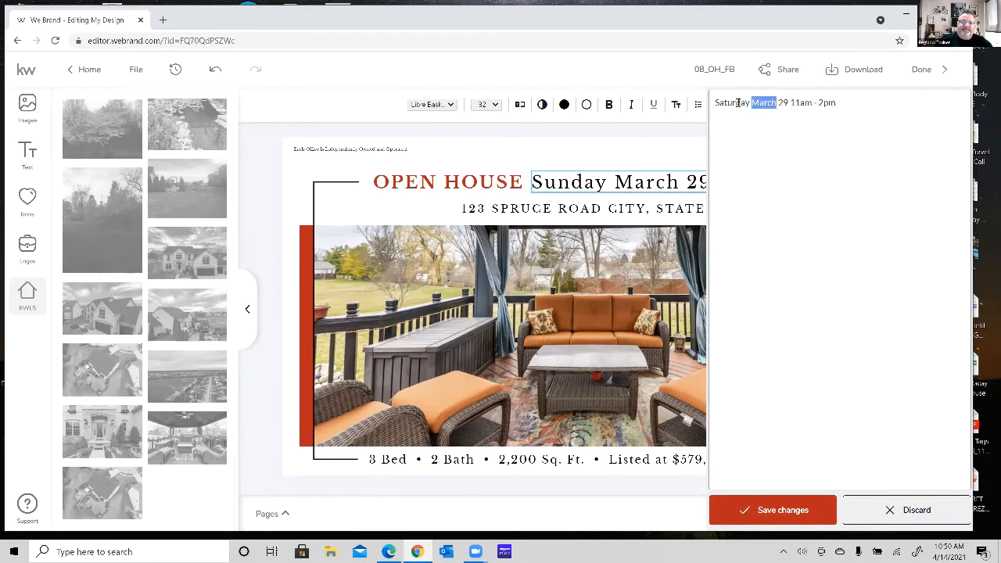
text(April)
key(BackSpace)
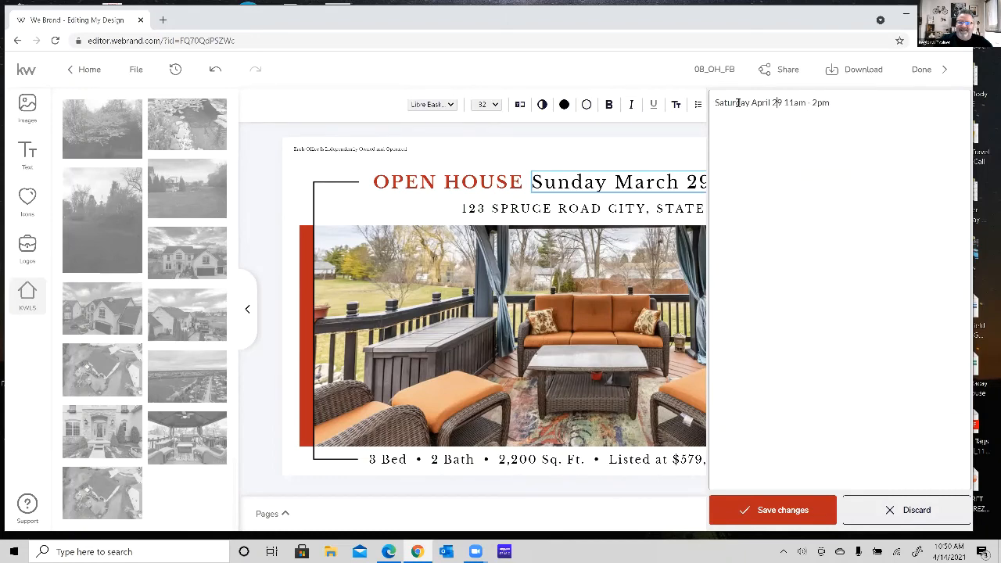
key(shift+Right)
key(shift+Right)
text(17)
Set the open house end time to 4pm and save the edited date line to the design.
key(BackSpace)
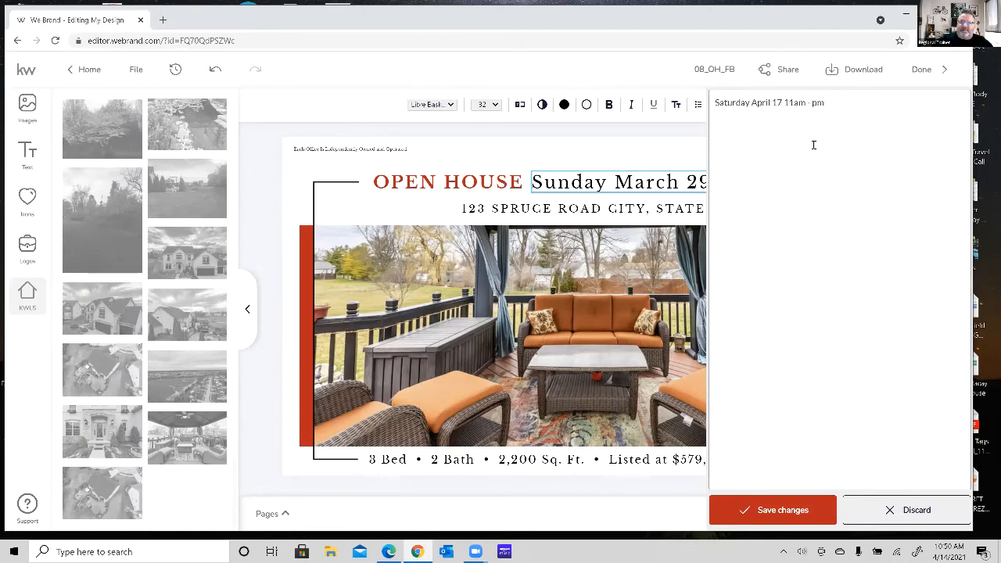
text(4)
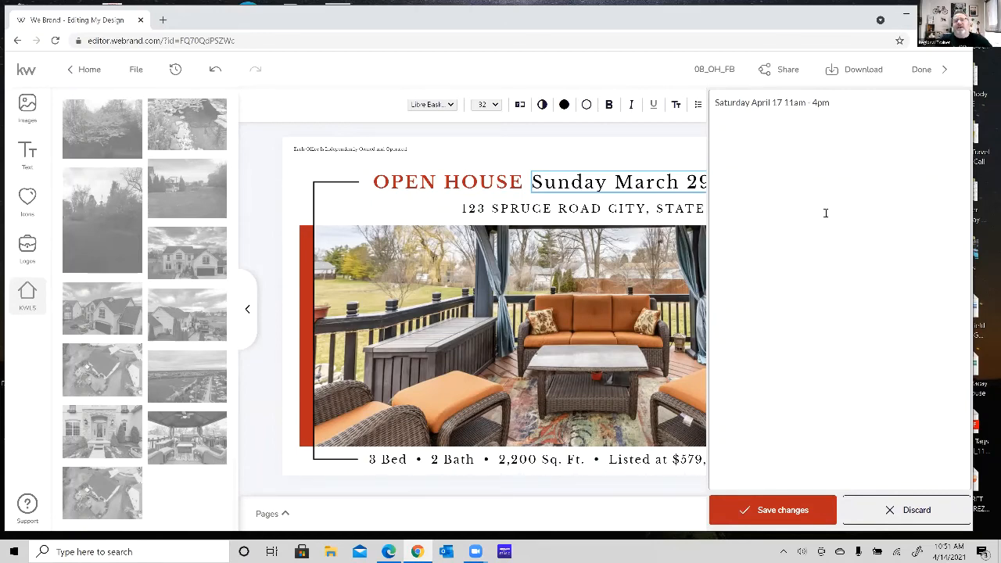
click(769, 510)
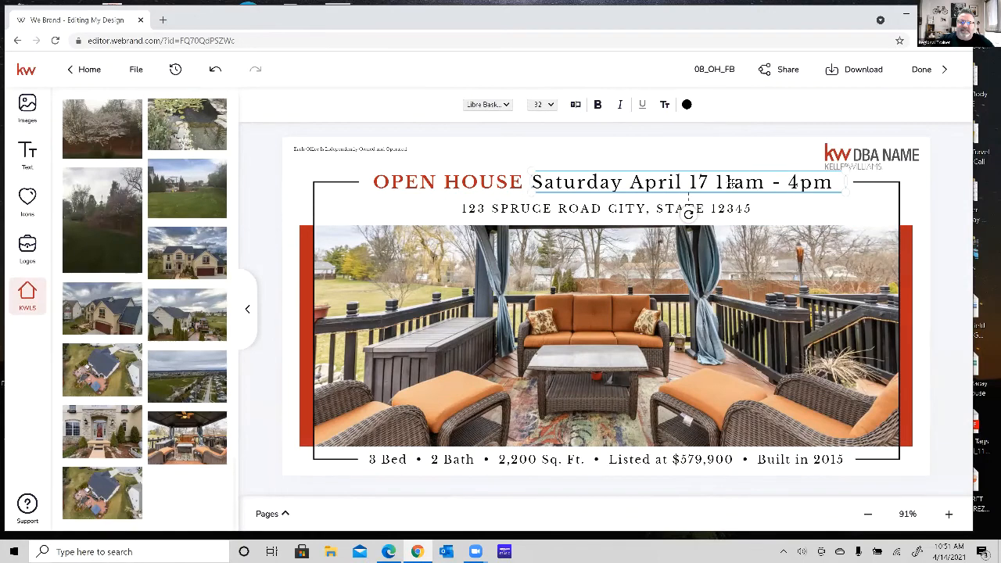
Select the design's placeholder address line and the bed and bath facts line, and return to the start of the listing information.
click(511, 210)
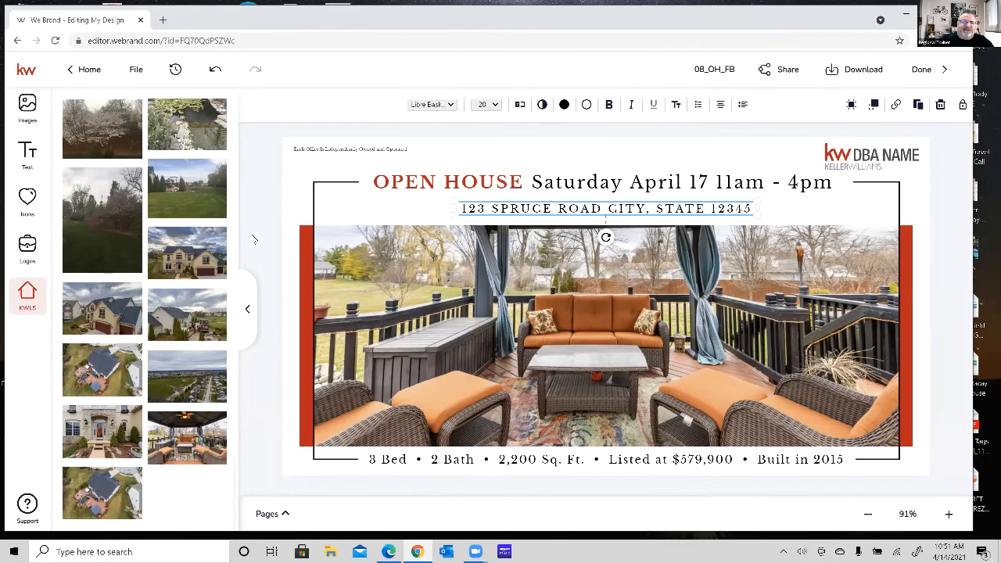
scroll(166, 231, up, 5)
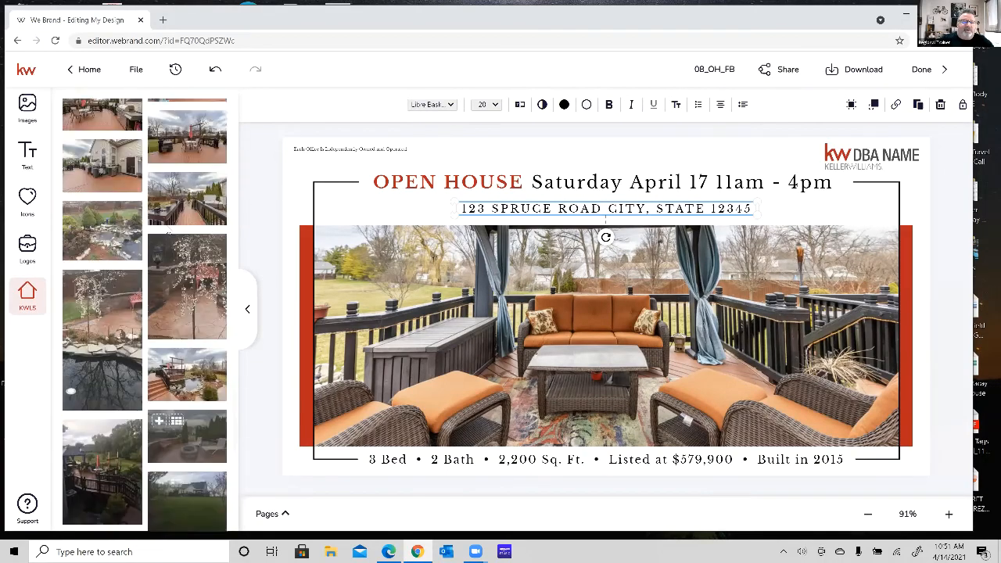
scroll(166, 230, up, 10)
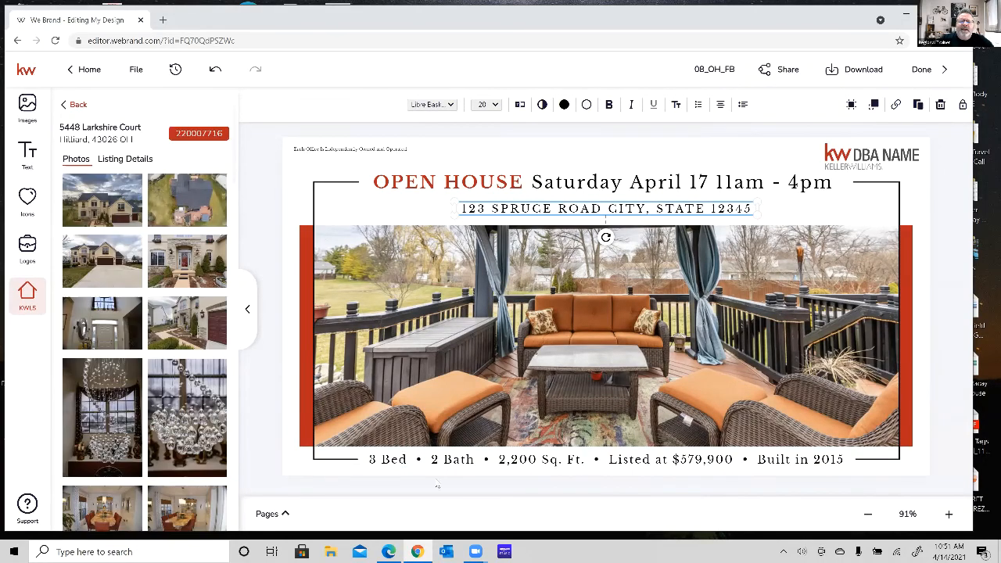
click(400, 459)
click(378, 460)
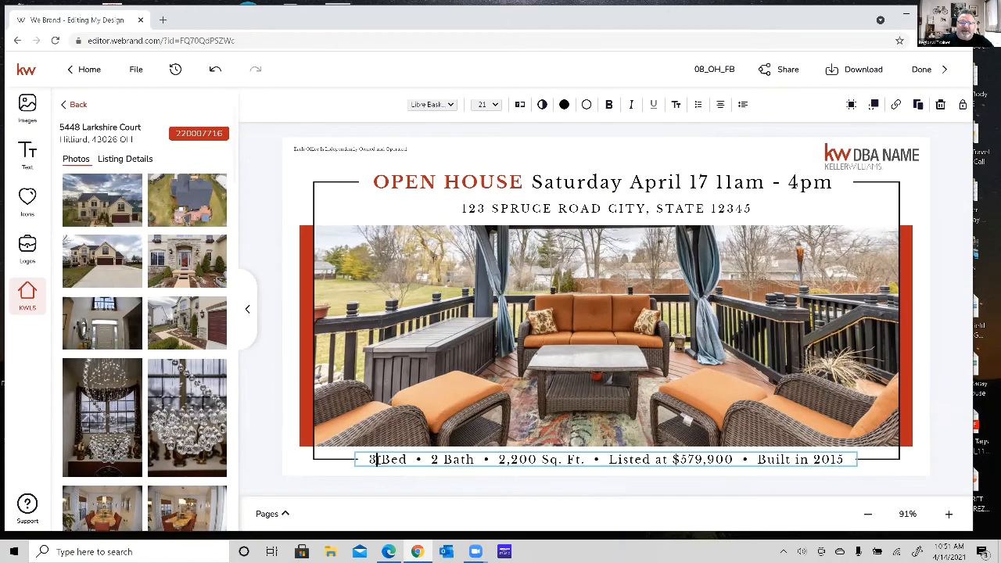
key(Escape)
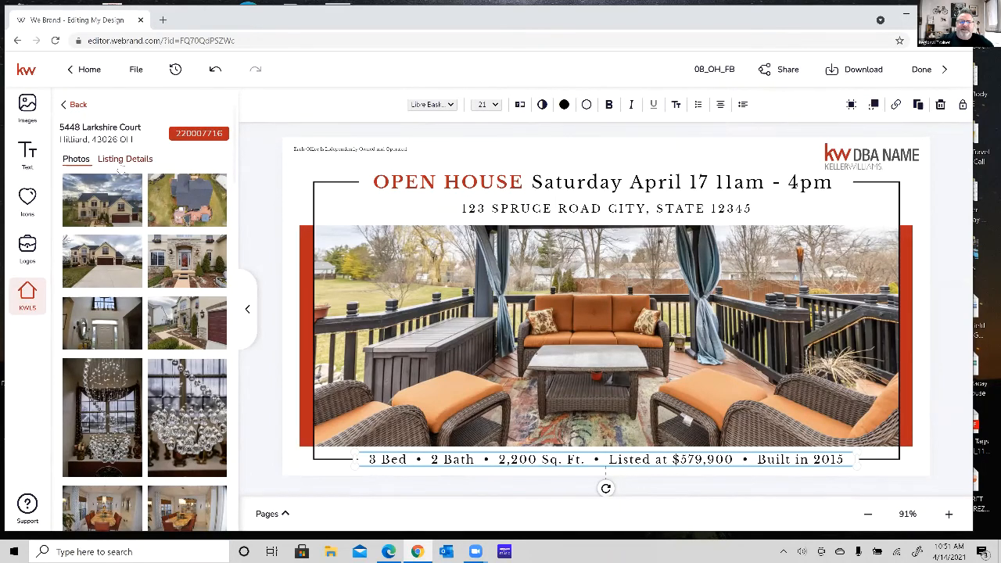
Review the listing's details for year built, living area, bedrooms and bathrooms, and view the property facts line in the Typewriter text editor.
click(121, 160)
scroll(168, 331, down, 3)
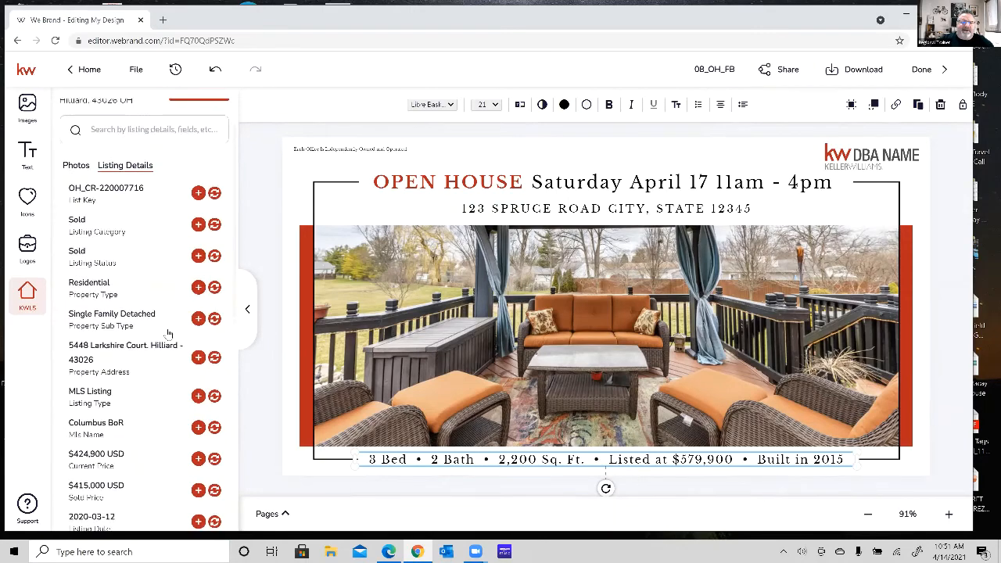
scroll(169, 336, down, 10)
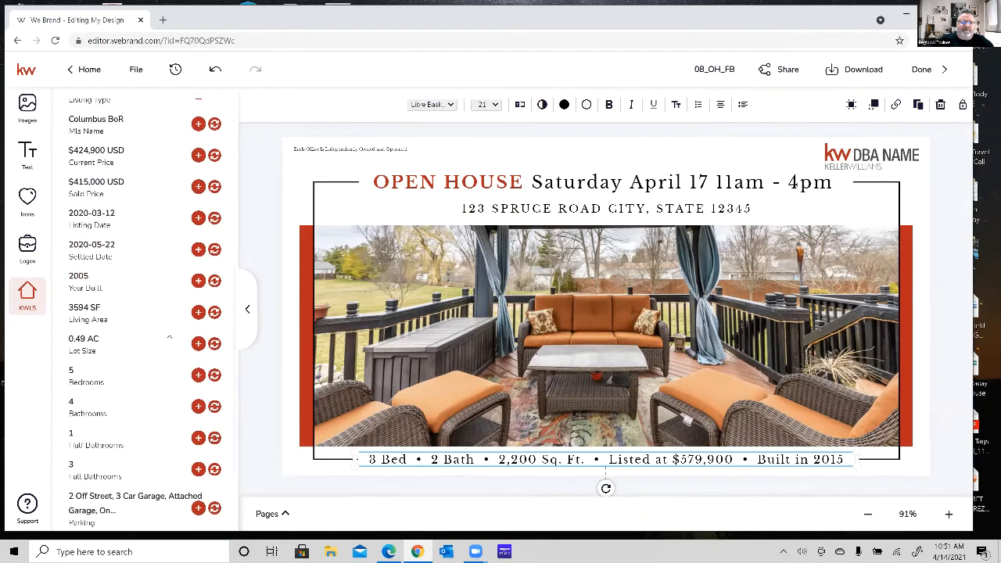
scroll(167, 333, up, 1)
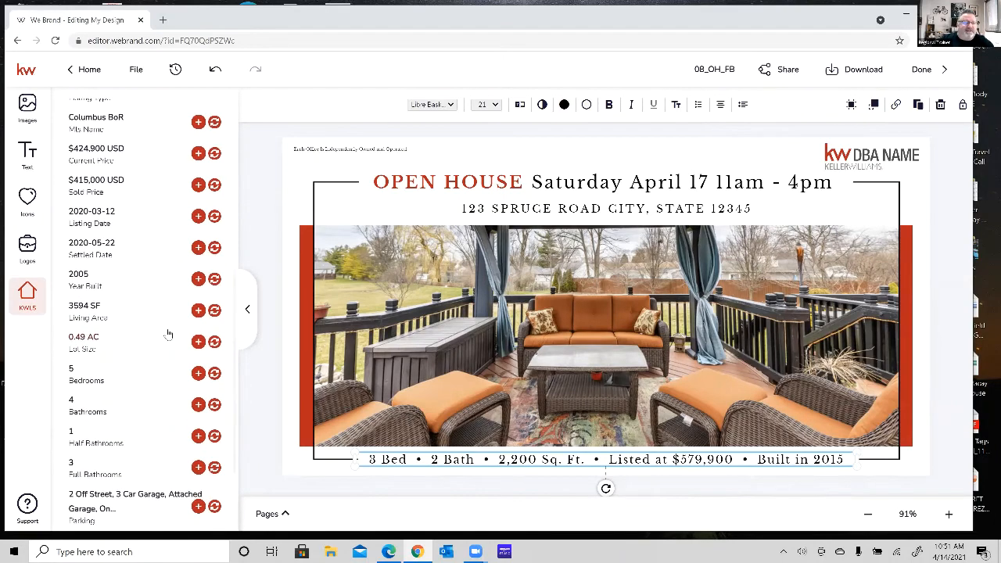
scroll(168, 334, down, 5)
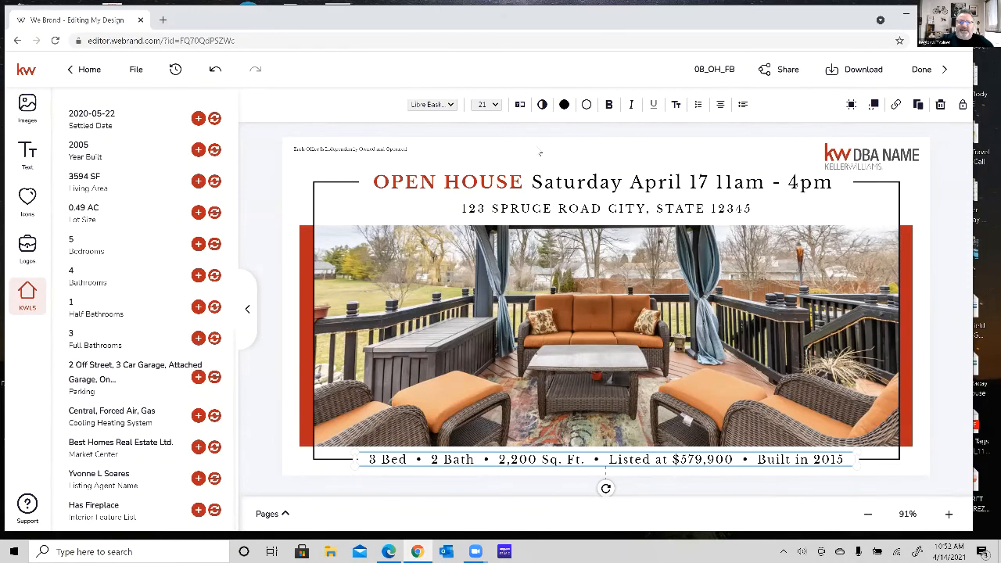
click(520, 108)
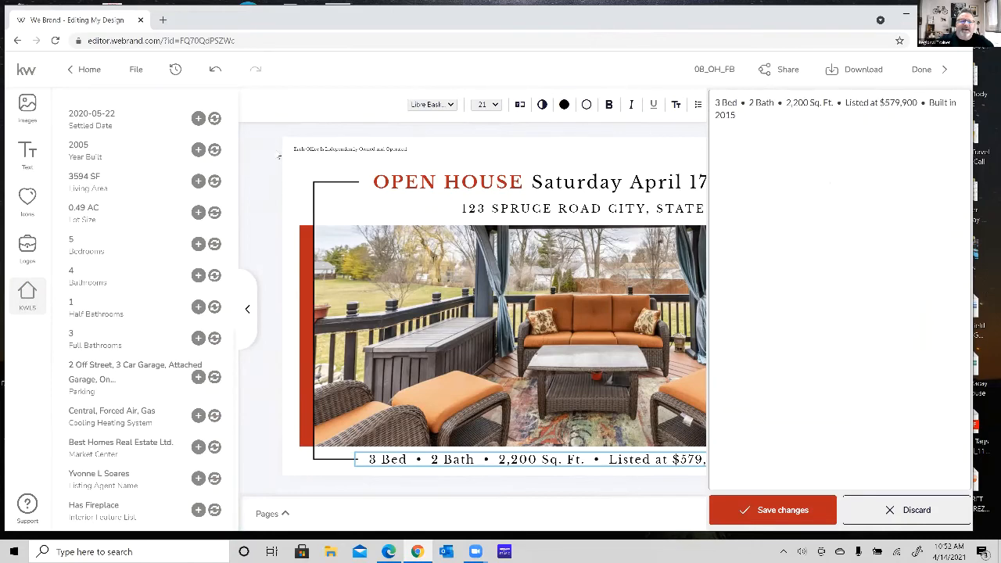
click(832, 523)
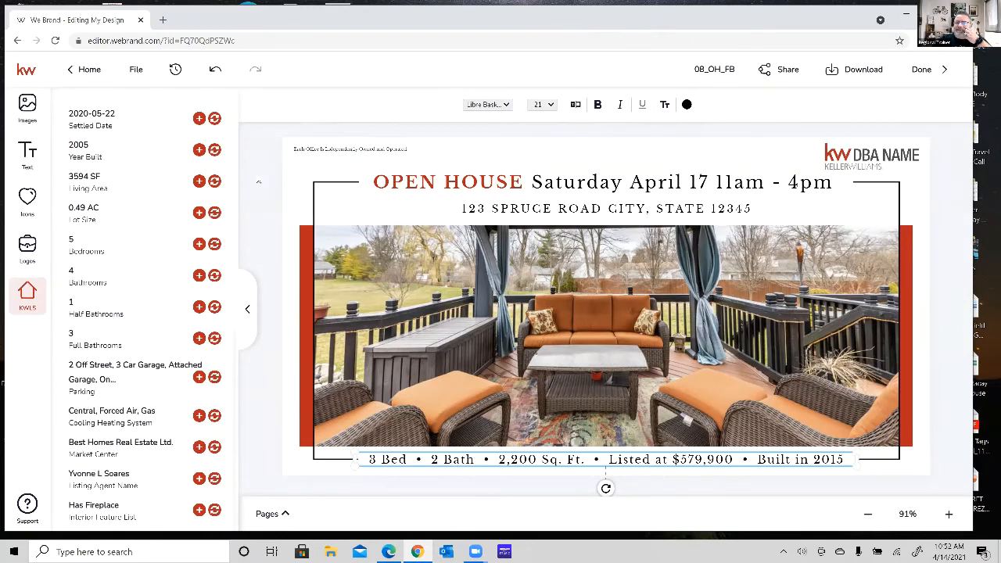
Rename the design with the listing's street address followed by "- Deck".
click(714, 71)
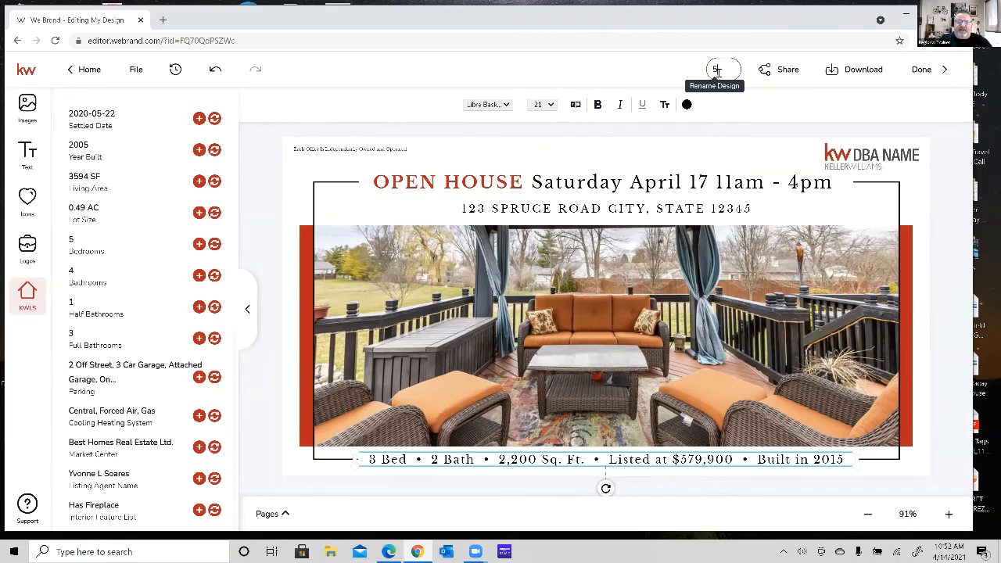
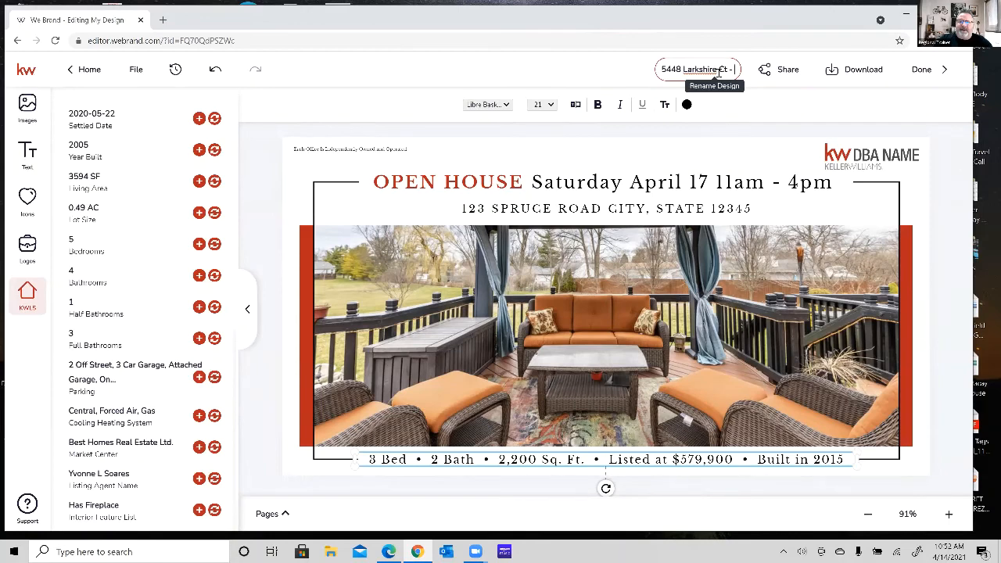
text(Deck)
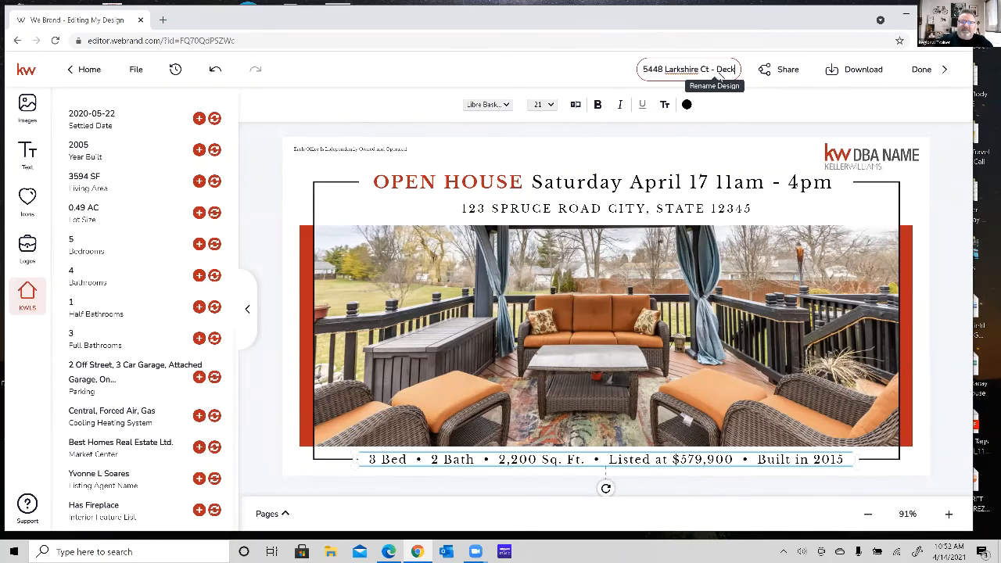
key(Return)
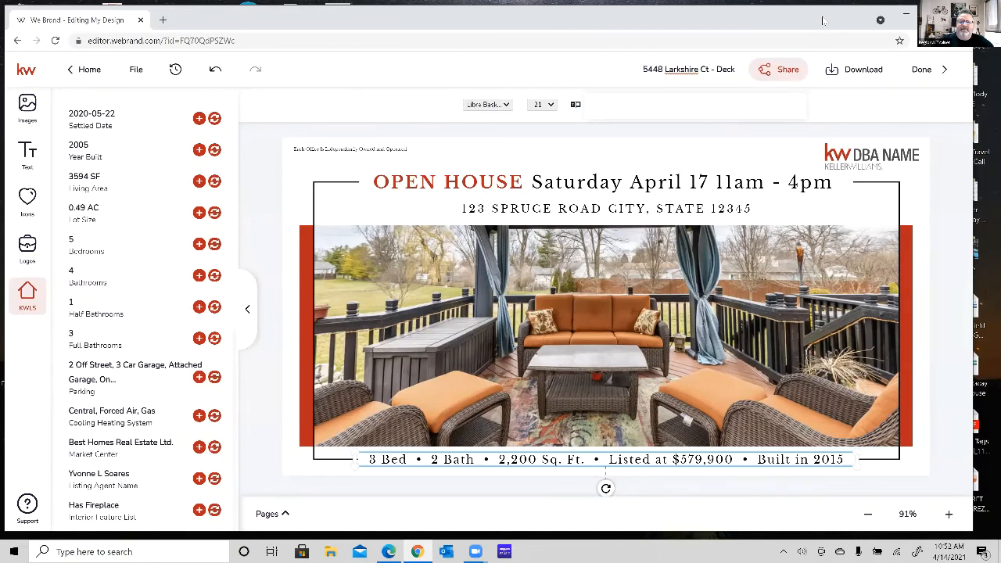
Check the design's image sharing options and download the design as a JPEG at quality 100.
click(780, 71)
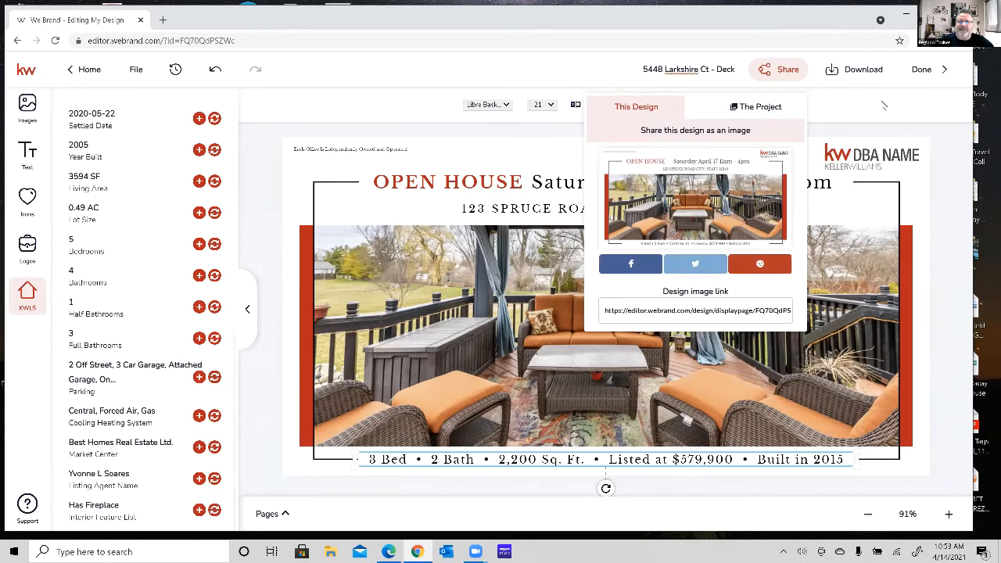
click(884, 105)
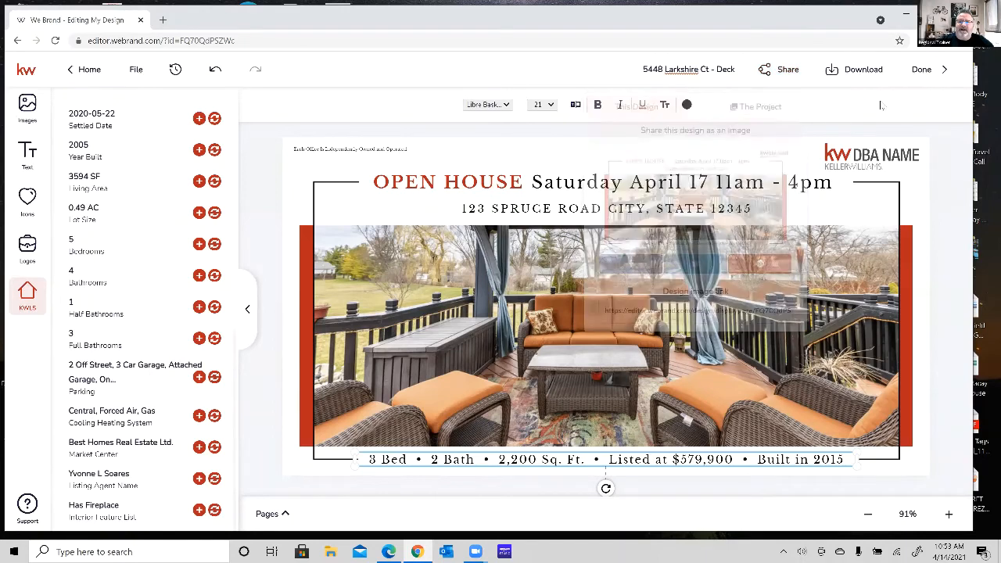
click(853, 69)
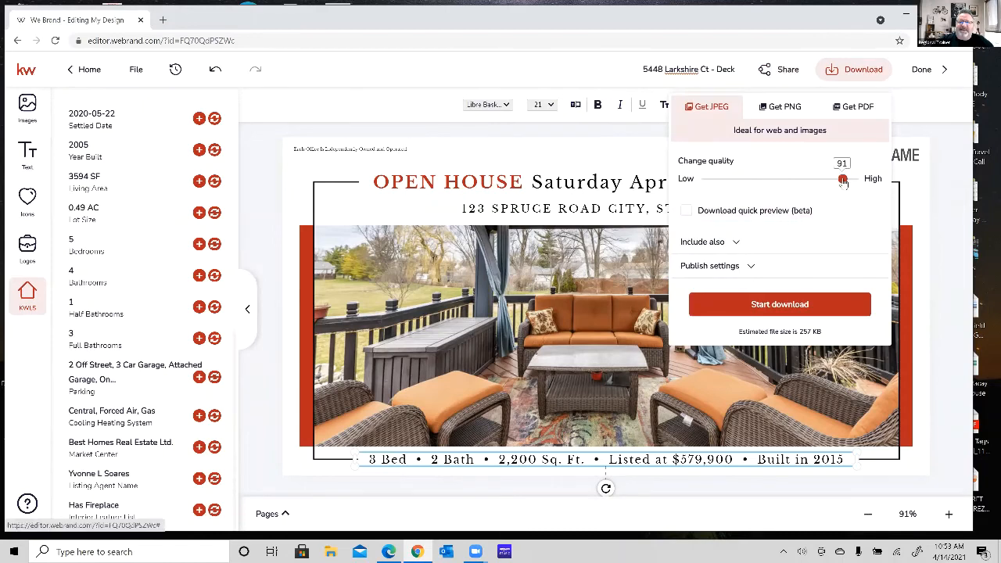
click(857, 180)
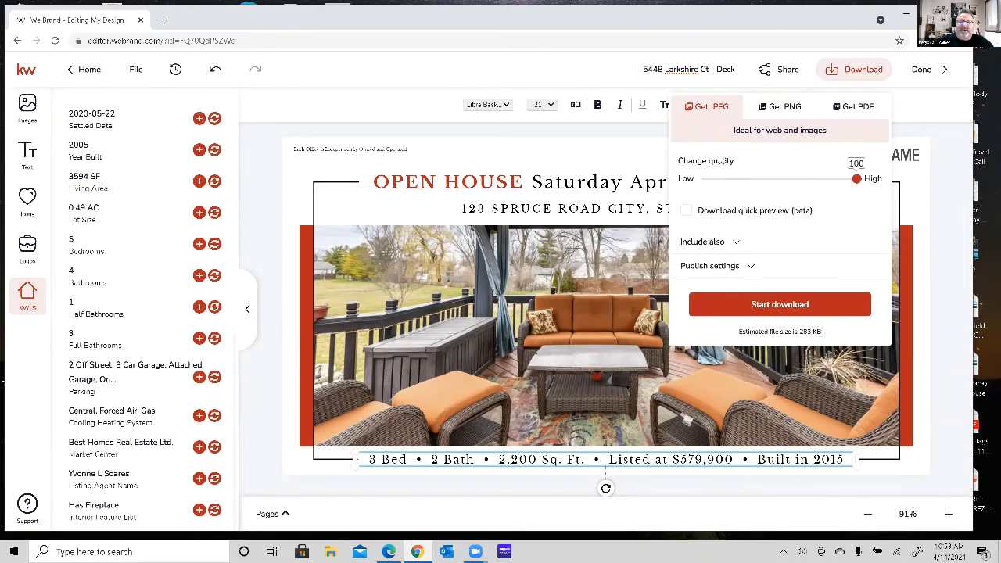
click(799, 305)
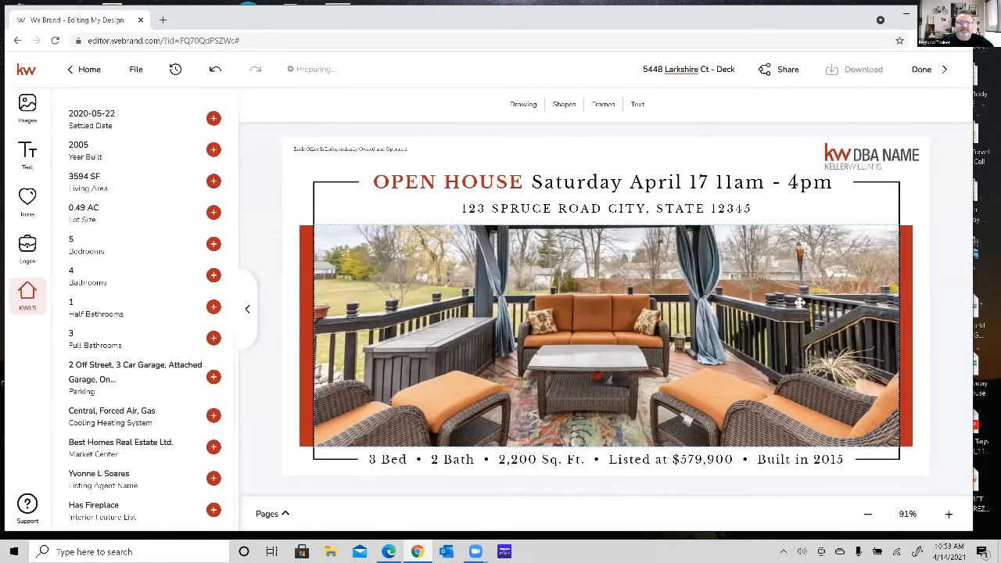
Open the downloaded JPEG to inspect the finished Open House design, and close the image viewer.
scroll(154, 244, up, 8)
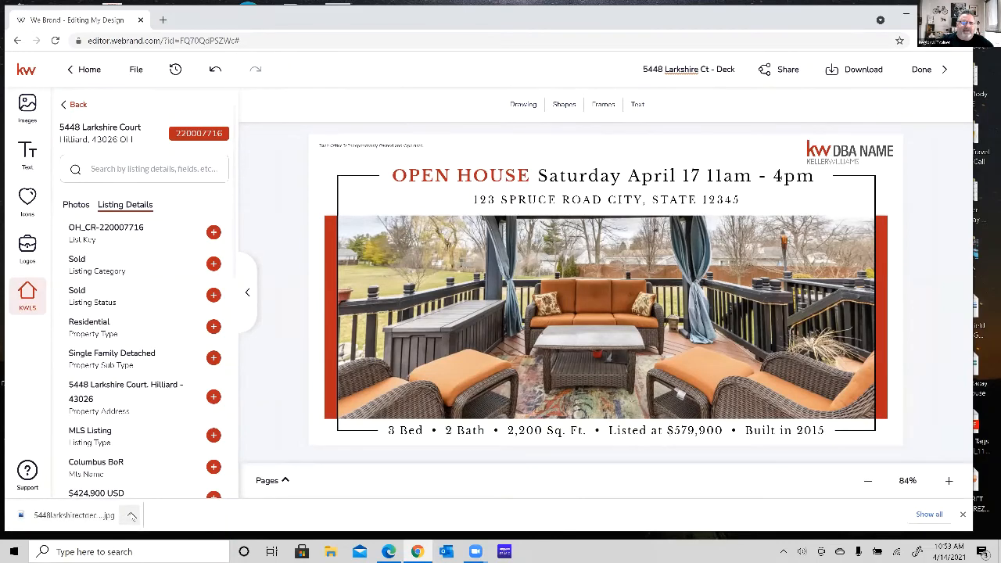
click(132, 515)
click(172, 440)
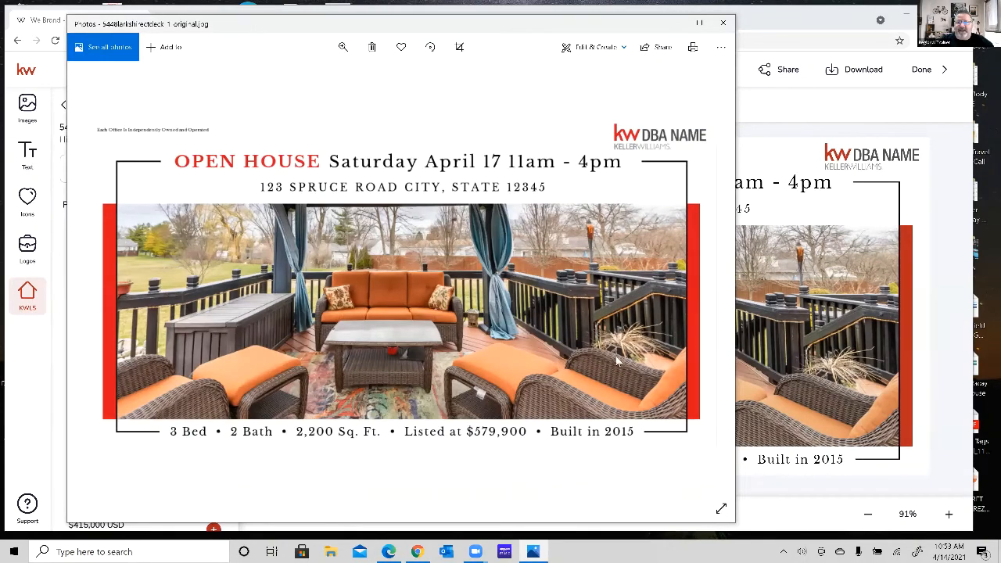
click(722, 23)
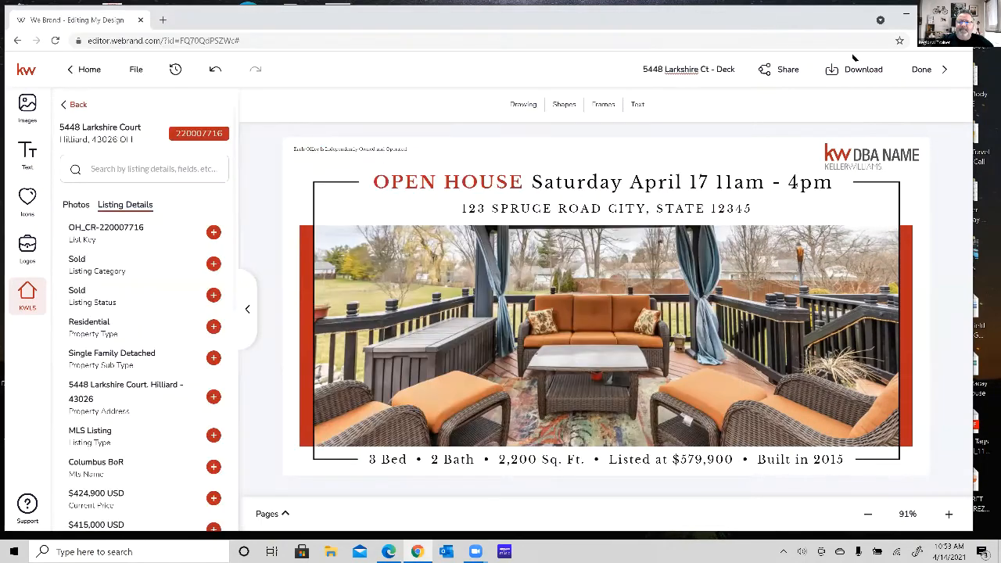
Finish editing the design and display the Social designs in My Design Templates.
click(921, 69)
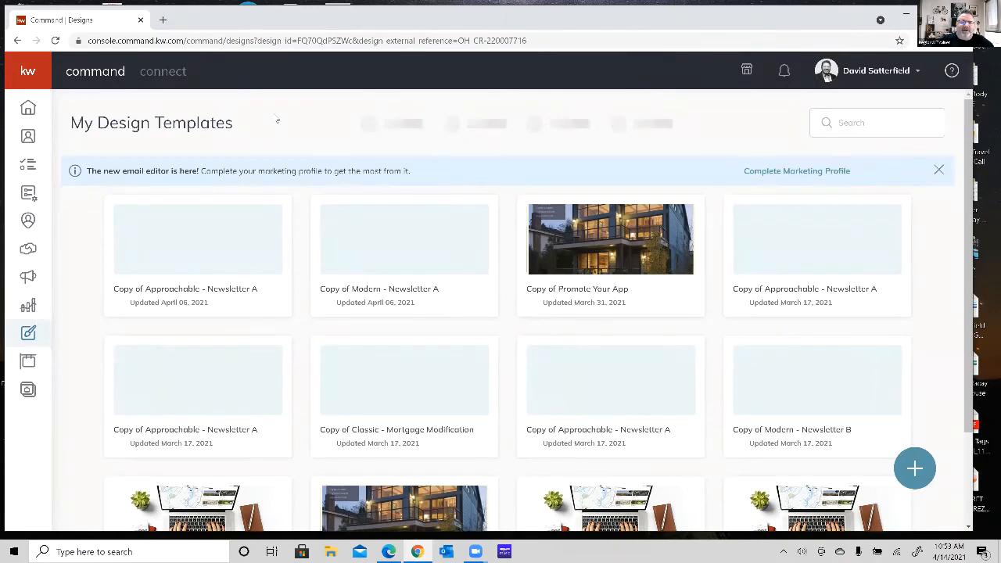
click(55, 40)
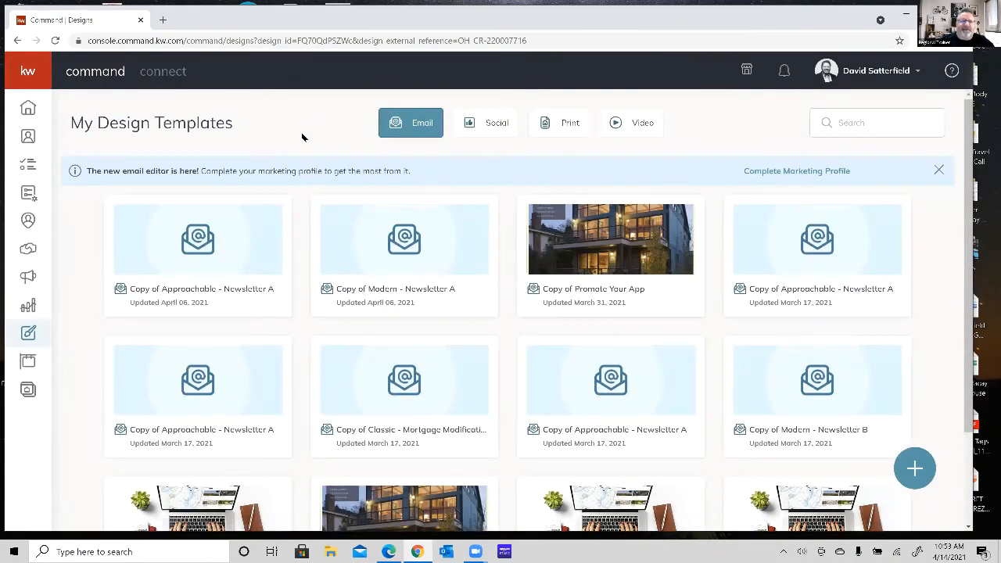
click(496, 130)
click(494, 127)
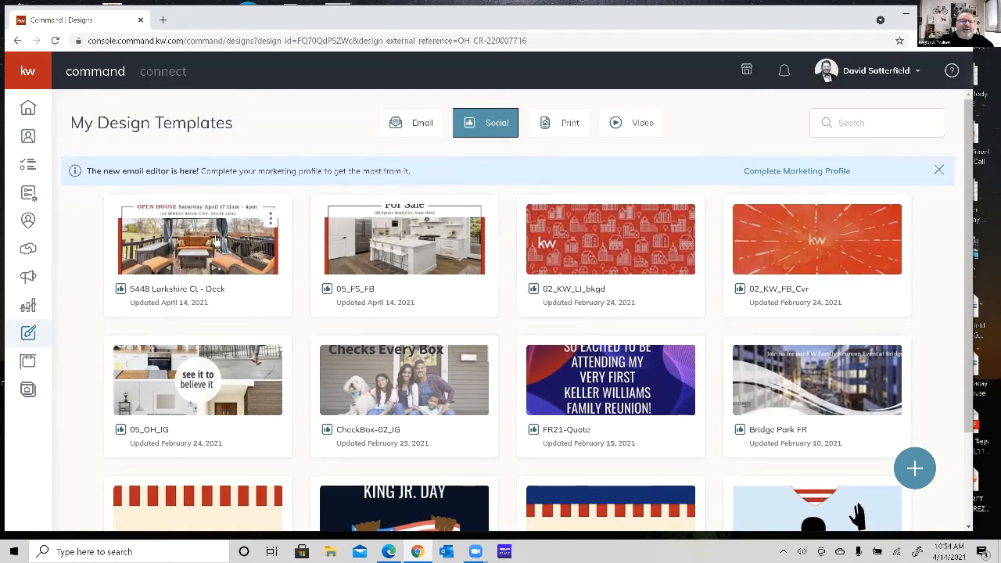
Make a copy of the Open House deck design and open the copy for editing.
click(272, 220)
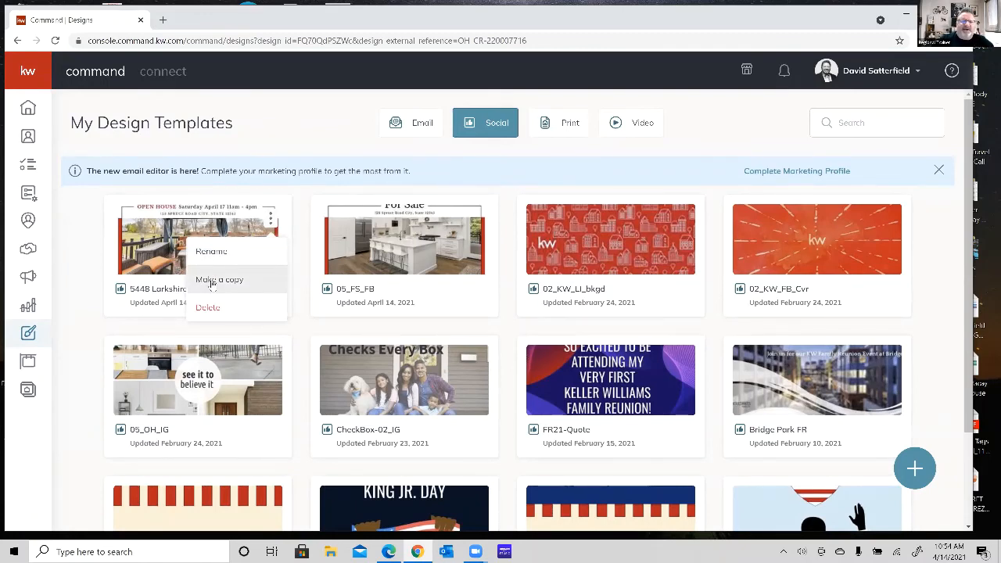
click(211, 281)
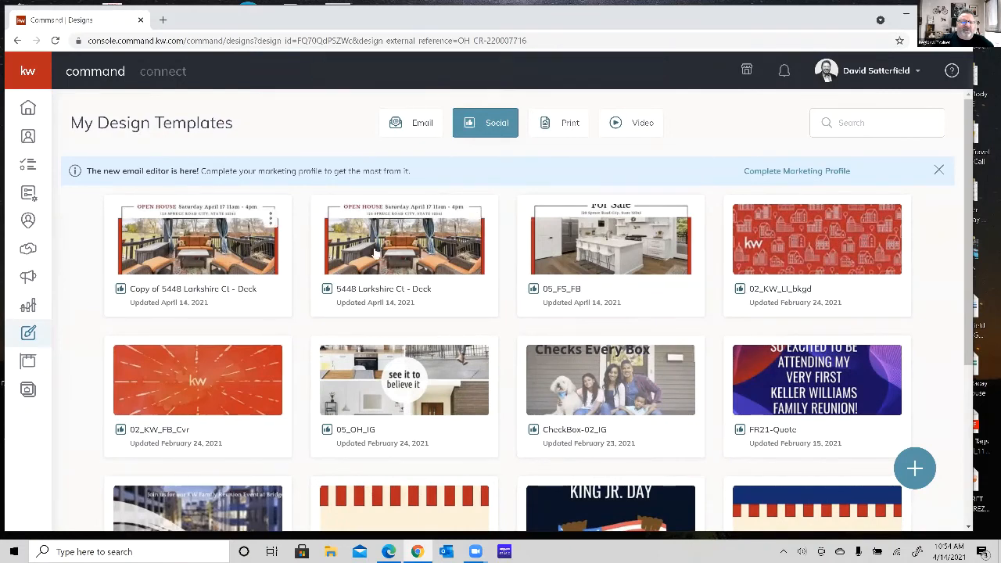
click(270, 218)
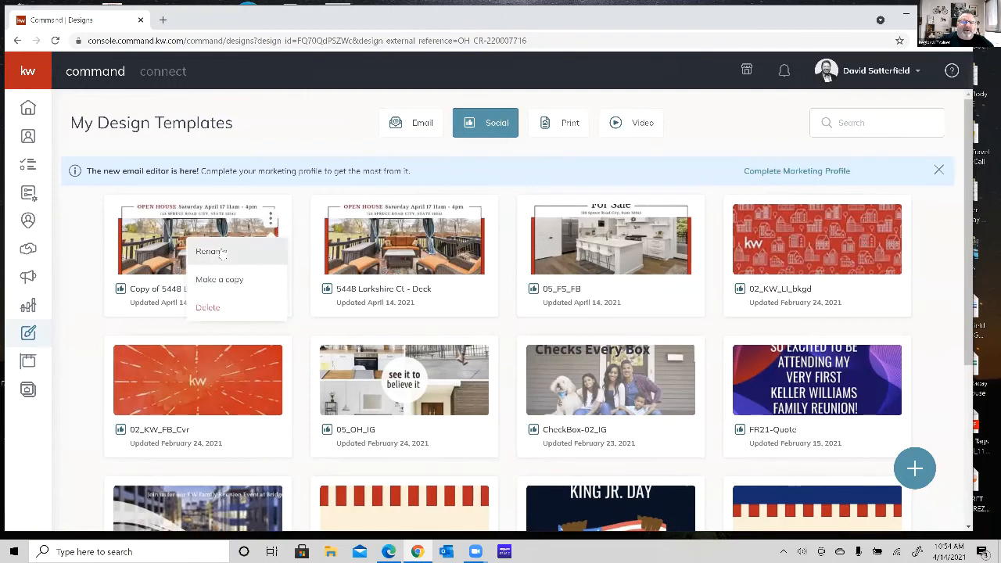
click(185, 254)
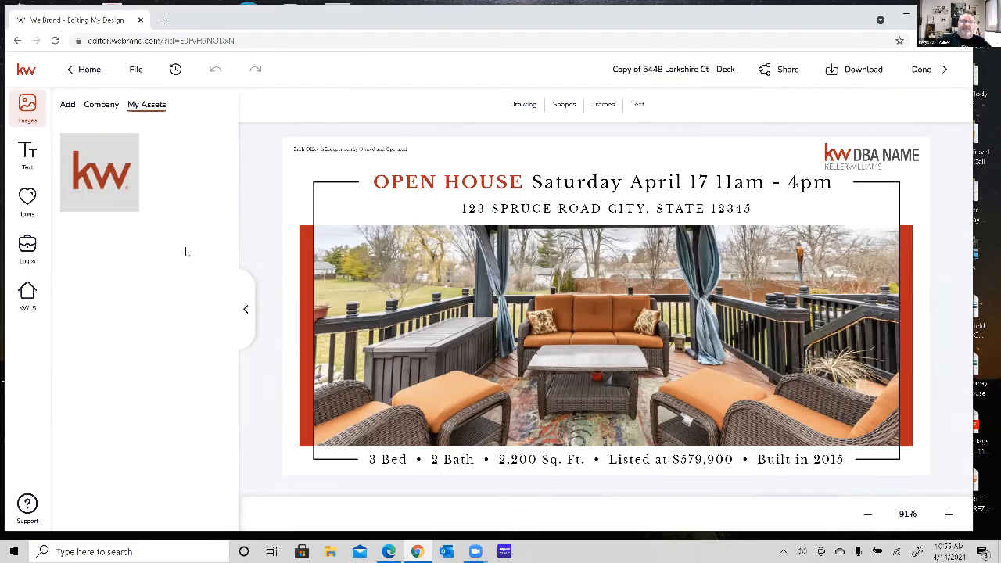
Select the copy's main photo and search the KWLS listings for the property's street address and city.
click(428, 320)
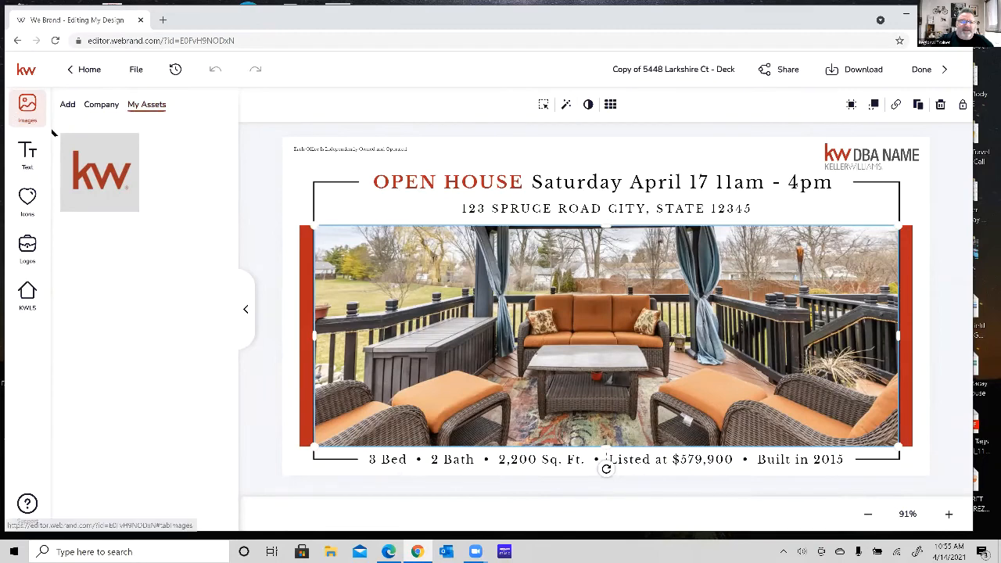
click(35, 290)
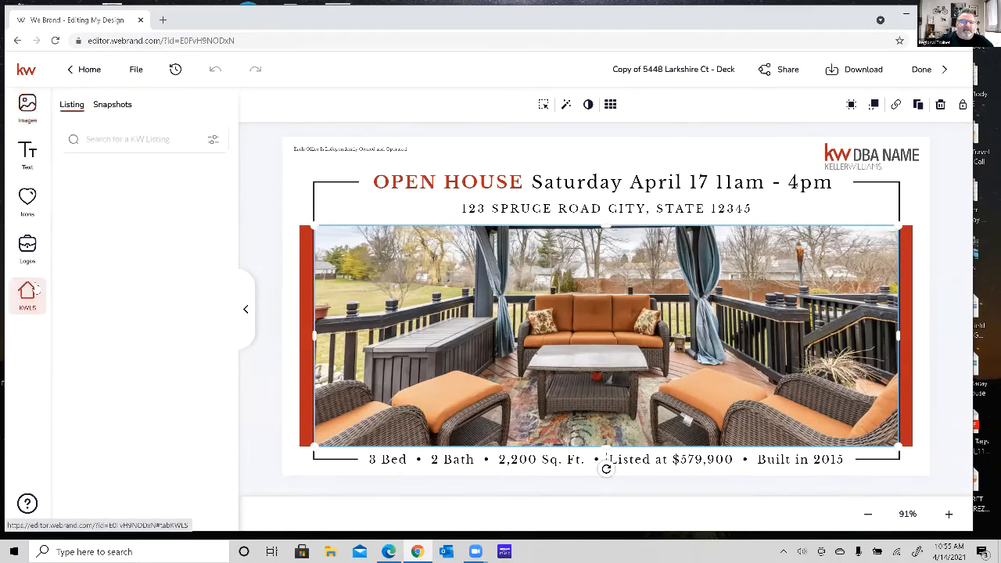
click(137, 141)
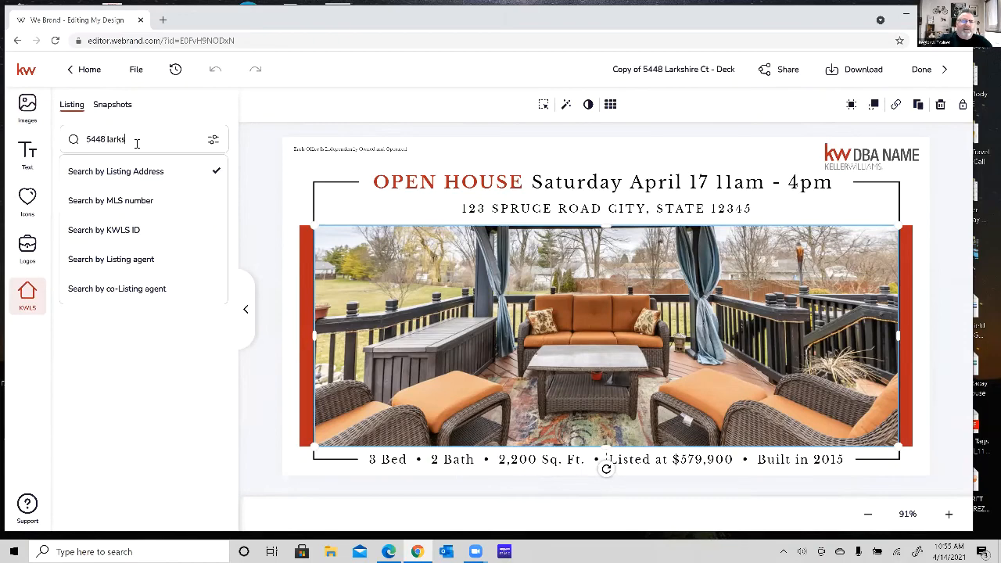
key(Return)
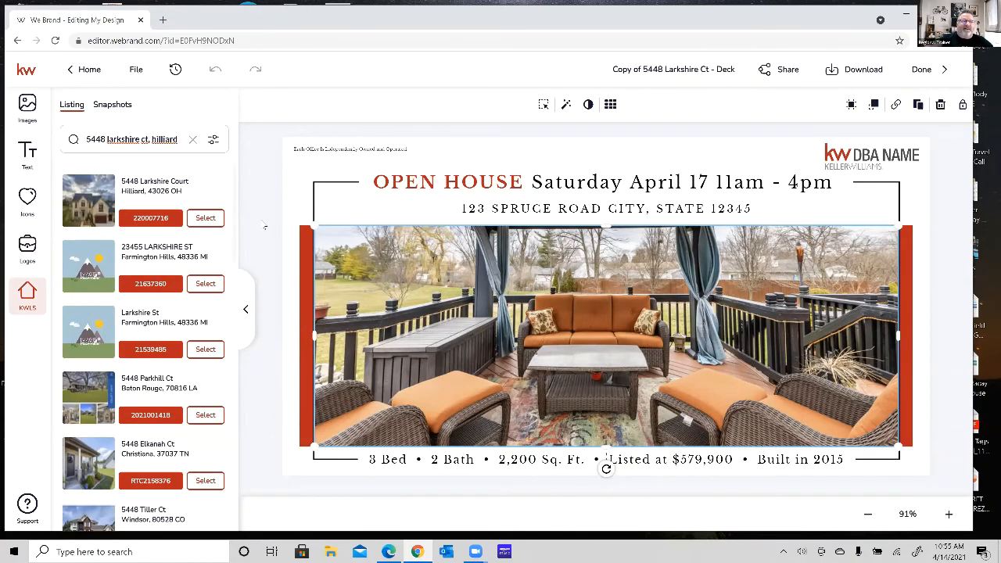
Replace the main photo with the matching listing's dining room photo and shift it slightly upward within its frame.
click(206, 217)
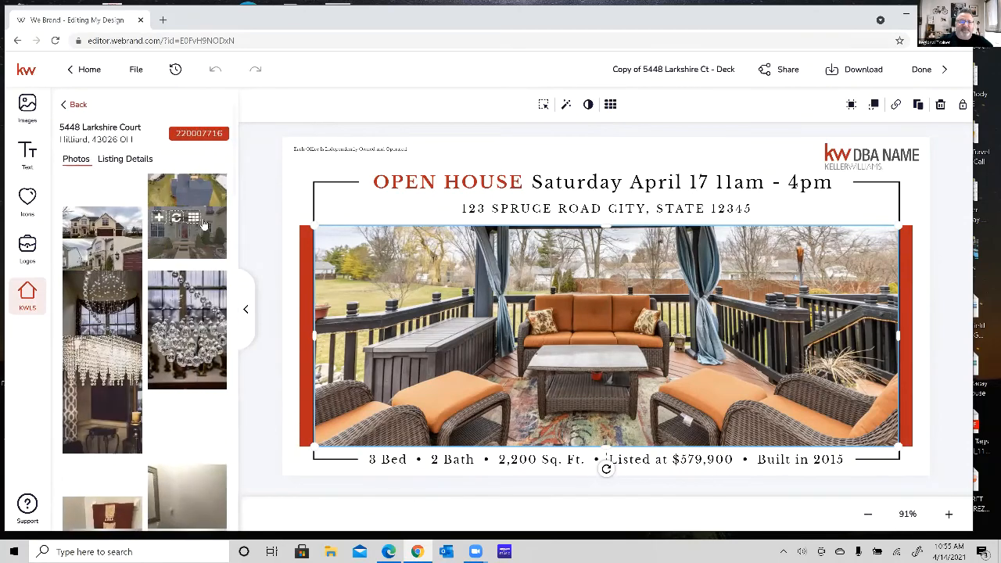
scroll(192, 391, down, 5)
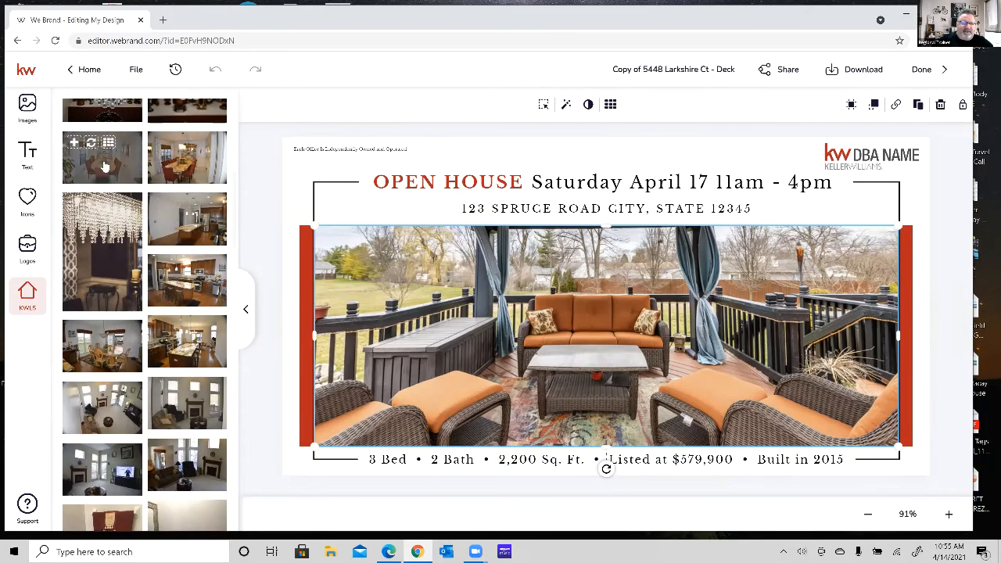
click(92, 144)
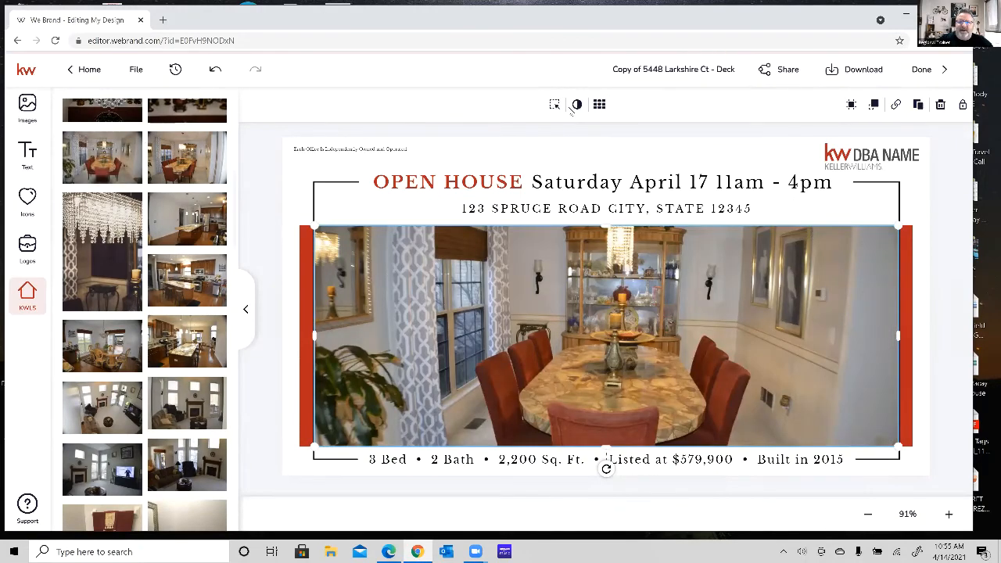
click(554, 104)
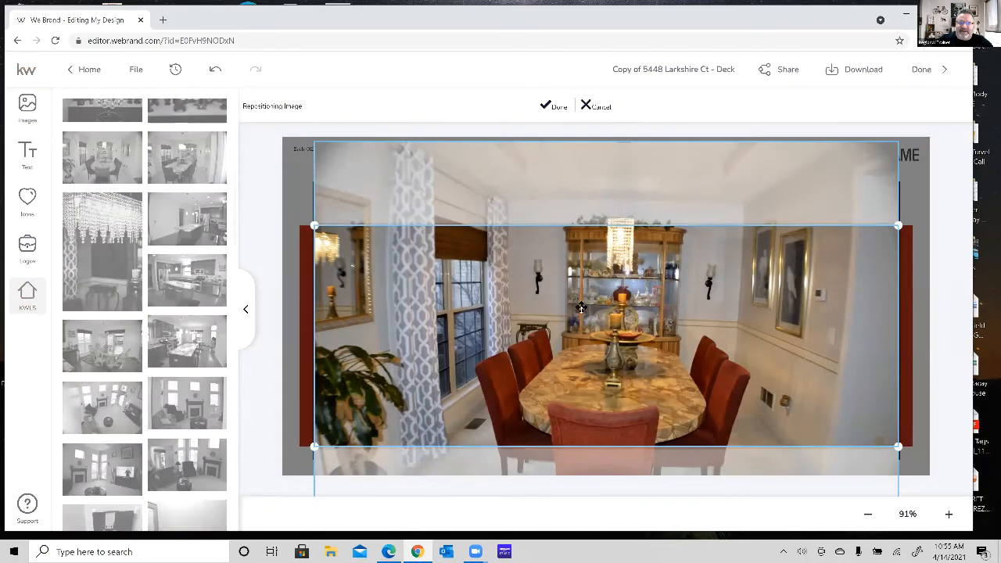
mouse_move(580, 307)
mouse_down()
mouse_move(580, 249)
mouse_move(576, 304)
mouse_up()
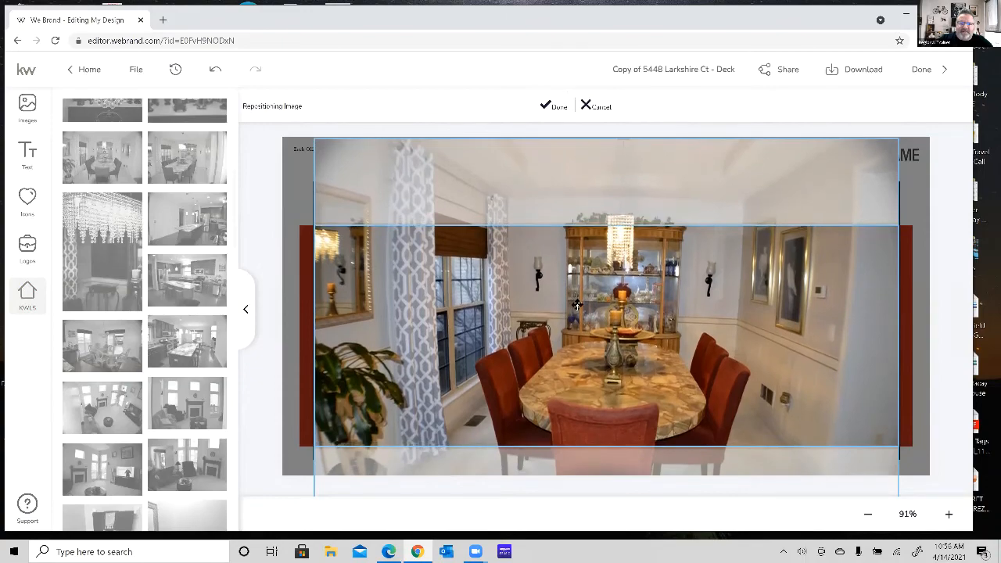
click(545, 107)
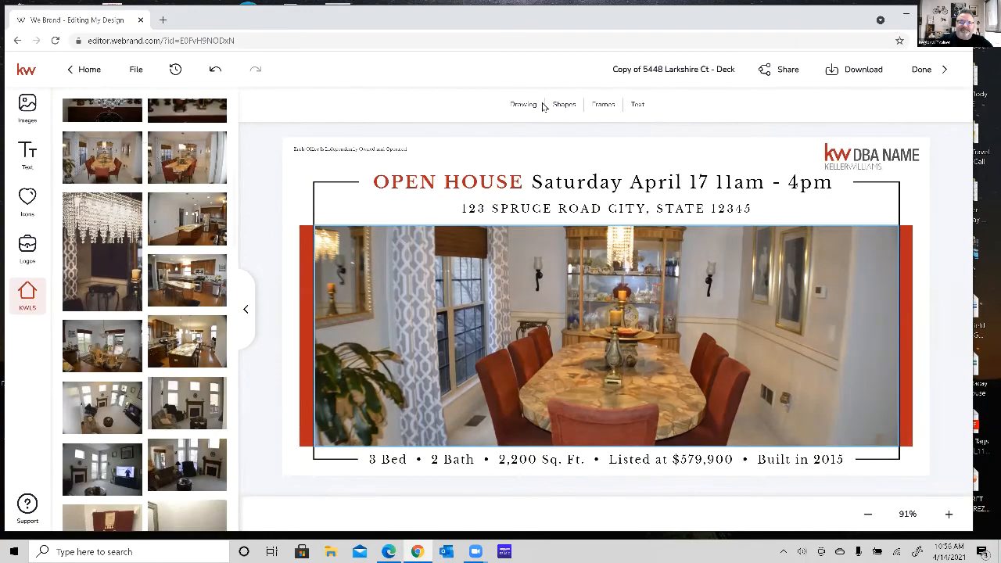
Download the copied design as a JPEG at quality 100.
click(864, 70)
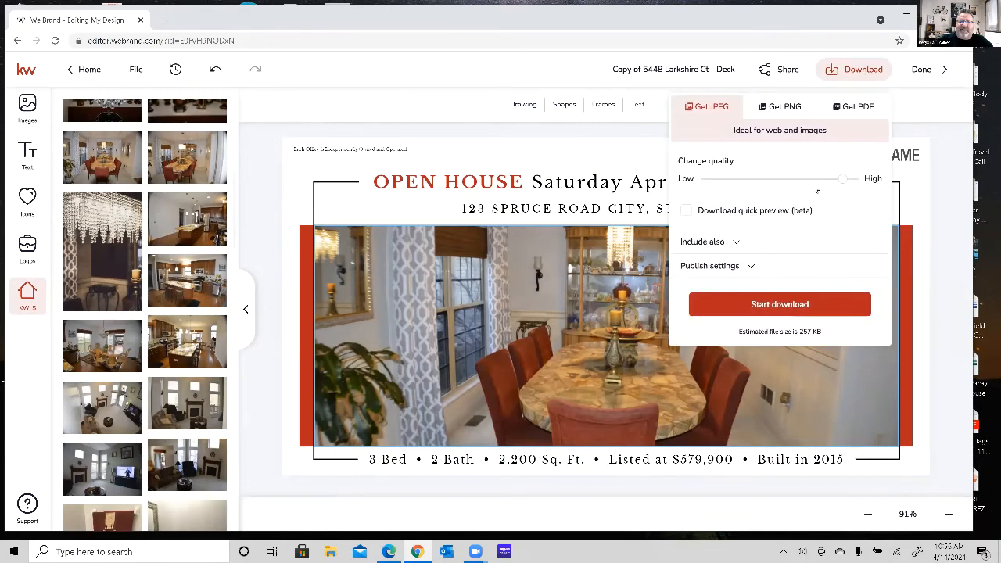
drag(841, 179, 857, 179)
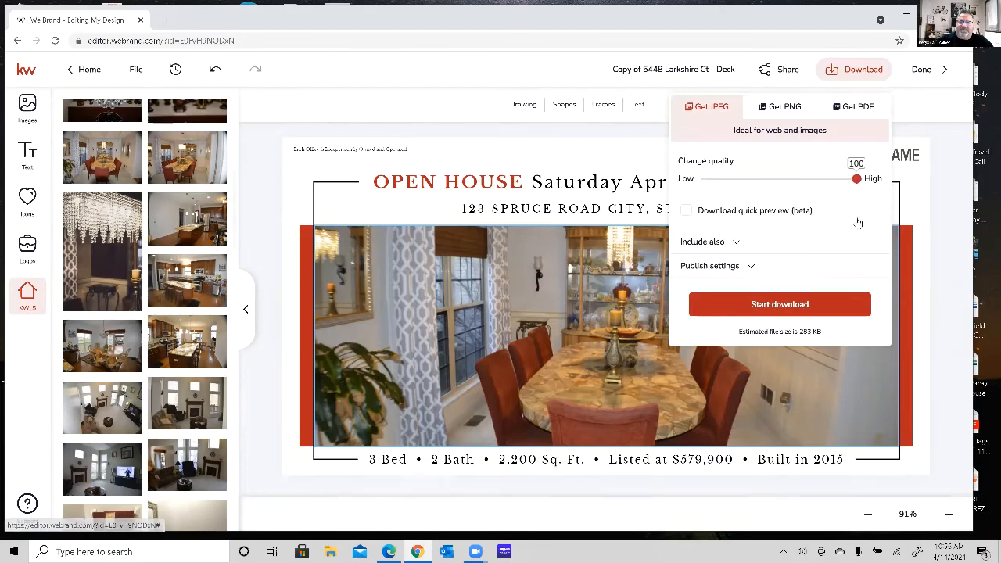
click(822, 304)
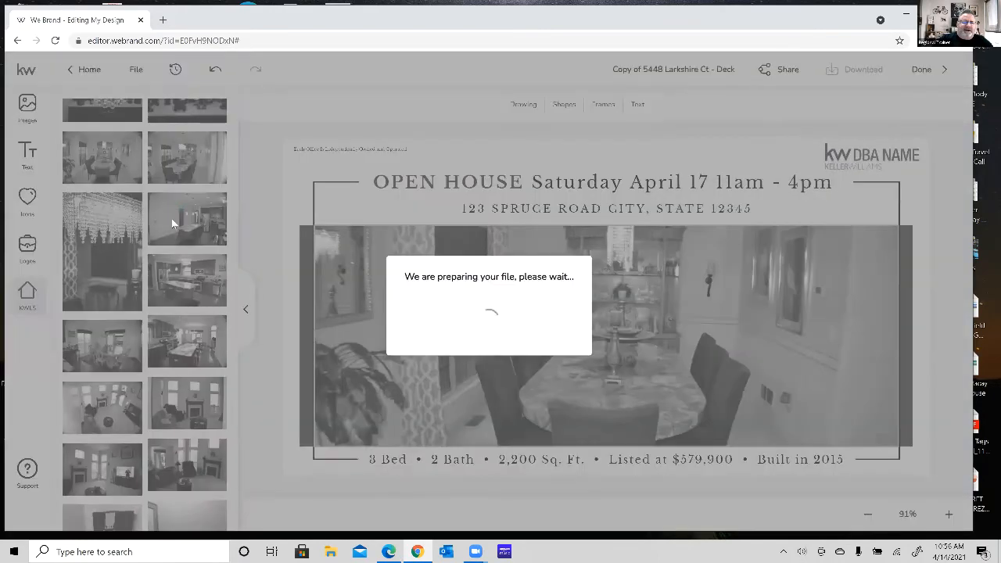
Inspect the downloaded dining room JPEG in the image viewer, close it, and finish editing the design.
scroll(180, 228, up, 5)
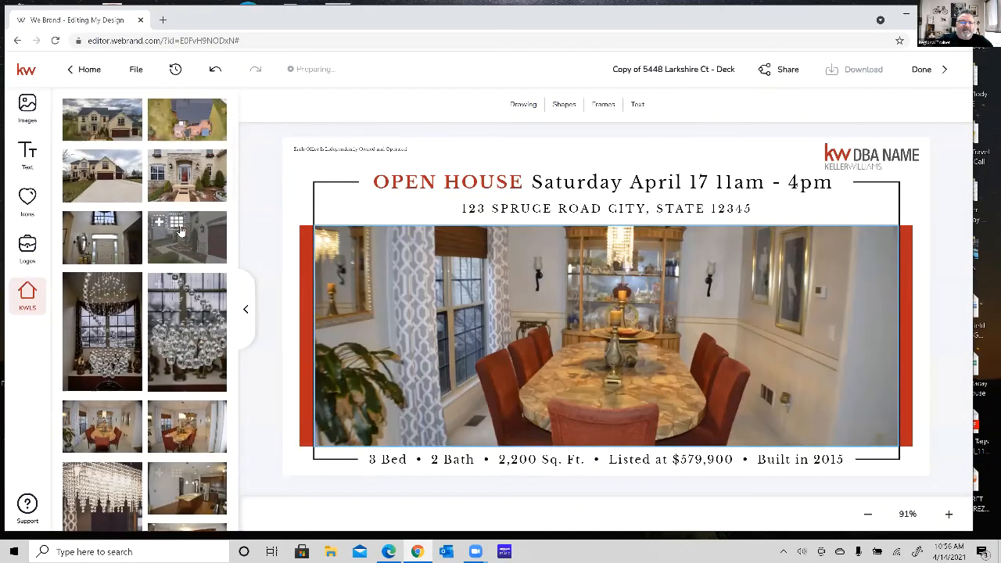
click(73, 105)
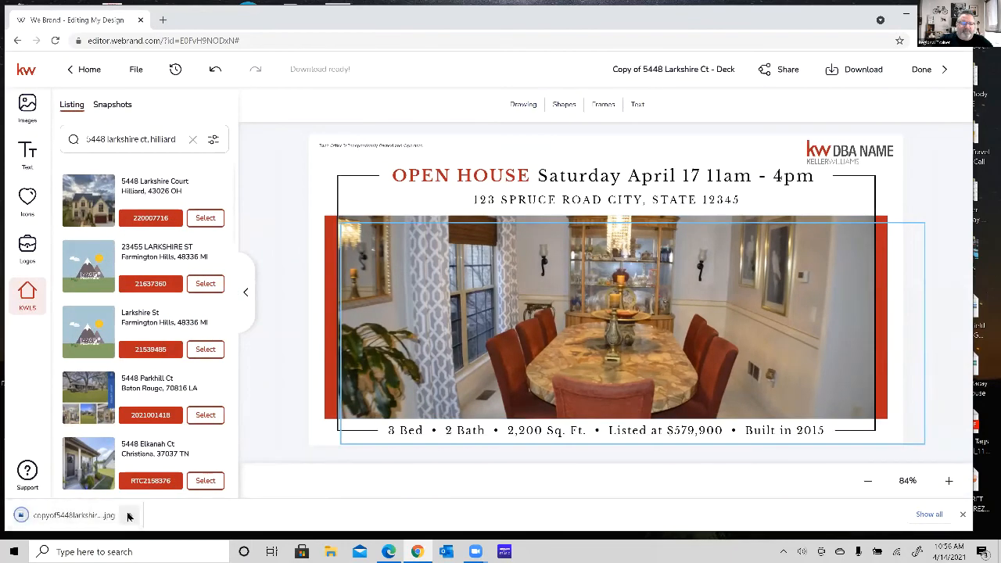
click(129, 514)
click(177, 440)
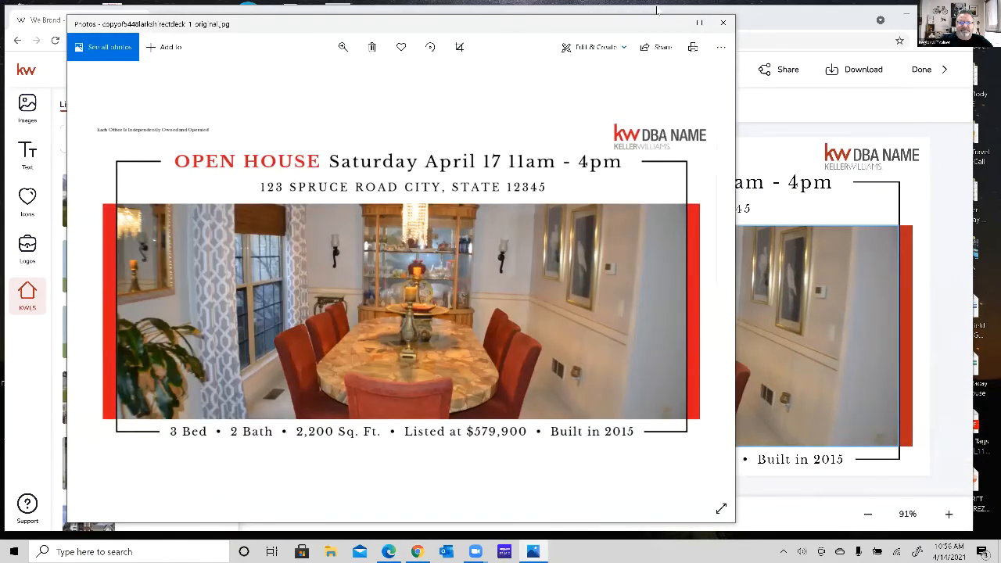
click(723, 23)
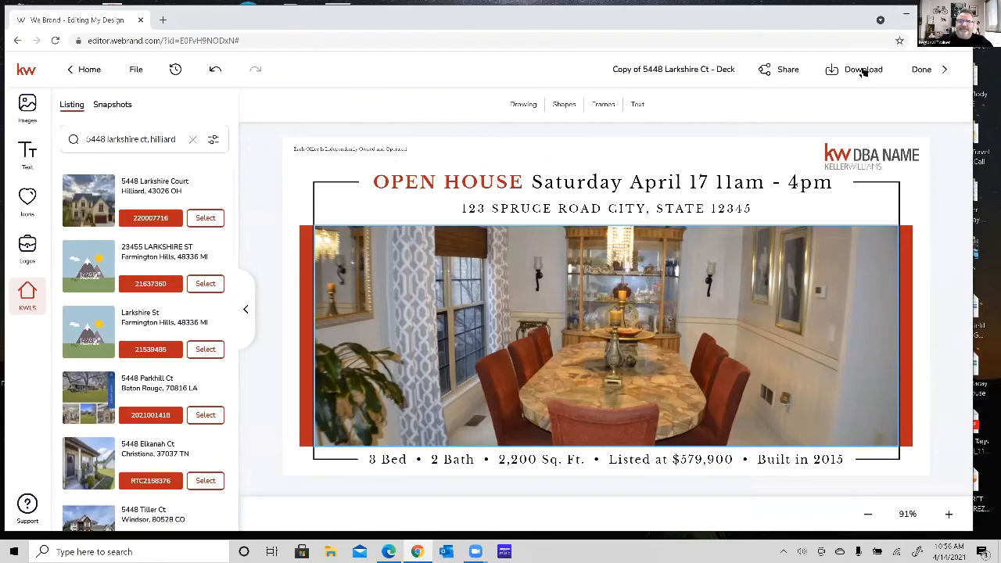
click(926, 69)
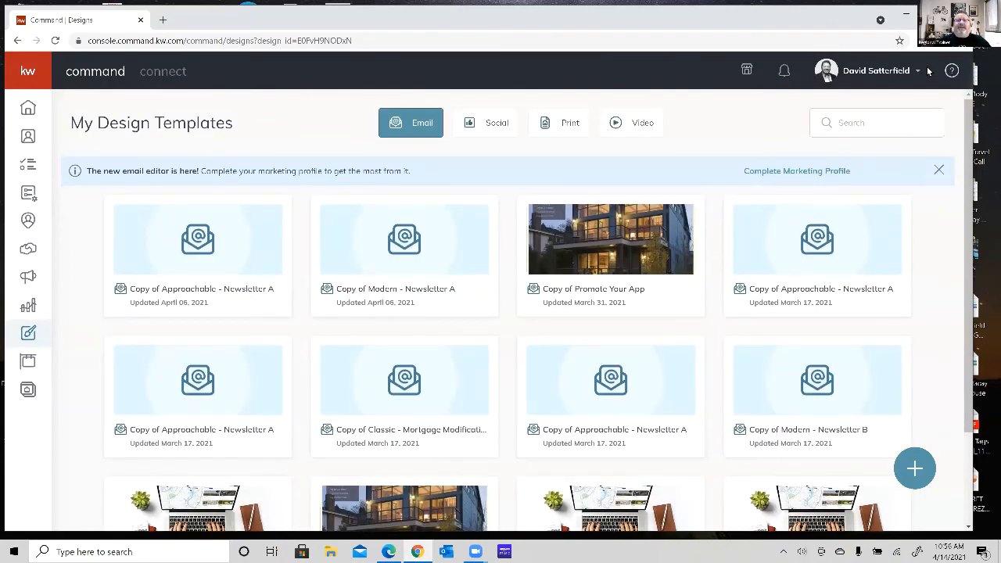
Open the Facebook Campaign Photos folder on the desktop and view each of its four Just Listed images in turn.
click(907, 18)
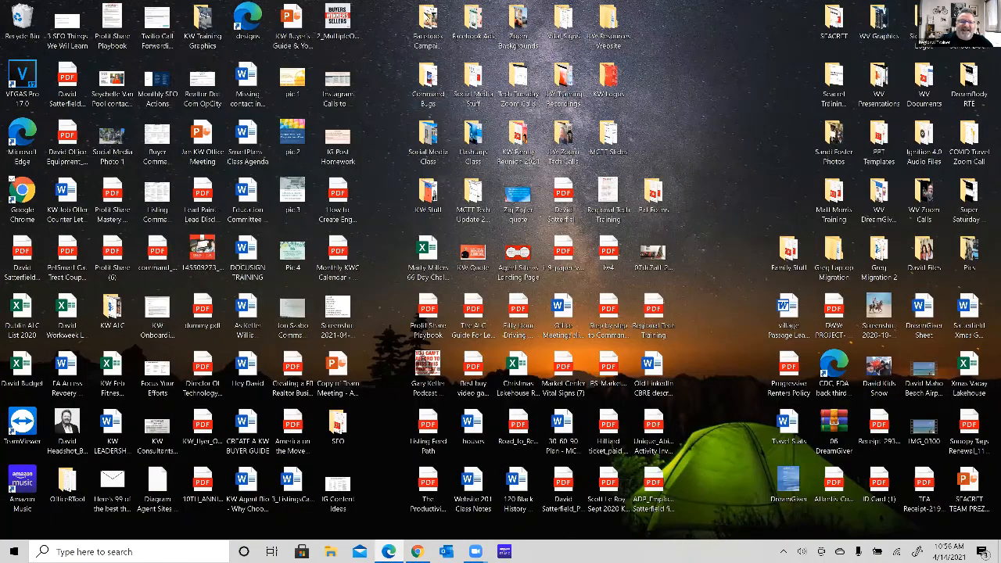
double_click(427, 17)
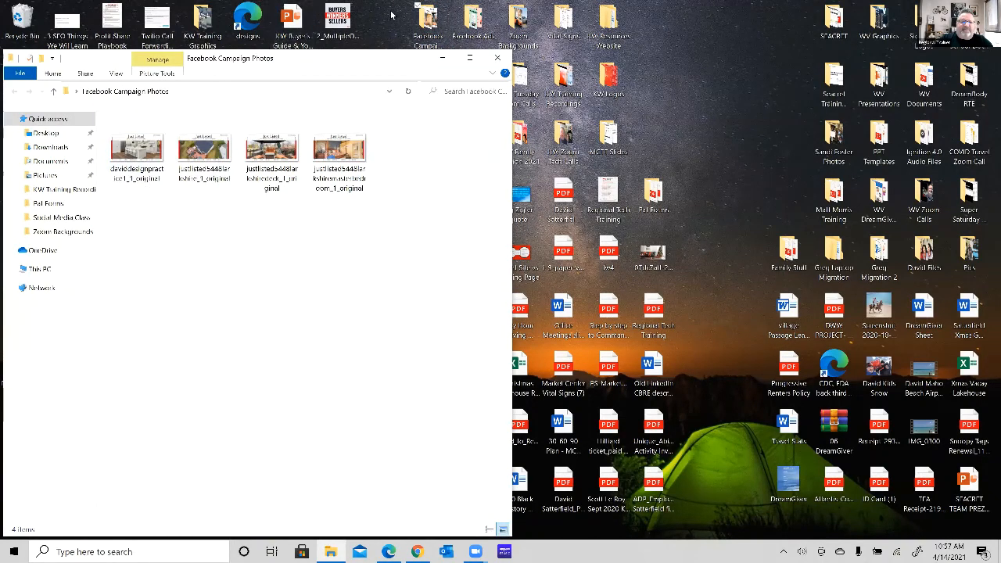
double_click(144, 157)
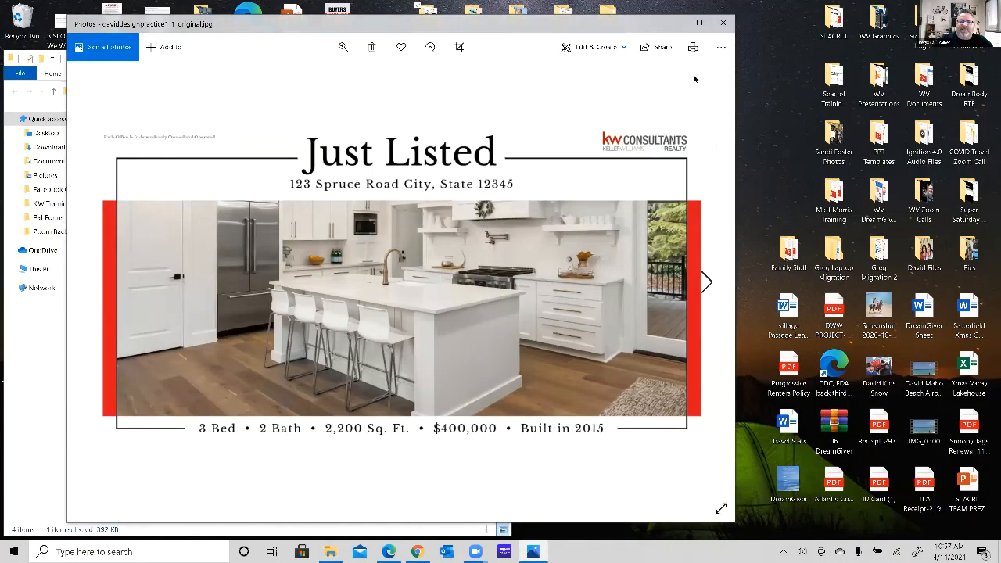
click(723, 23)
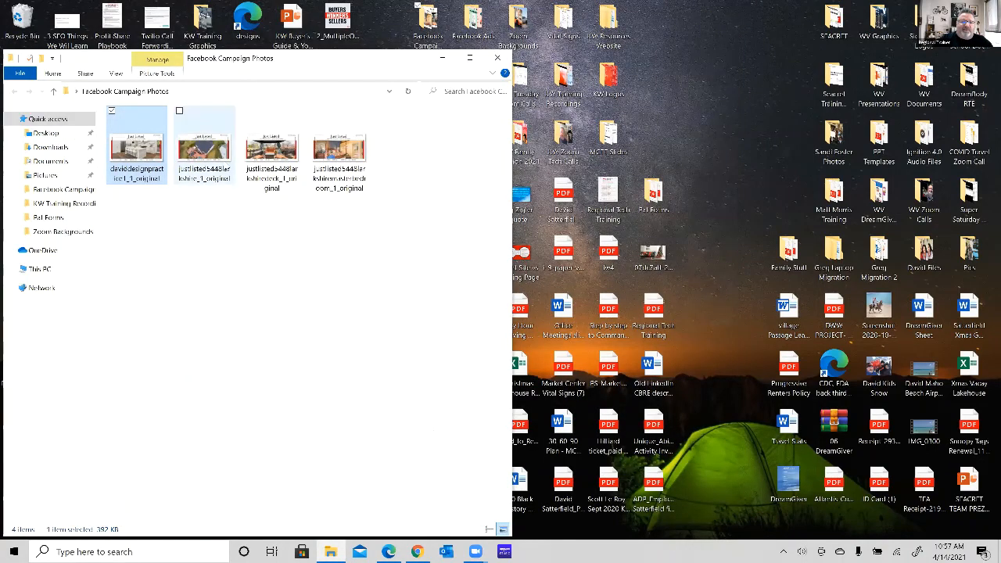
double_click(219, 161)
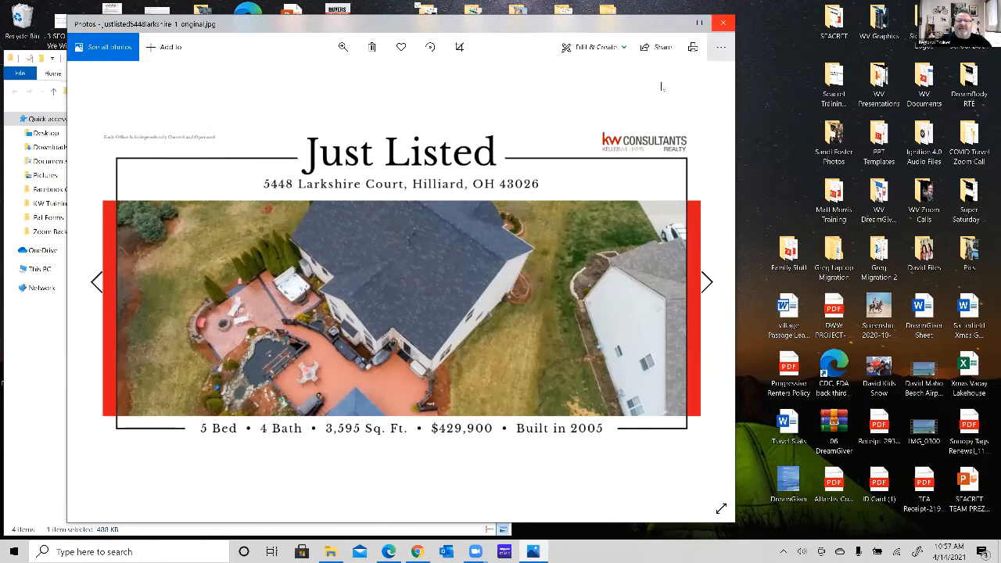
click(722, 23)
double_click(276, 161)
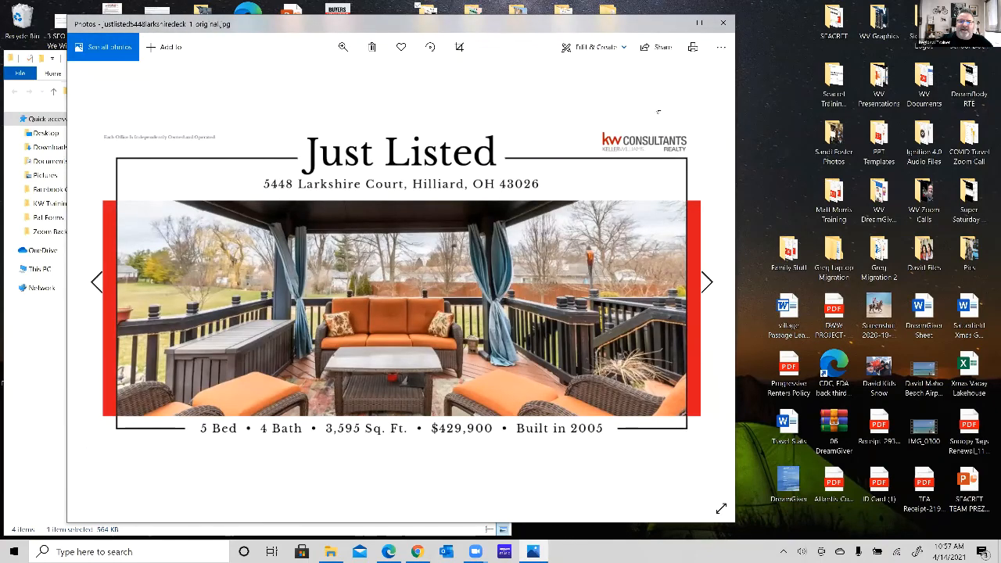
click(723, 23)
double_click(359, 153)
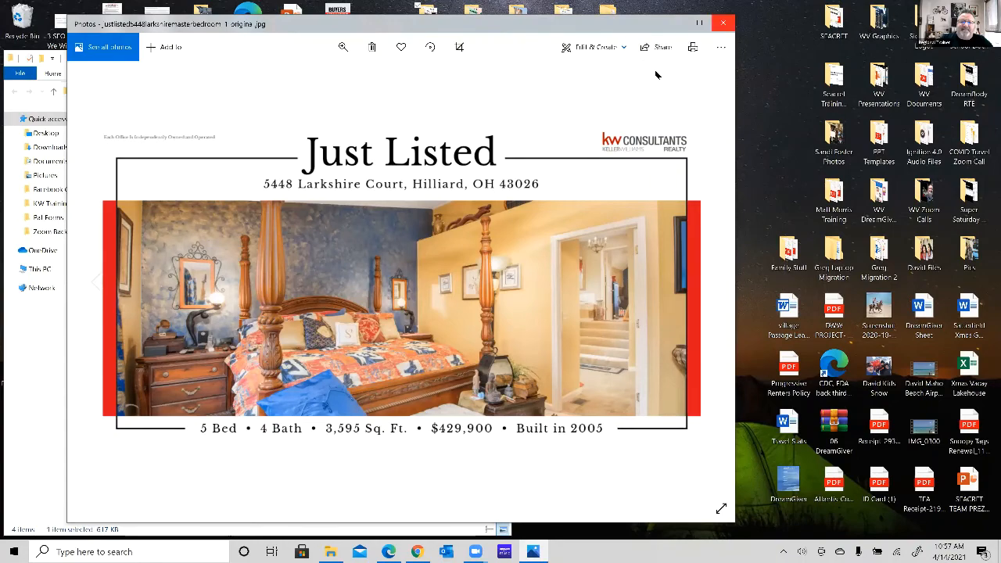
click(723, 22)
Return to KW Command in Chrome and start a new social post for Friday, April 16 from the Campaigns Social Posts.
click(418, 551)
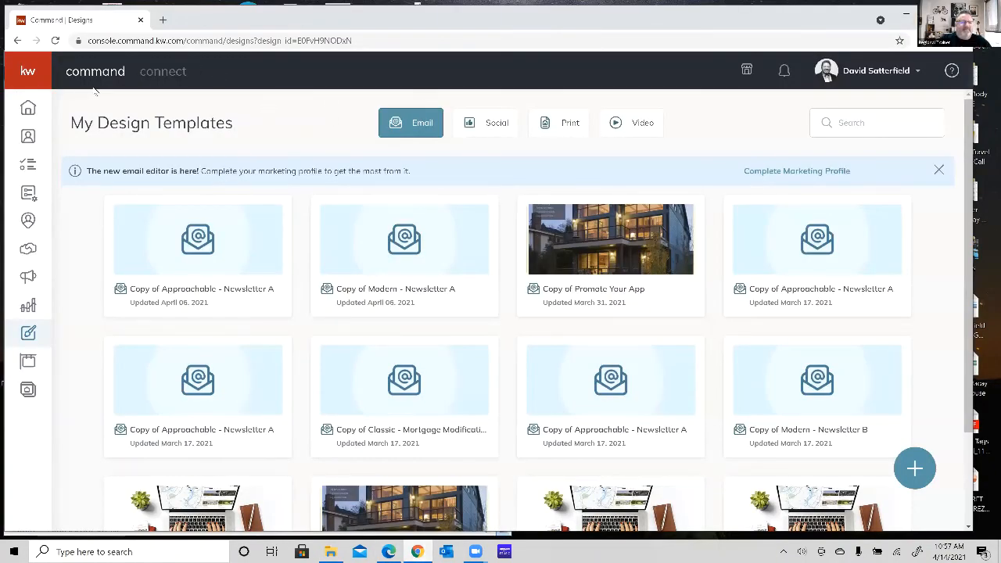
click(28, 278)
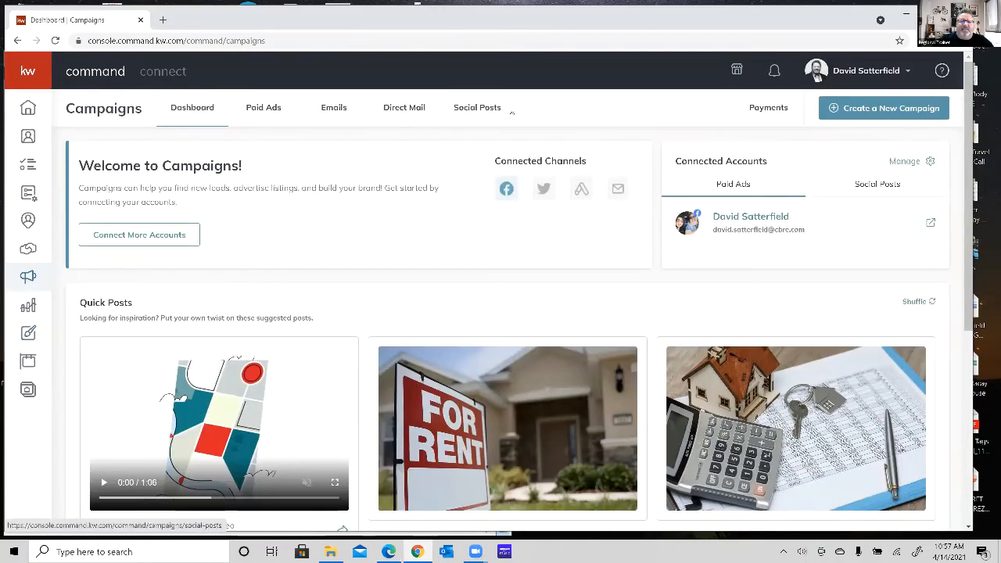
click(473, 113)
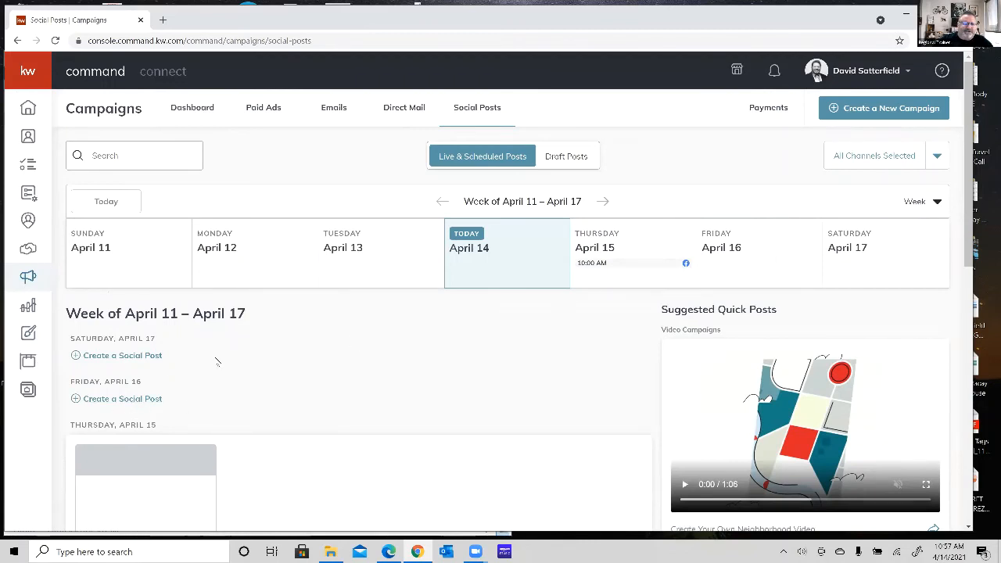
scroll(176, 362, down, 1)
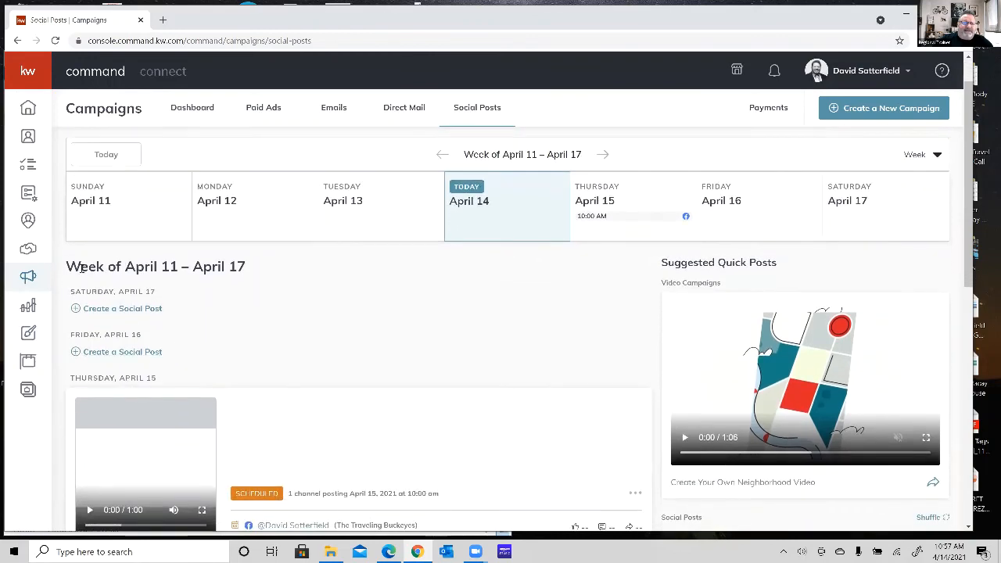
click(133, 352)
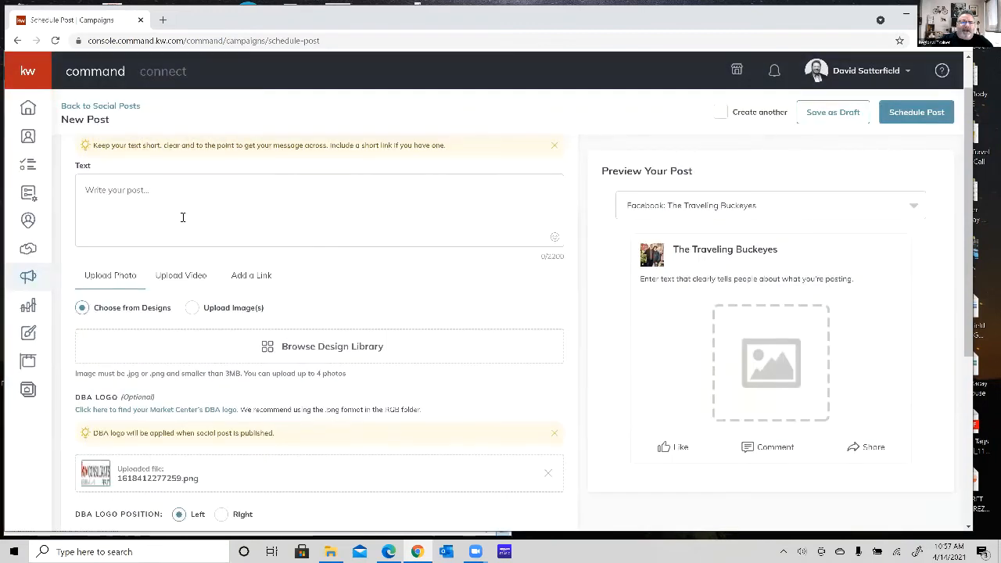
Write the post text "Please visit our Open House in Hilliard on Saturday." and look over the available emojis.
click(188, 212)
text(Please )
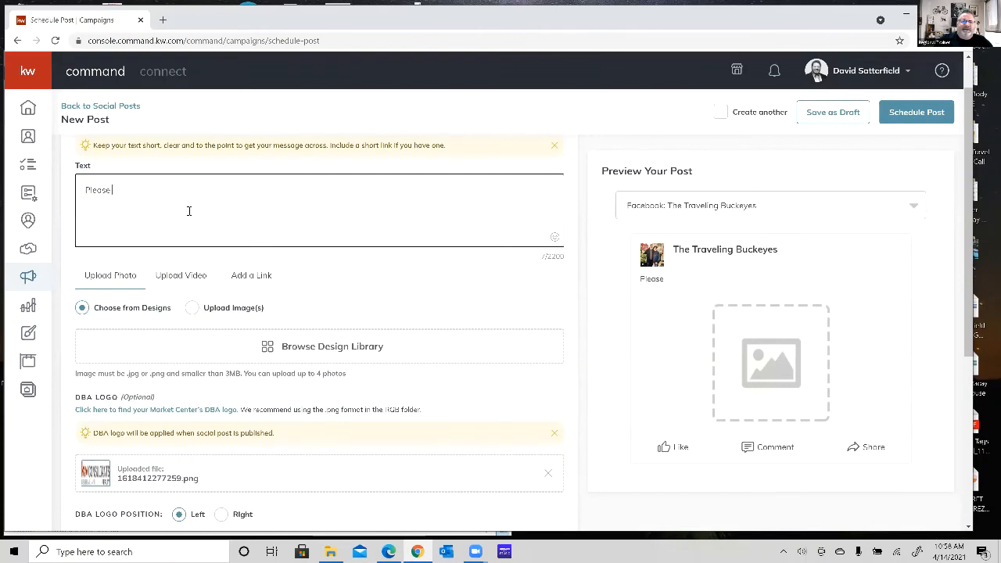
text(iisit our Op)
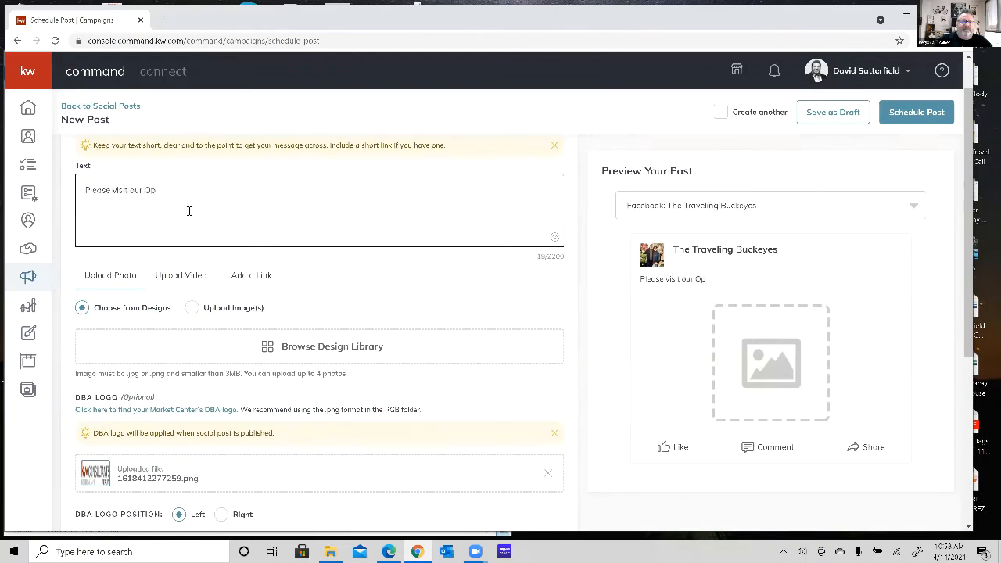
text(en House in Hilliard on Saturday.)
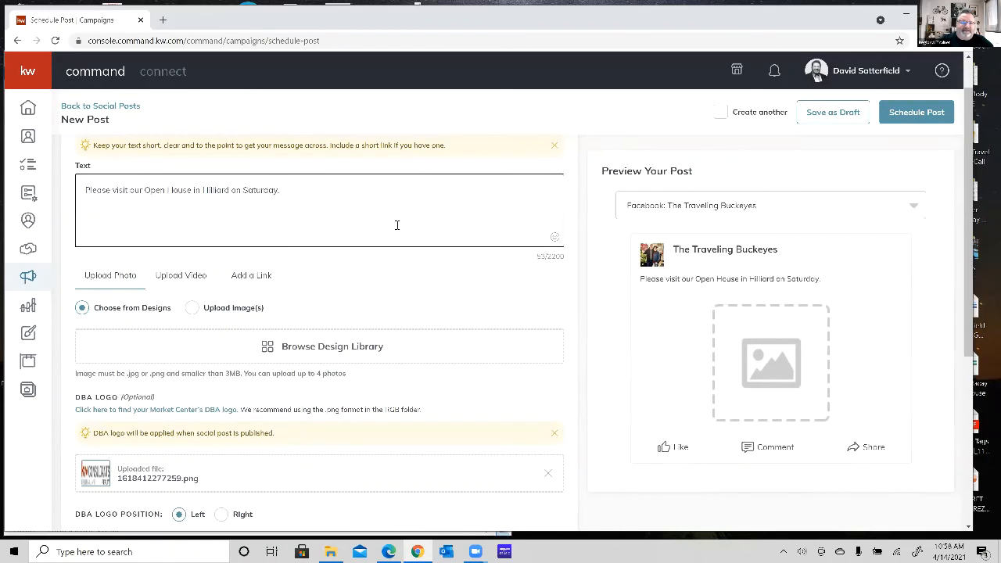
click(554, 238)
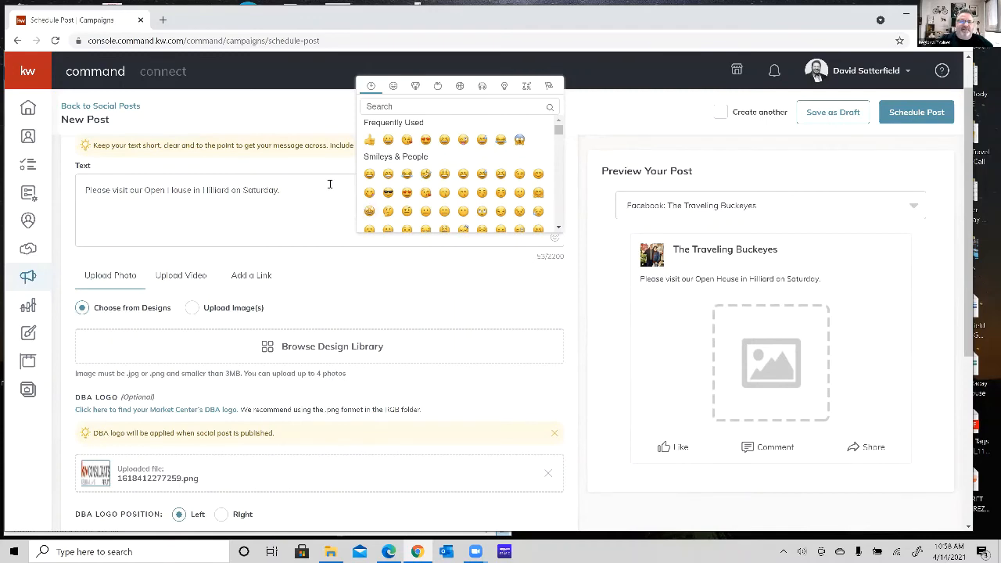
click(303, 200)
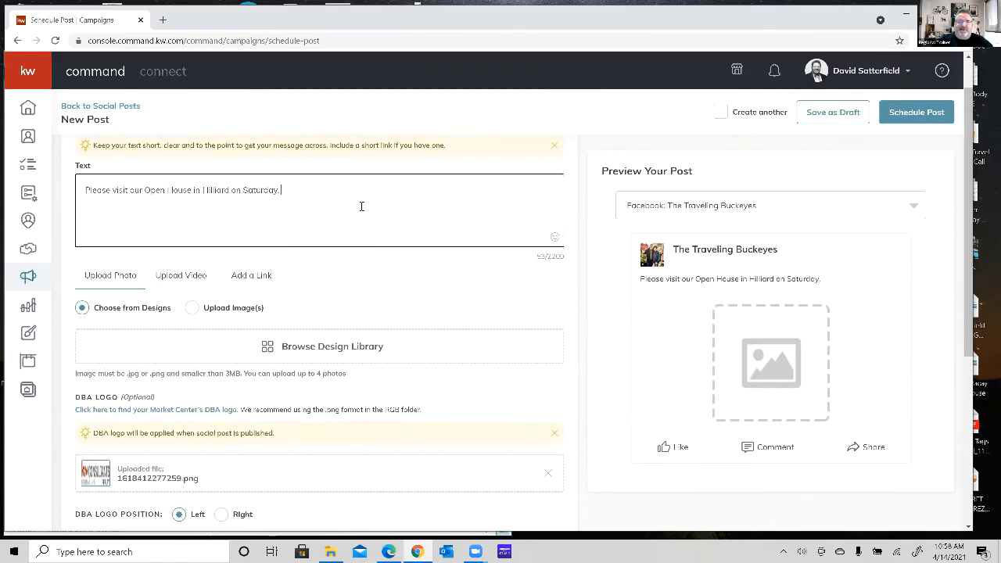
Add the original Open House deck design from the design library as the post's photo.
scroll(361, 207, down, 2)
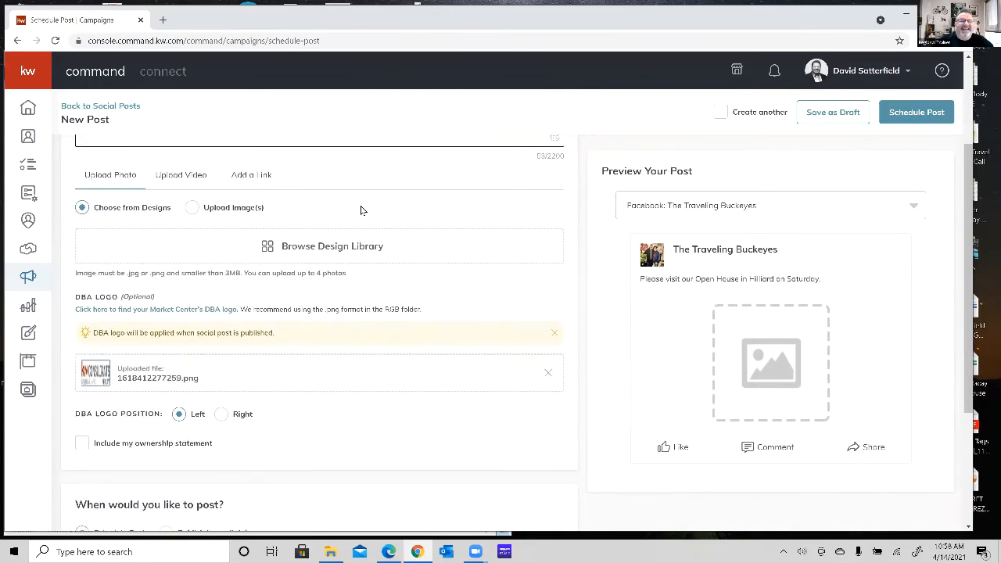
scroll(361, 210, up, 2)
scroll(361, 210, down, 1)
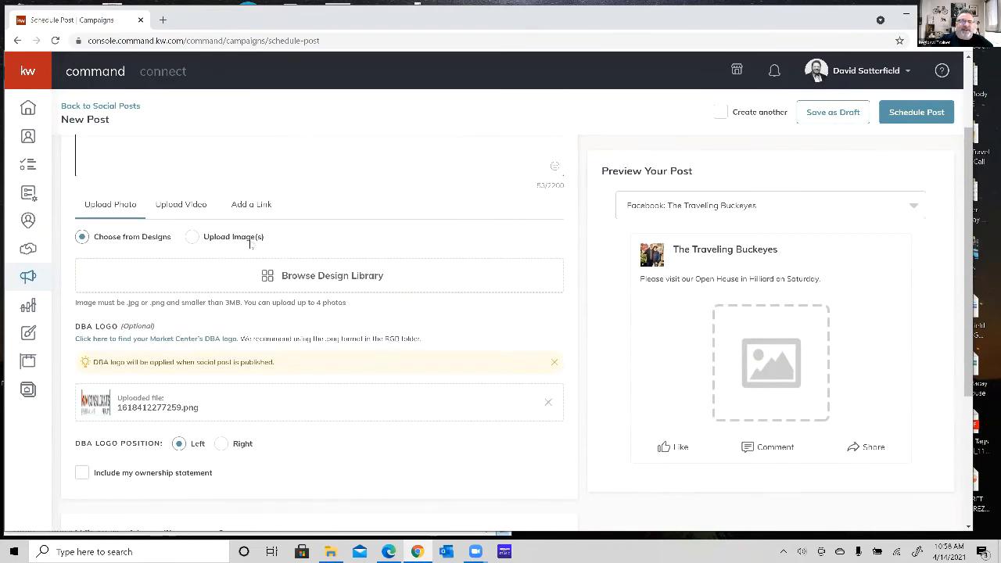
click(193, 237)
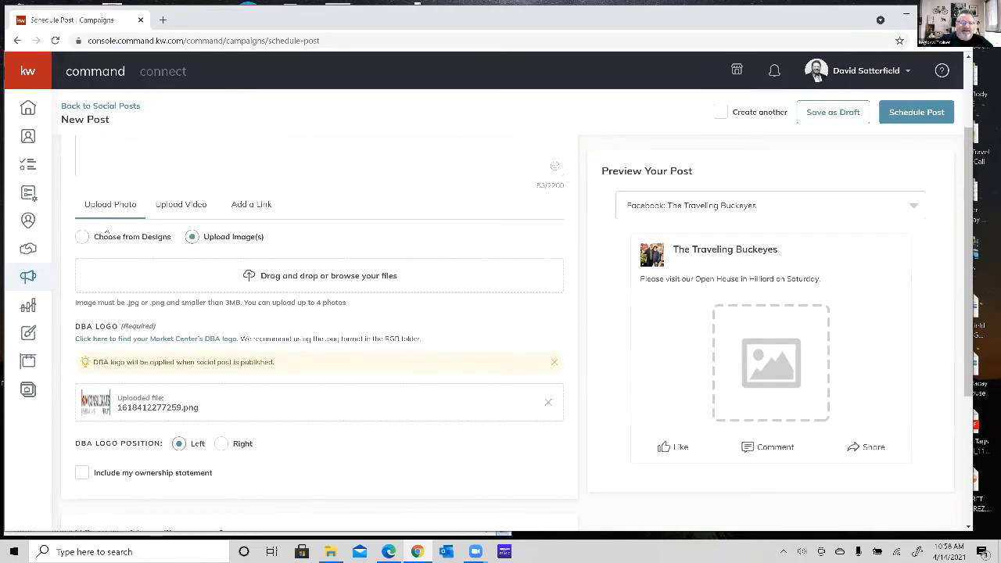
click(82, 236)
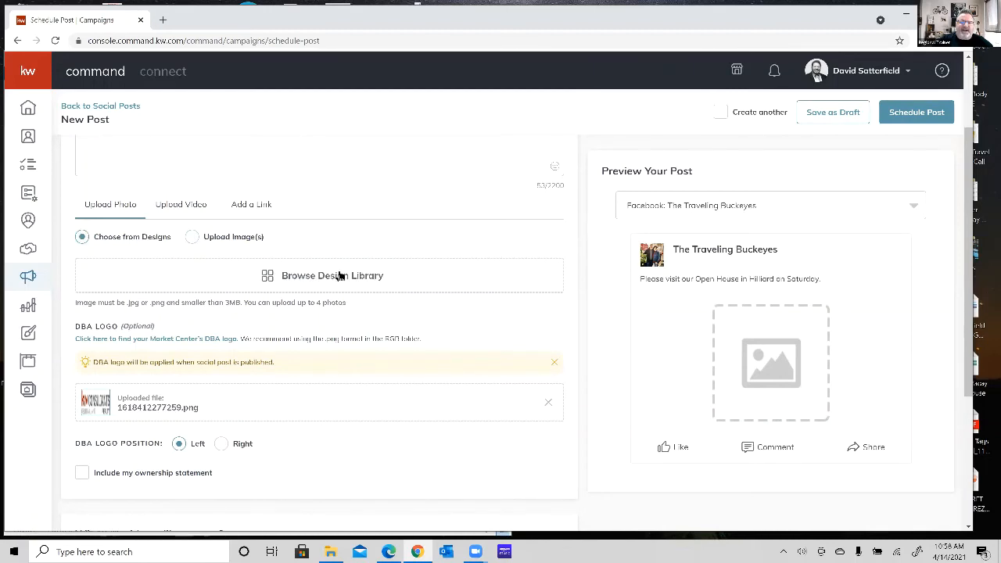
click(340, 278)
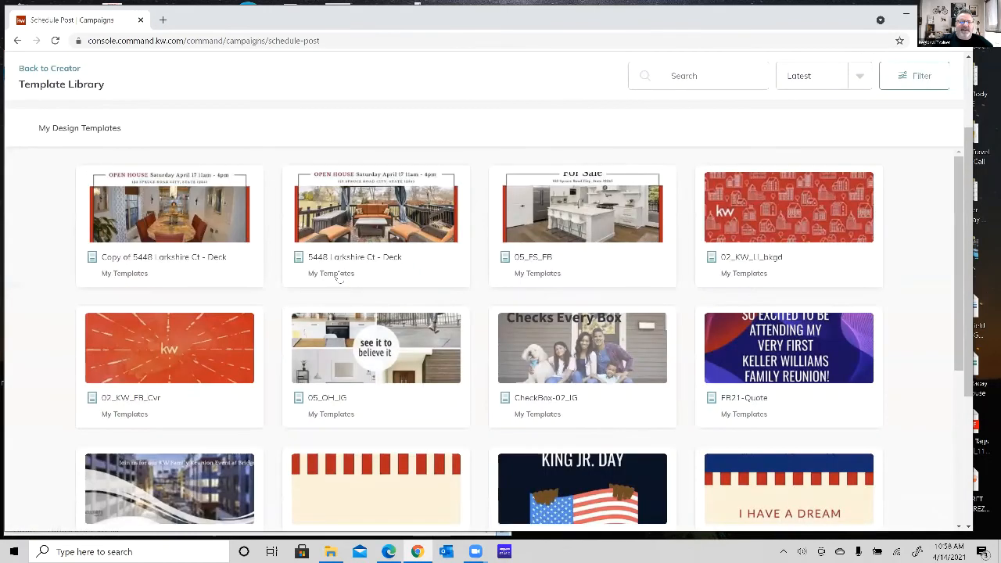
click(395, 216)
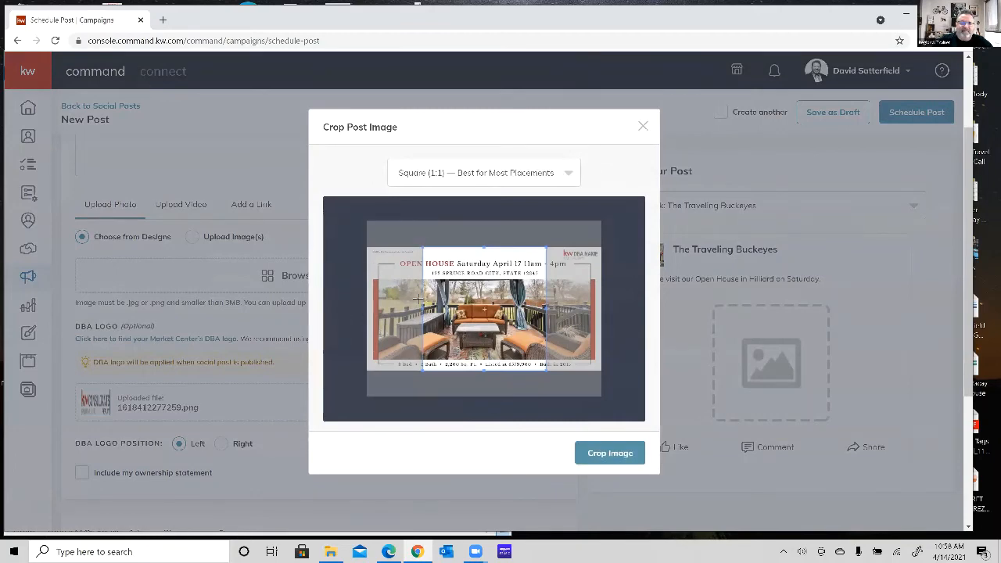
Crop the post image to the Wide (1.91:1) ratio so it covers the full deck design.
drag(426, 305, 328, 307)
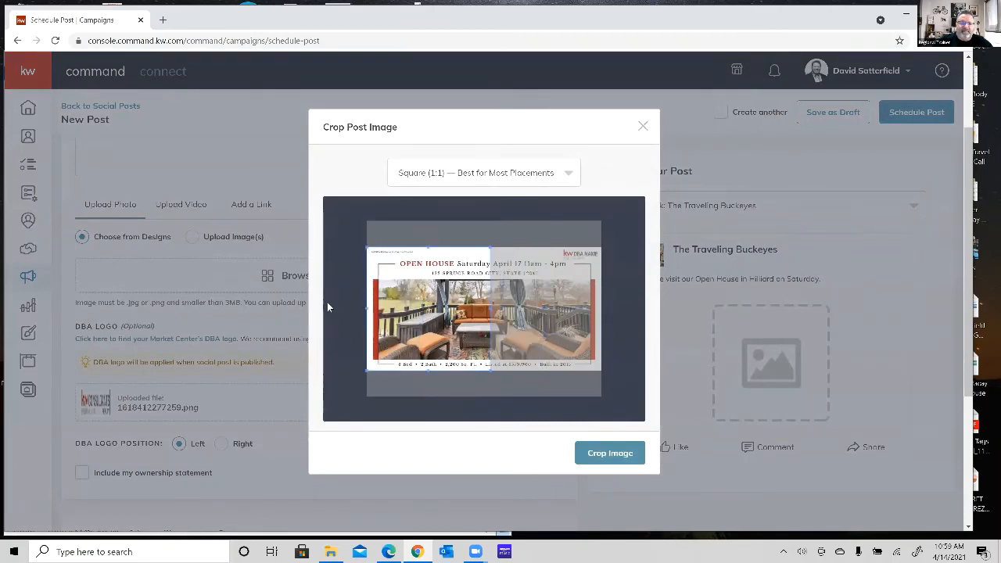
click(570, 173)
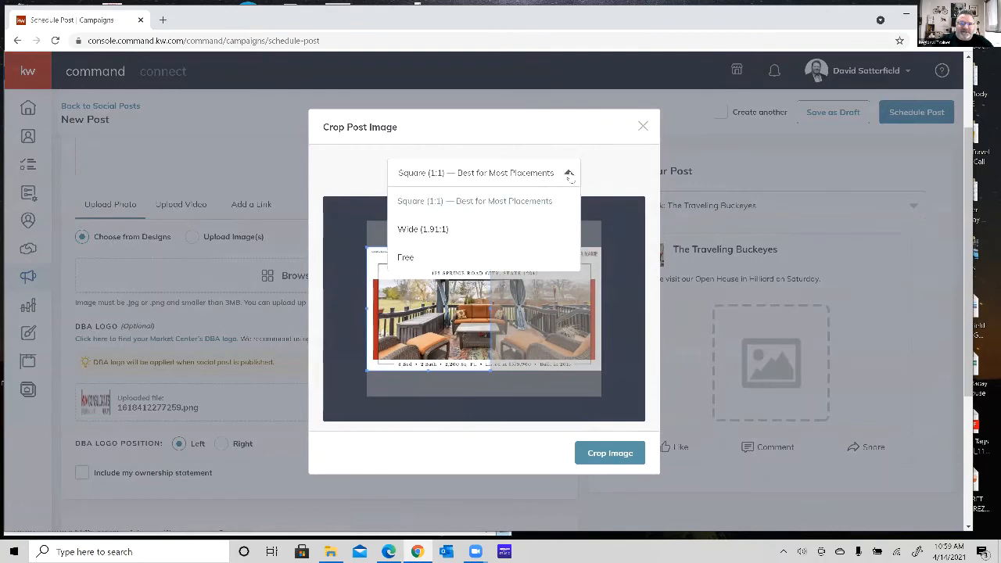
click(458, 227)
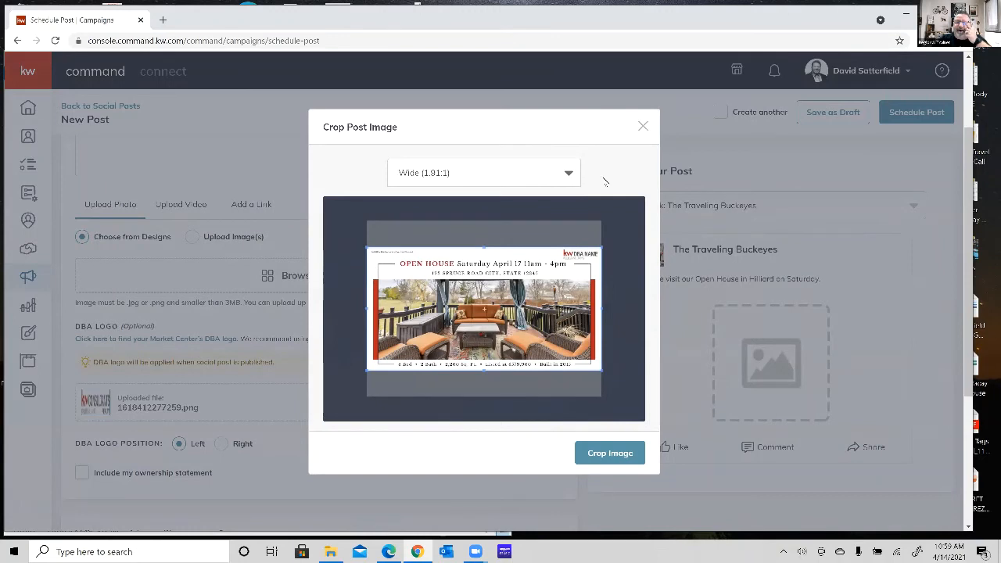
click(571, 173)
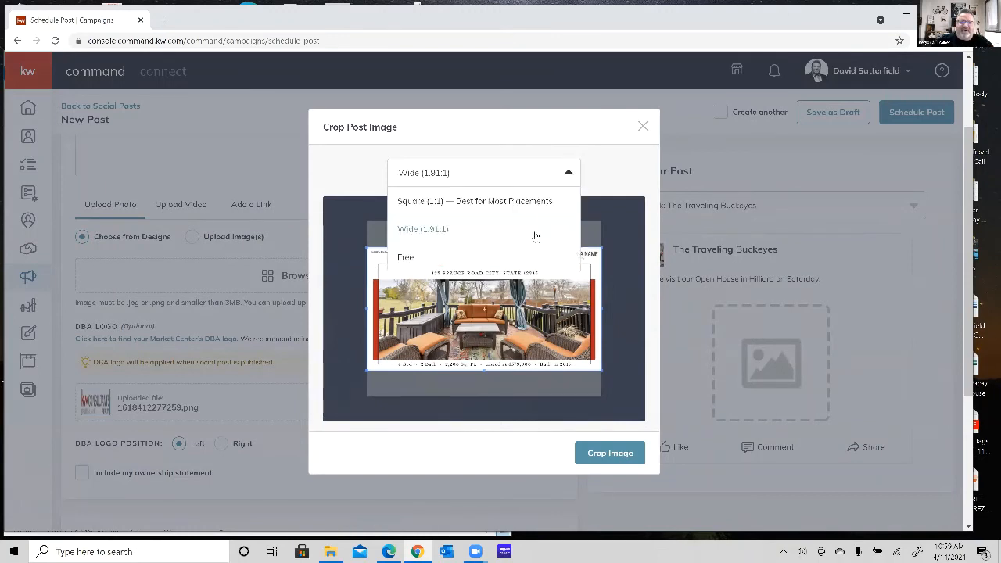
scroll(537, 237, down, 1)
scroll(536, 237, up, 1)
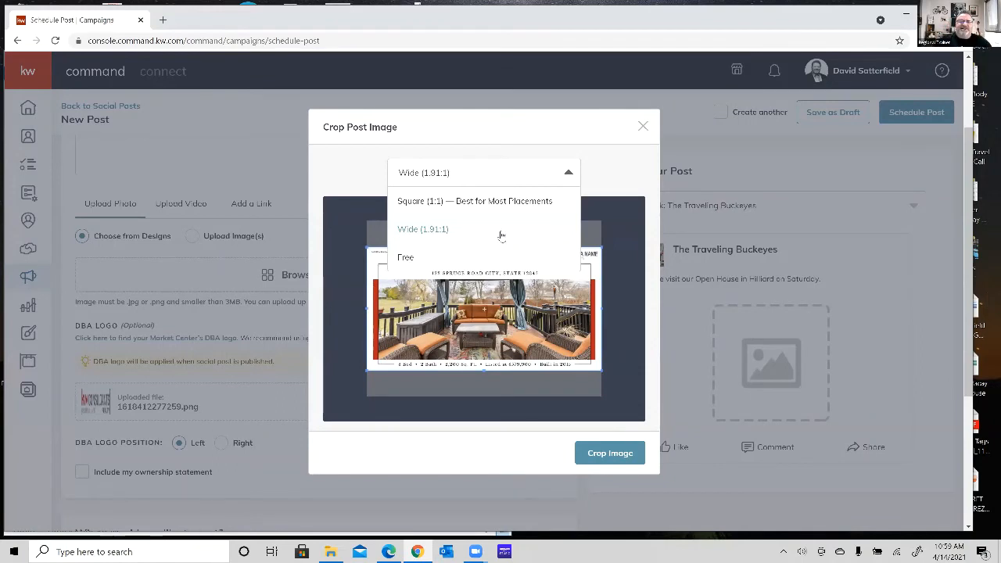
click(414, 229)
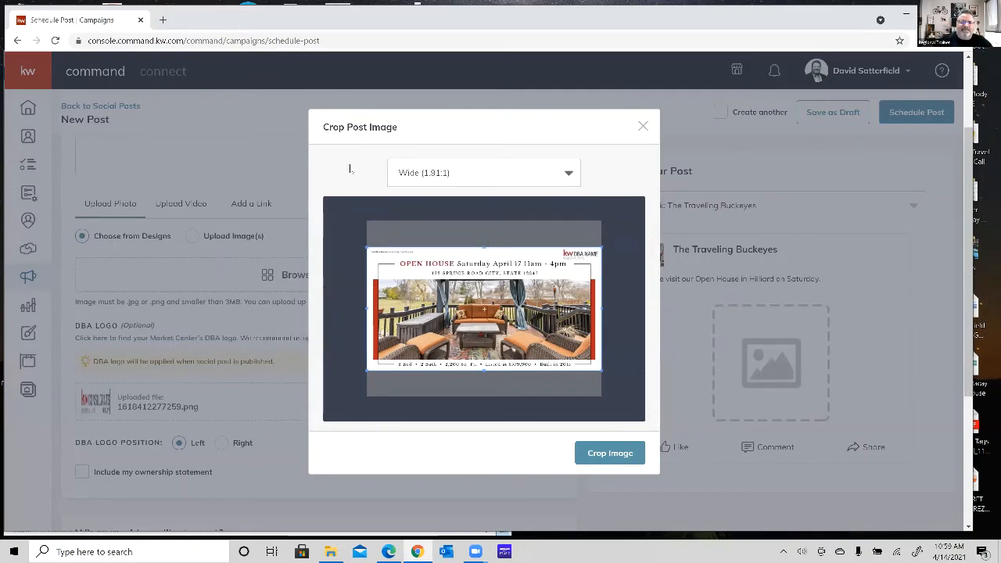
click(603, 455)
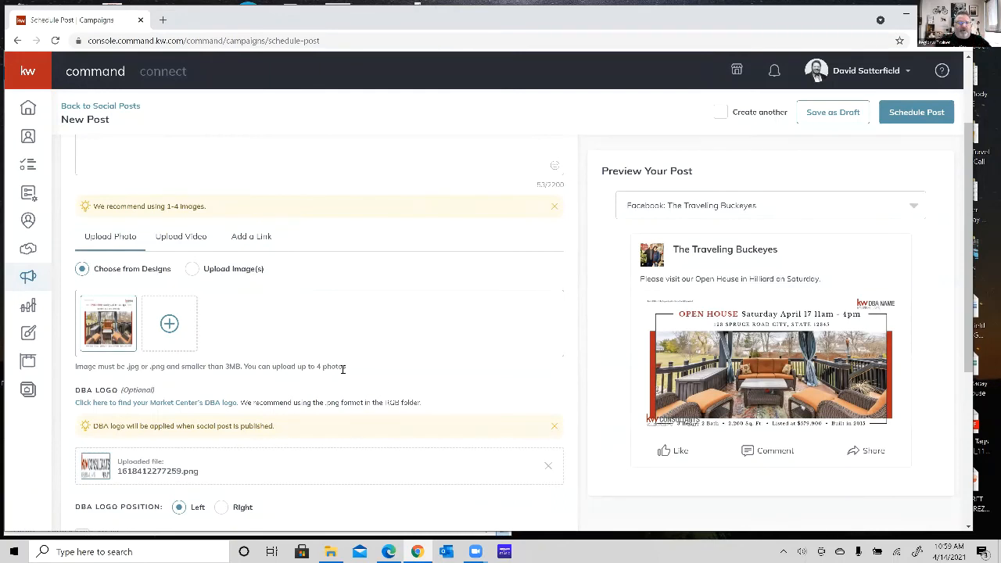
Review the post's logo and publishing settings, and schedule it for April 16, 2021 at 10:00 AM.
scroll(343, 369, down, 1)
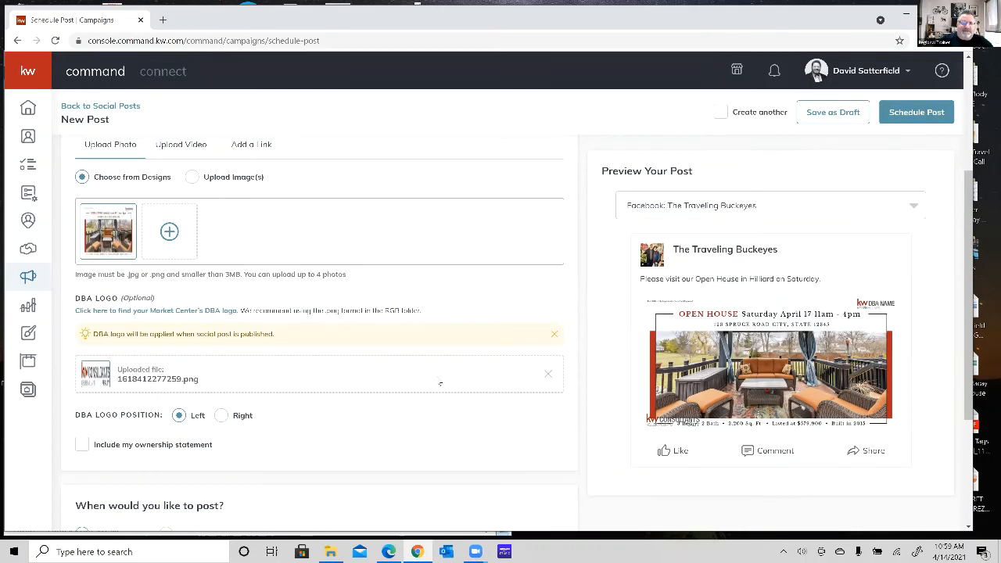
scroll(329, 403, down, 3)
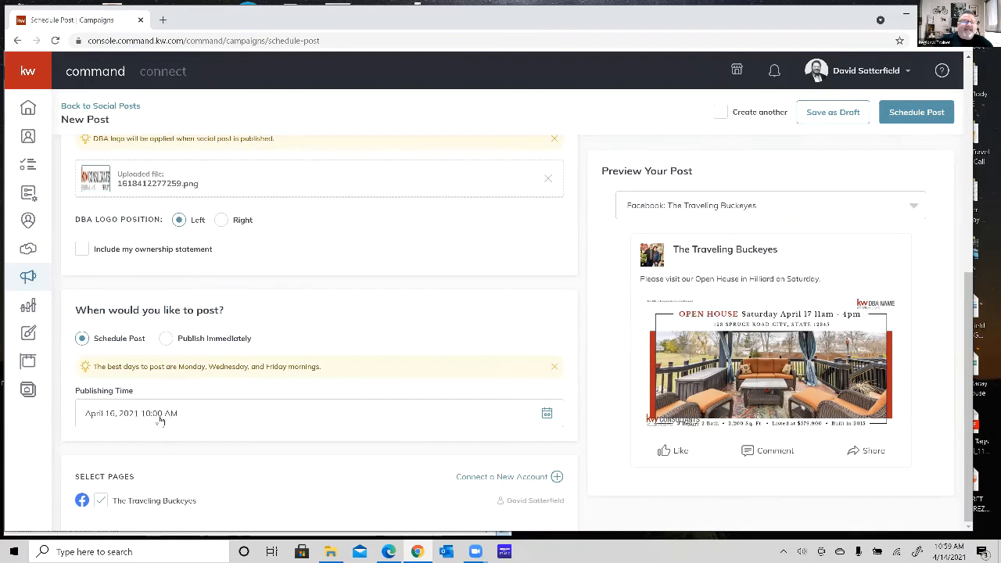
click(547, 414)
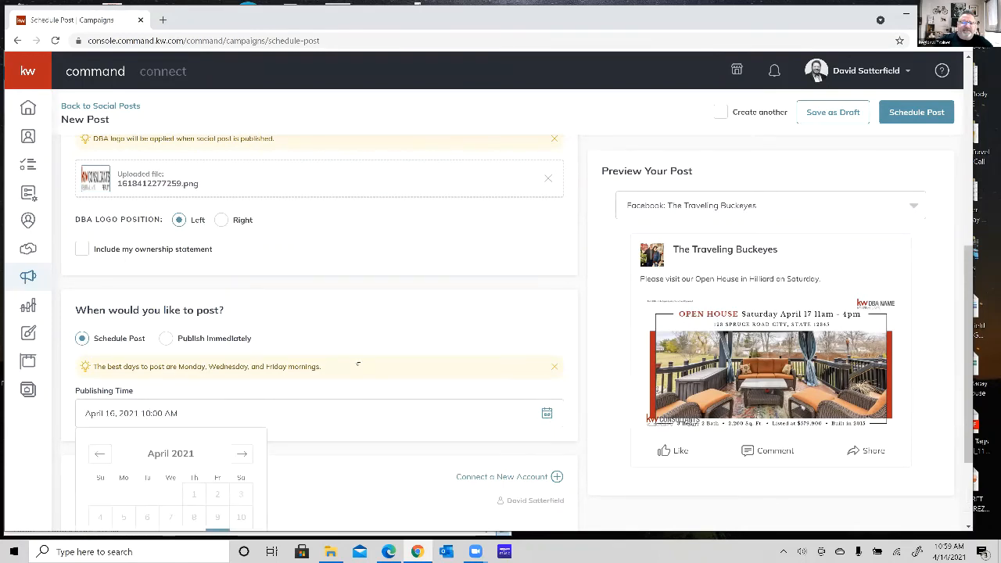
scroll(406, 344, down, 2)
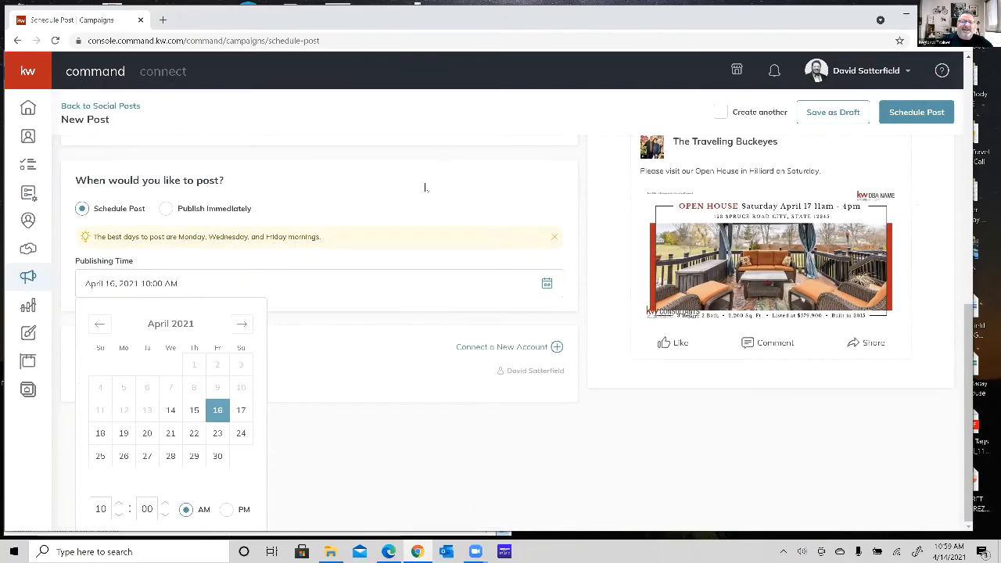
scroll(425, 186, up, 2)
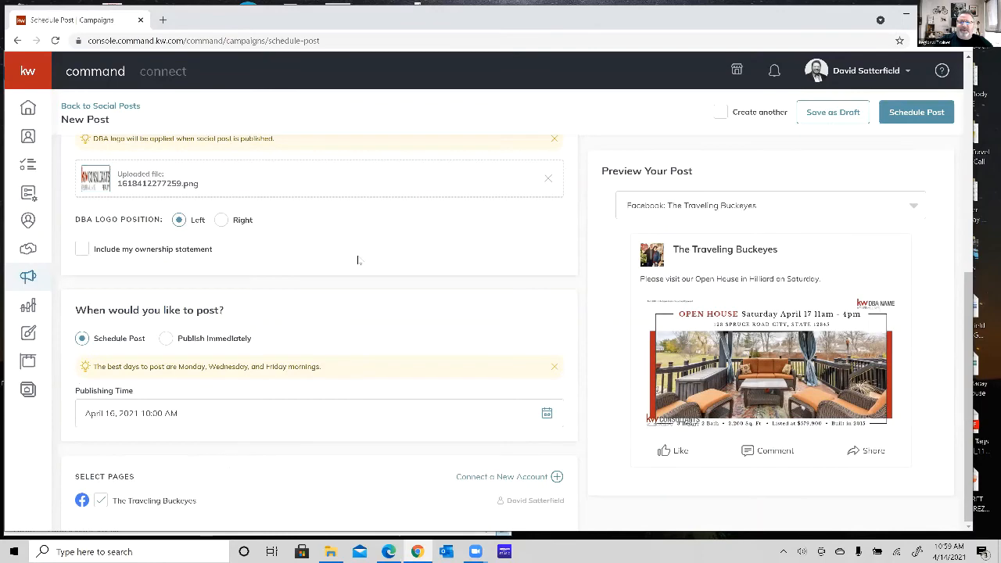
scroll(357, 260, up, 6)
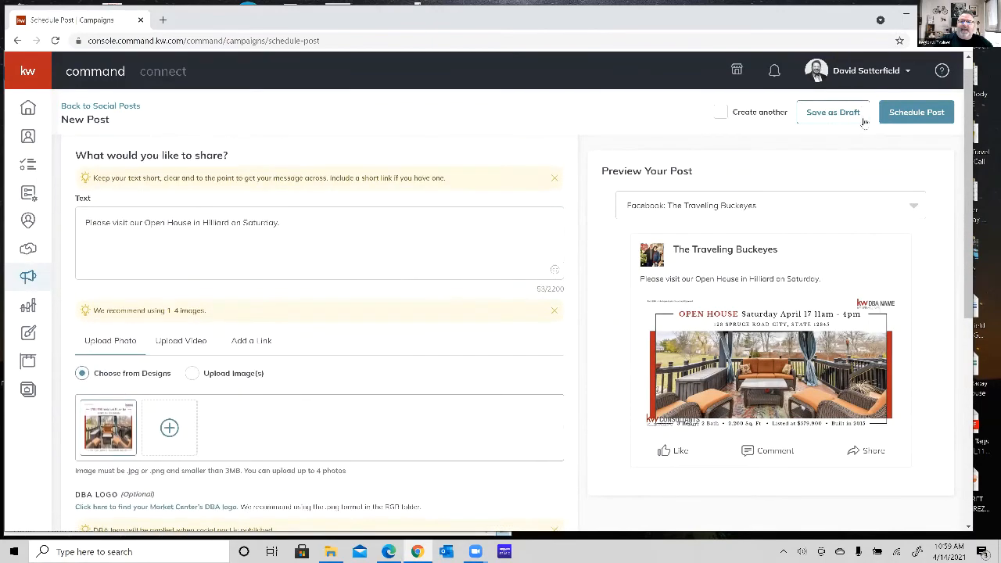
click(928, 114)
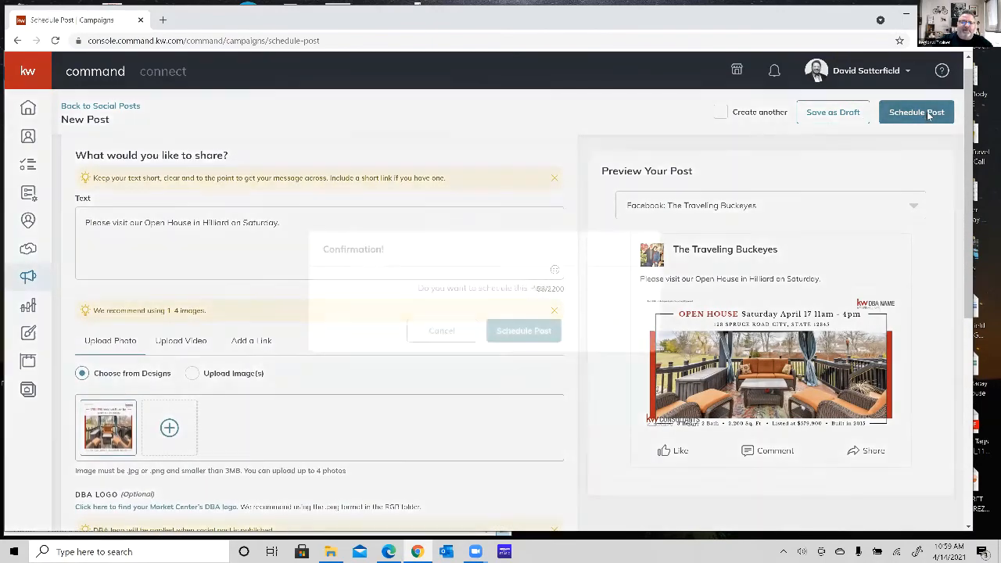
click(524, 331)
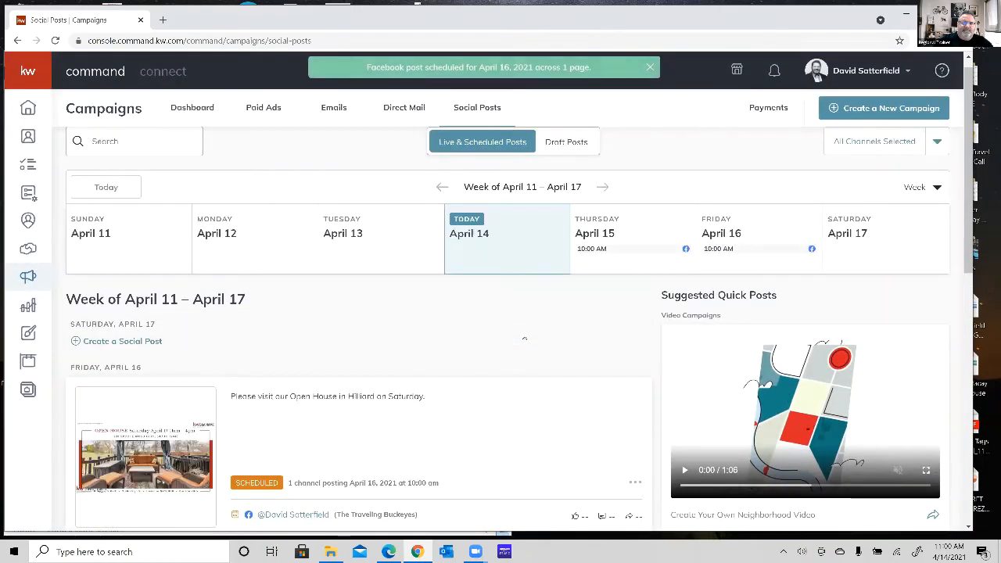
Start a new social post for Saturday, April 17 with the text "Come to our Open House.".
scroll(524, 338, down, 1)
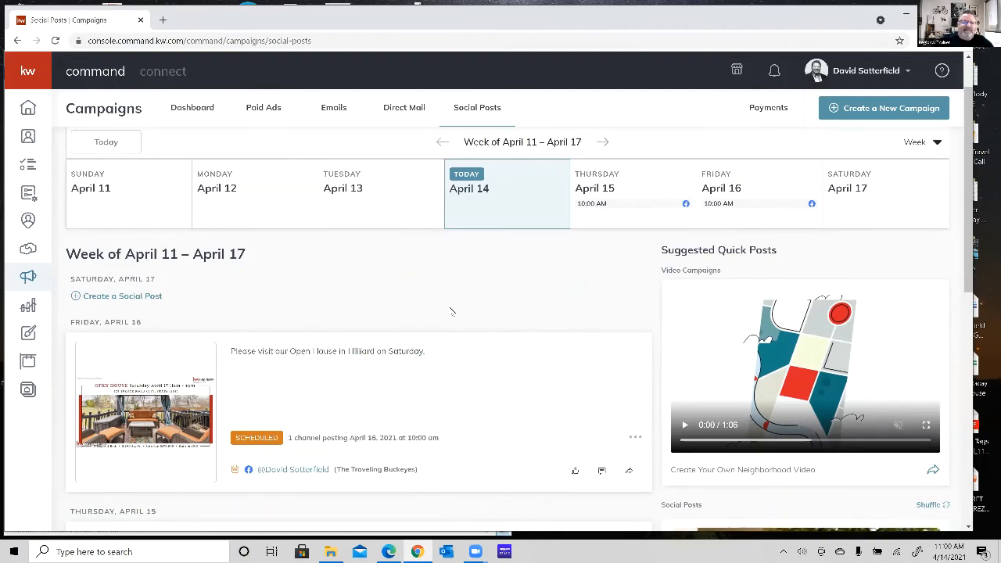
scroll(451, 311, up, 1)
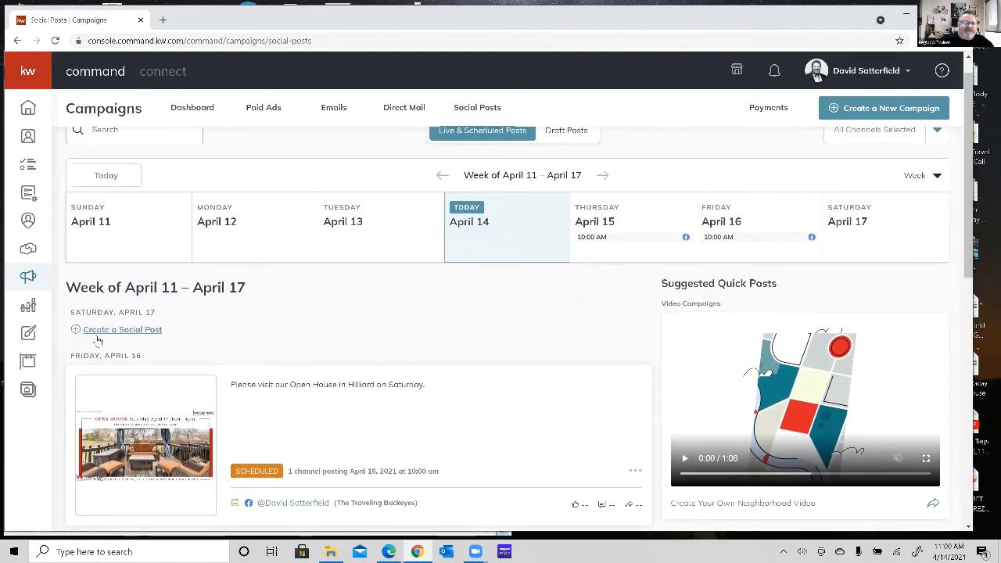
click(107, 330)
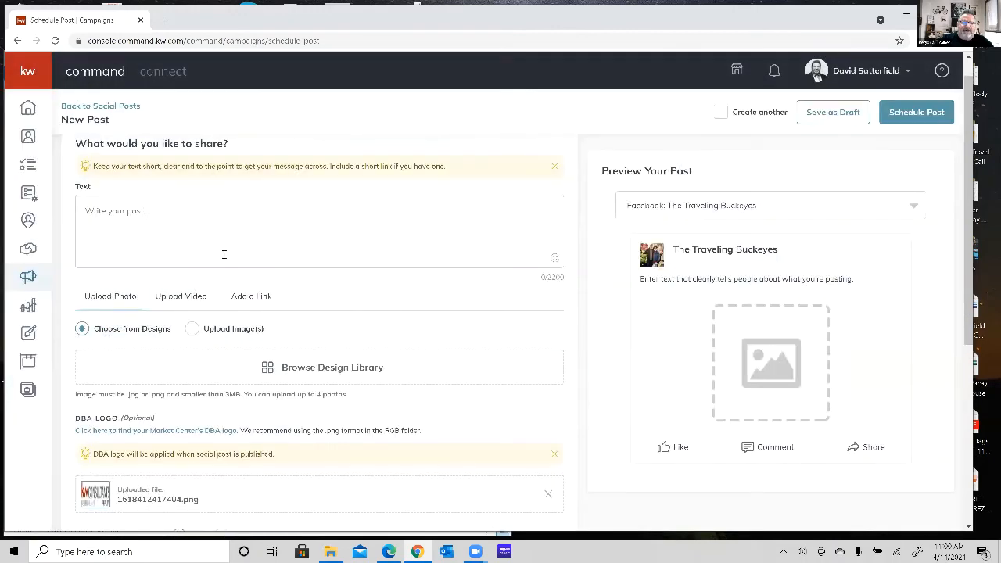
click(180, 217)
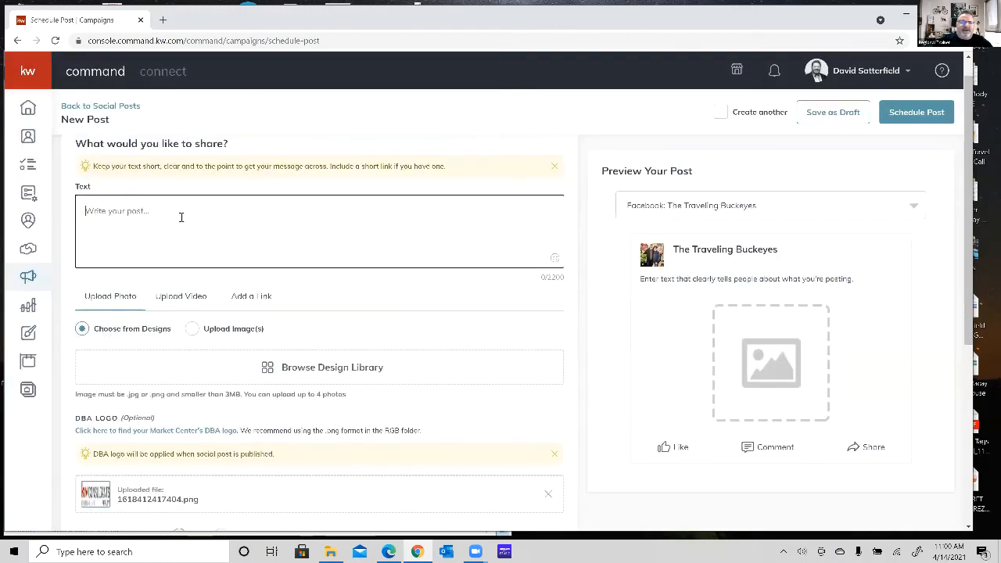
text(Come )
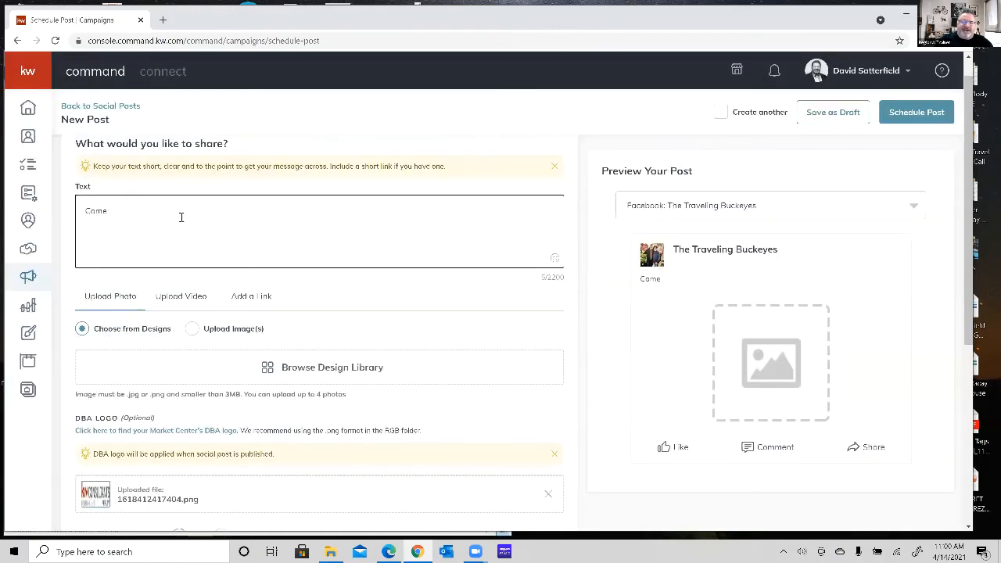
text(to our Open Ho)
key(BackSpace)
text(Open House)
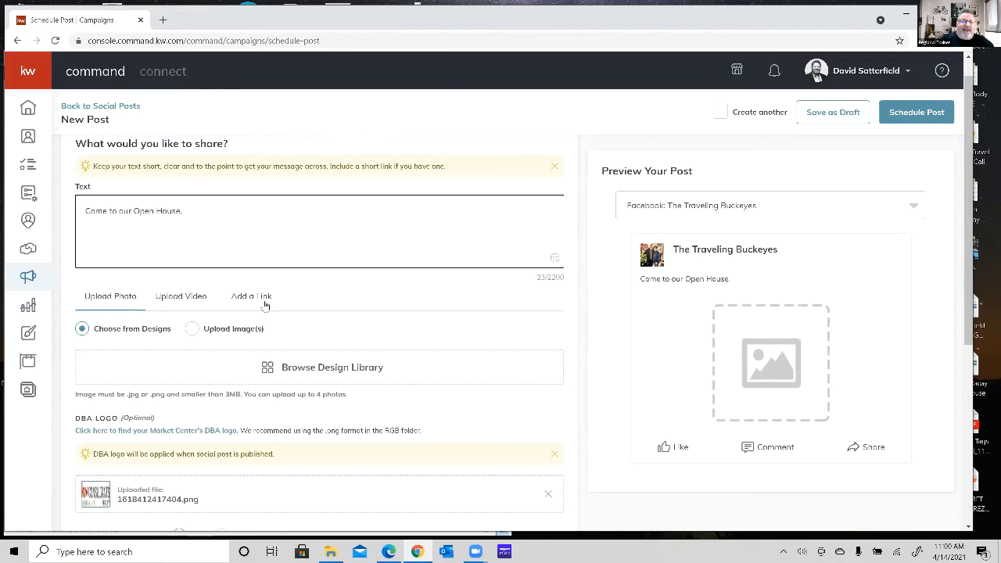
Upload the white kitchen Just Listed image from the desktop's Facebook Campaign Photos folder as the post's photo.
click(191, 328)
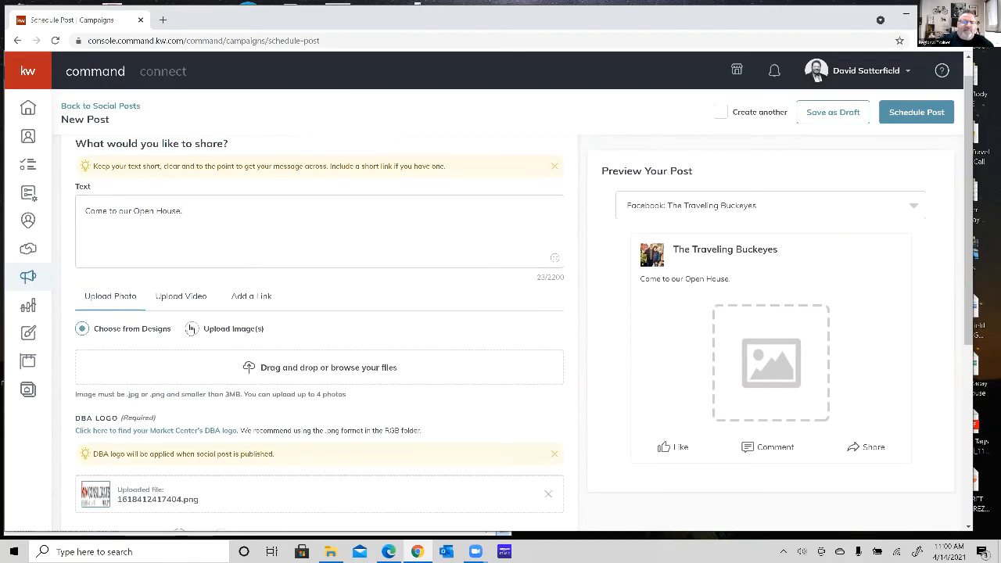
click(329, 368)
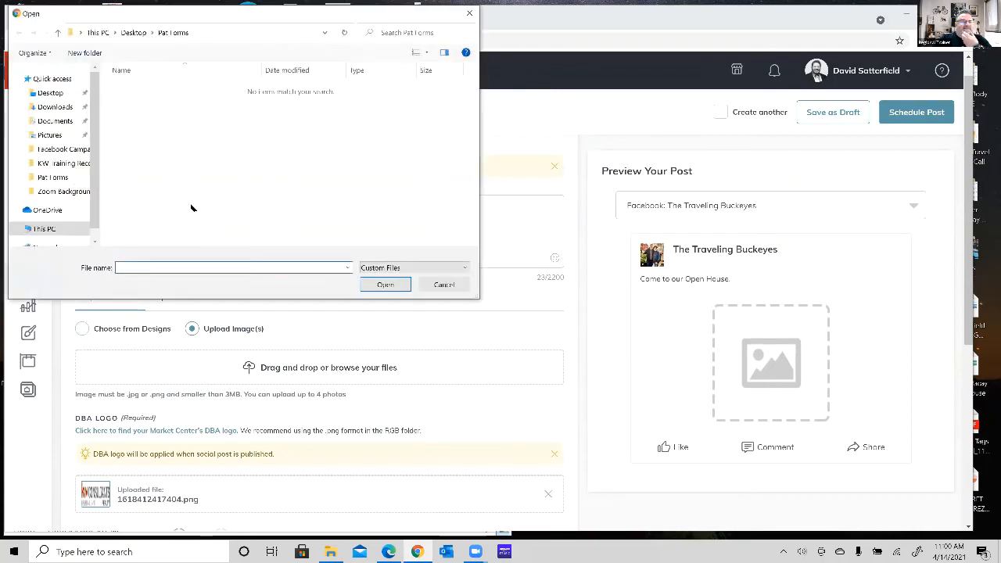
click(50, 92)
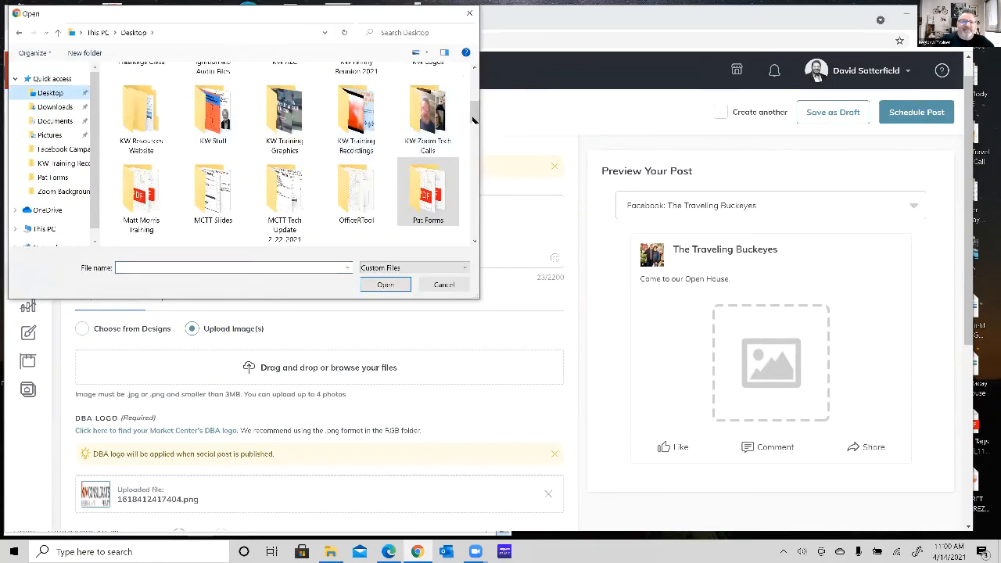
drag(474, 117, 475, 80)
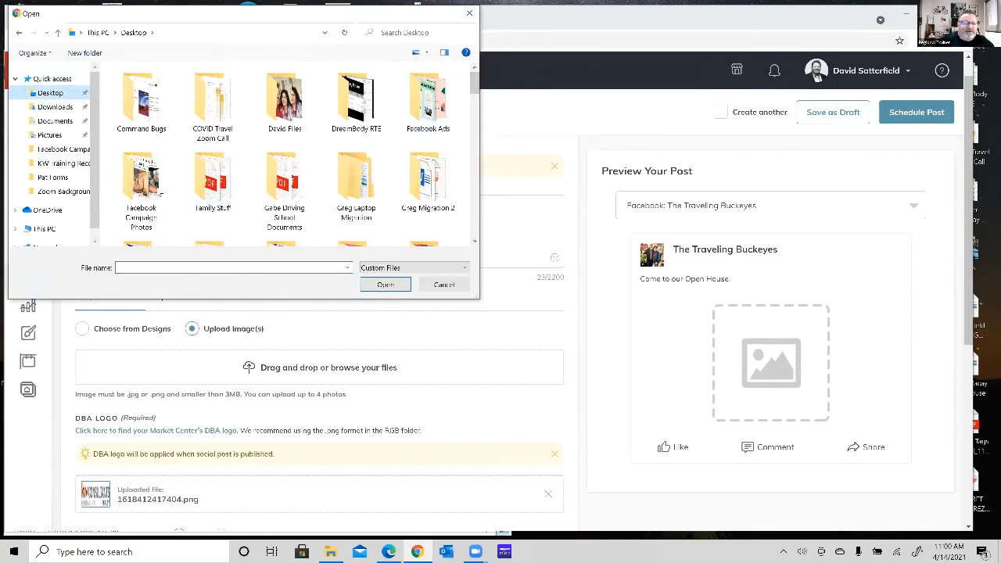
double_click(146, 188)
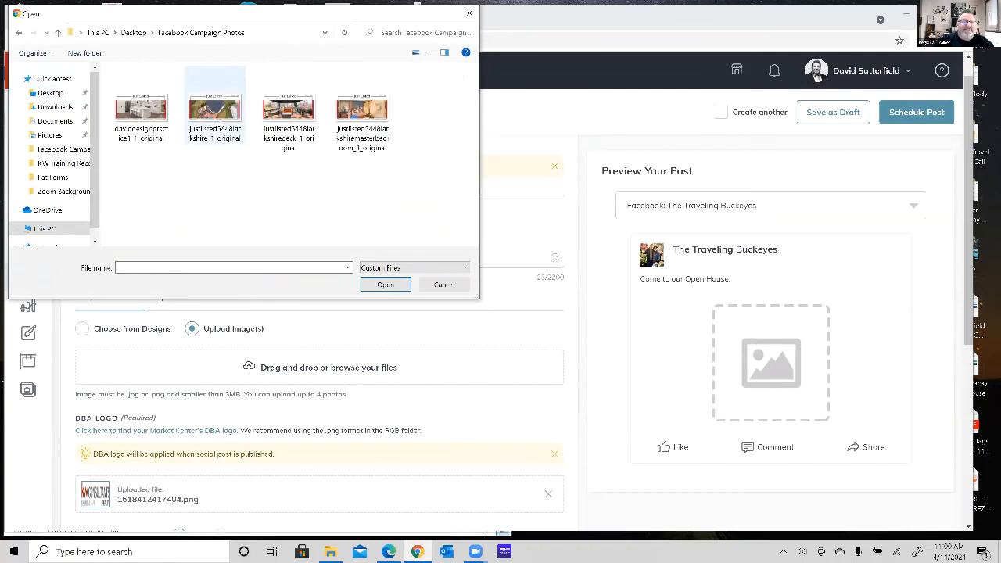
click(154, 113)
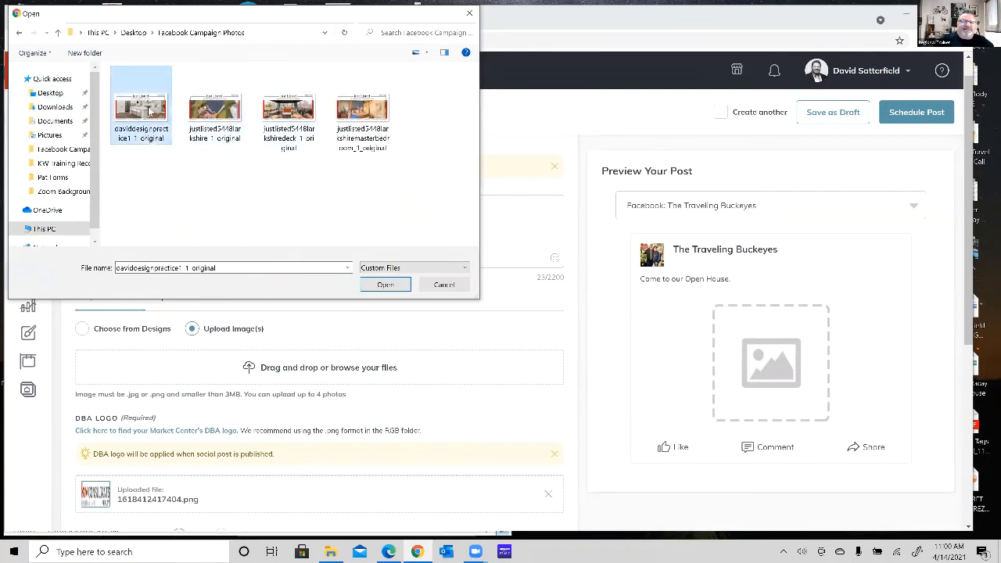
click(385, 286)
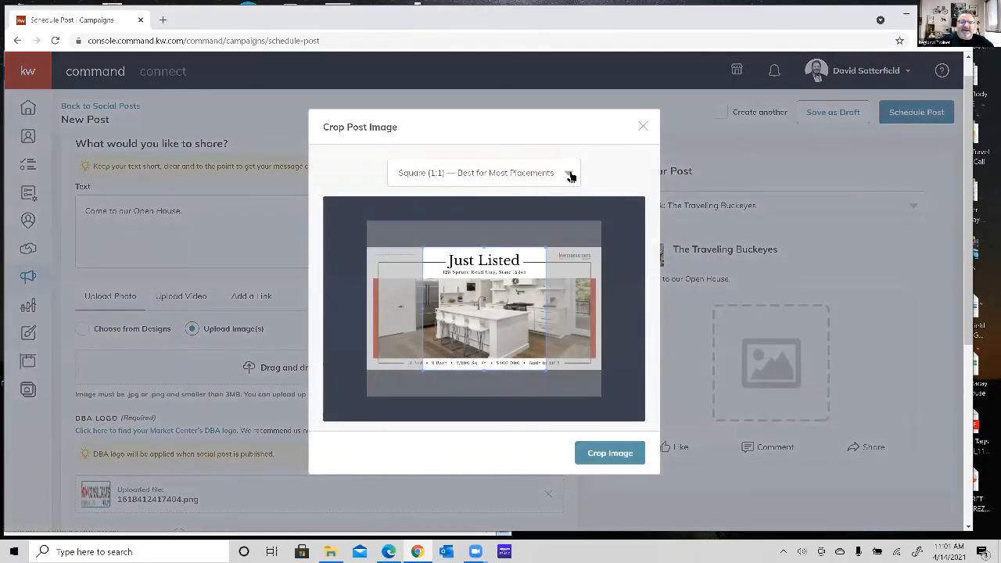
Crop the uploaded kitchen image to the Wide (1.91:1) ratio.
click(570, 174)
click(406, 226)
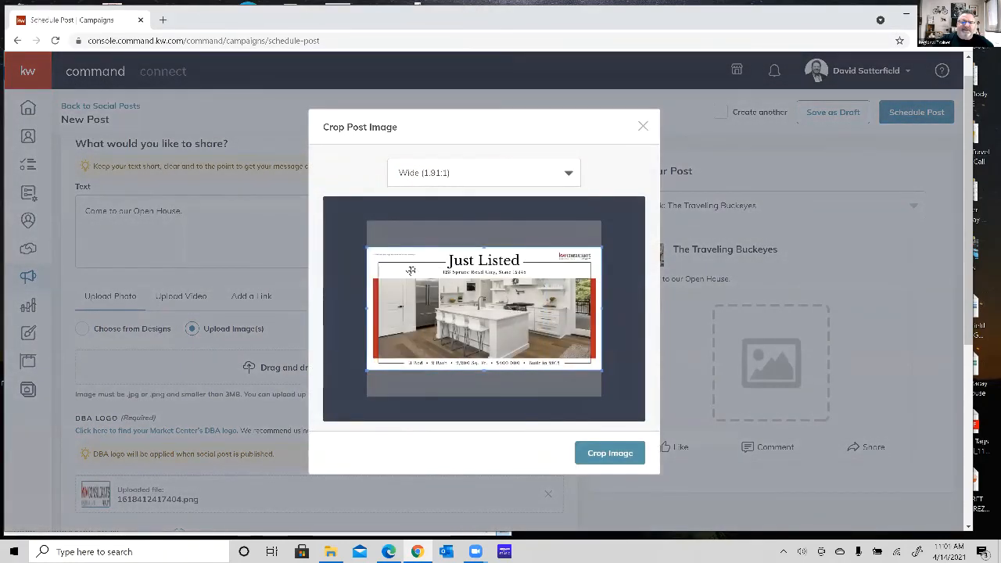
click(604, 462)
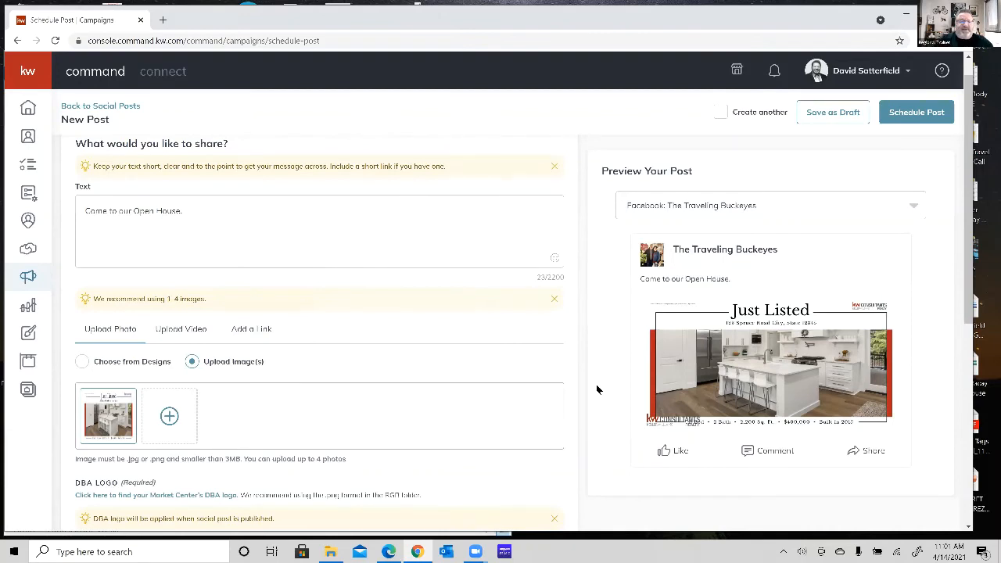
Review the post's image, logo and publishing settings, and schedule it for April 17, 2021 at 10:00 AM.
scroll(273, 287, down, 1)
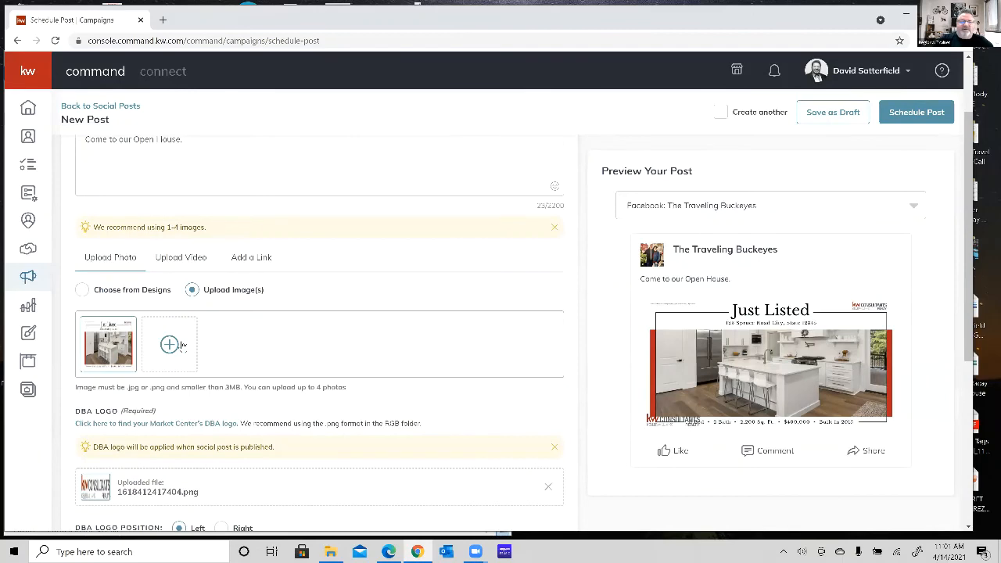
scroll(125, 365, down, 4)
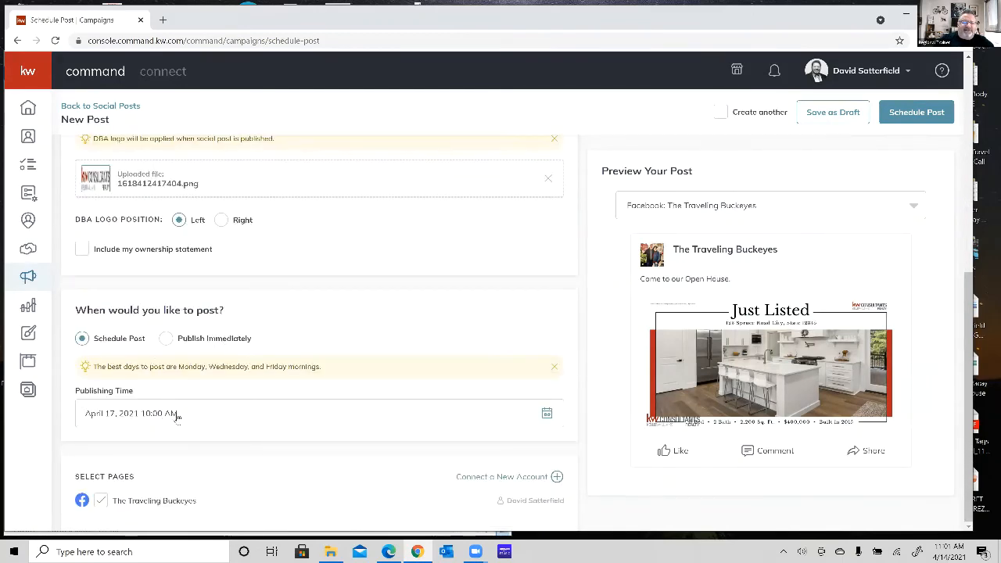
scroll(422, 328, up, 3)
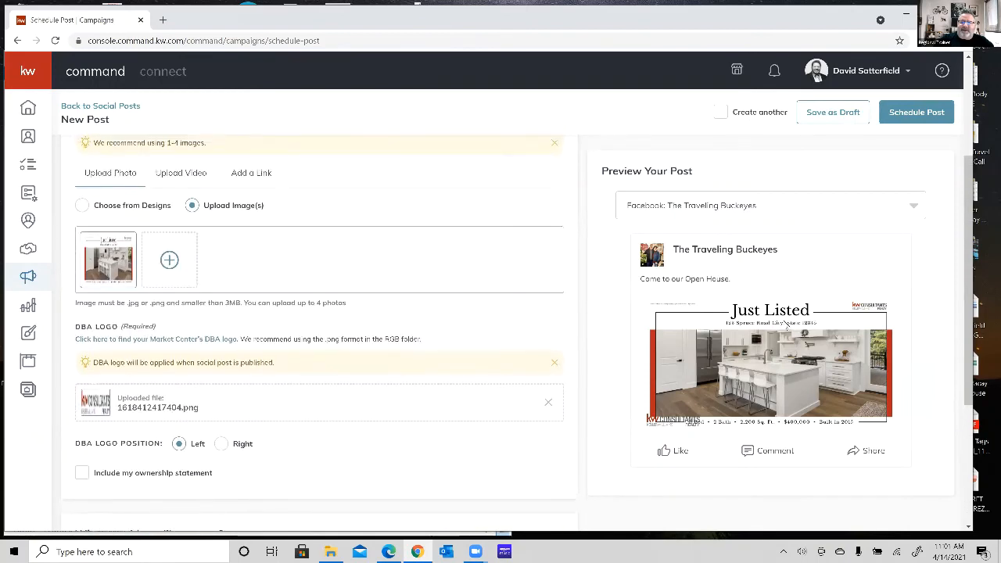
scroll(786, 329, up, 2)
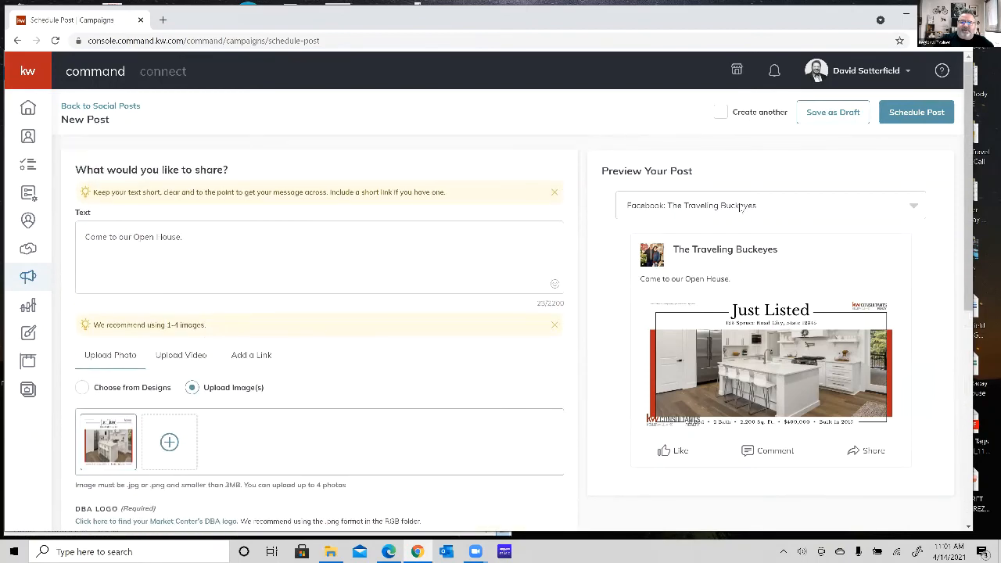
click(919, 113)
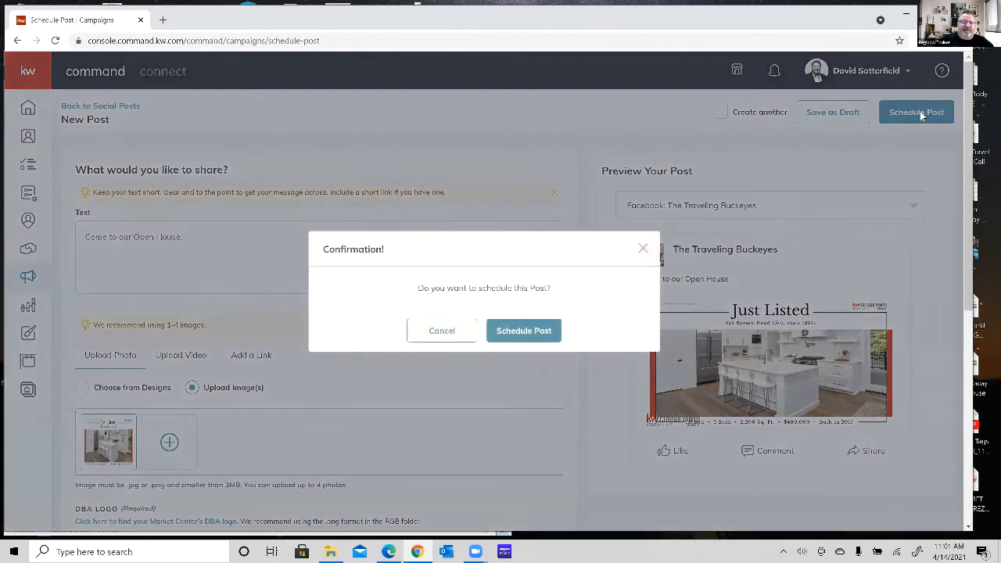
click(524, 330)
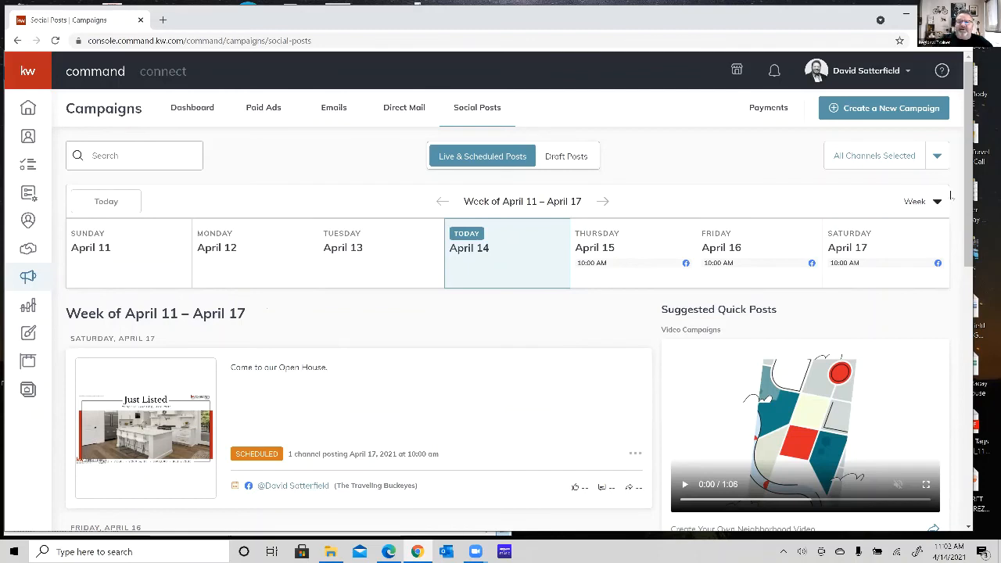
Switch the social posts calendar to the Month view and look over the scheduled posts in April 2021.
click(938, 203)
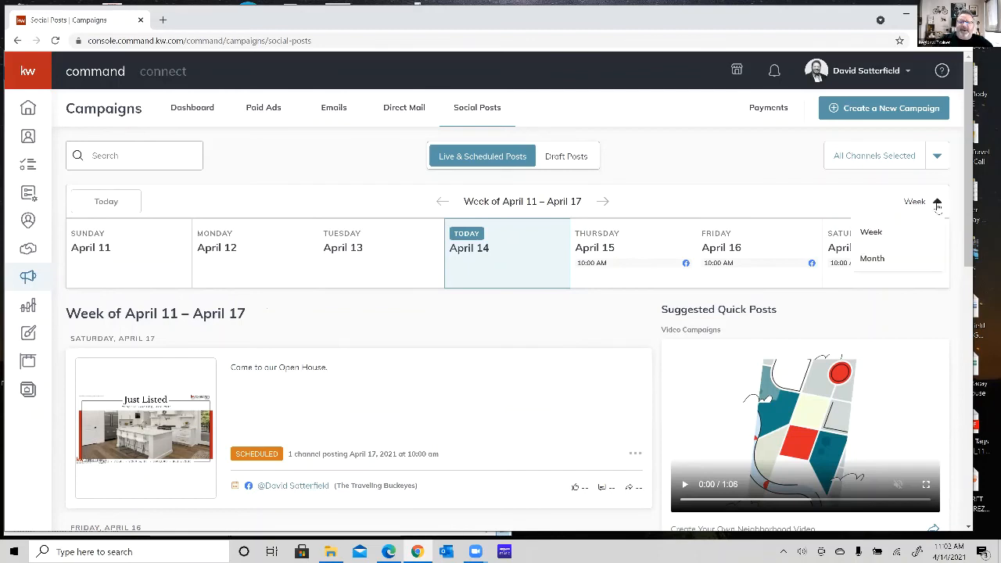
click(886, 259)
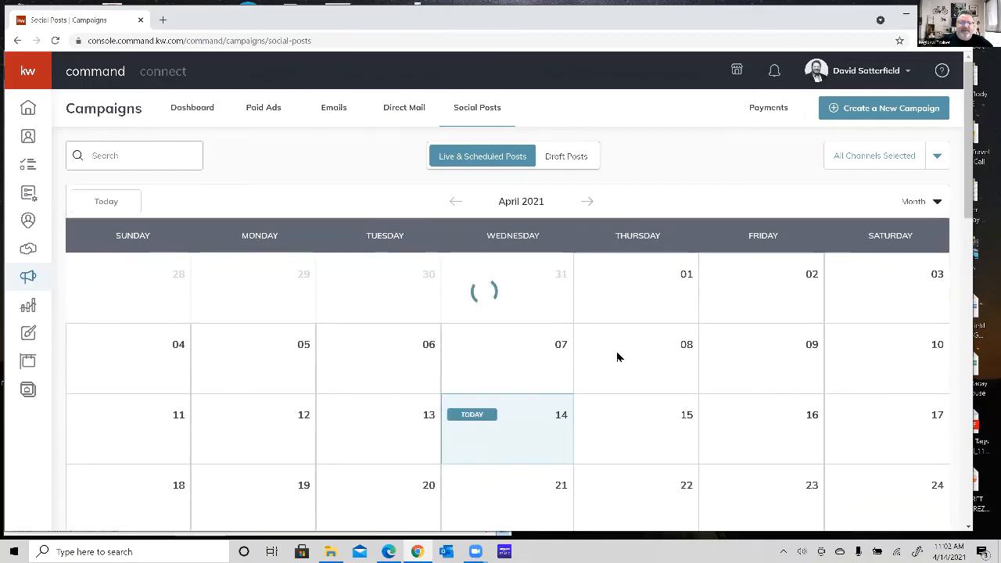
scroll(616, 353, down, 2)
scroll(617, 357, up, 2)
scroll(618, 357, down, 2)
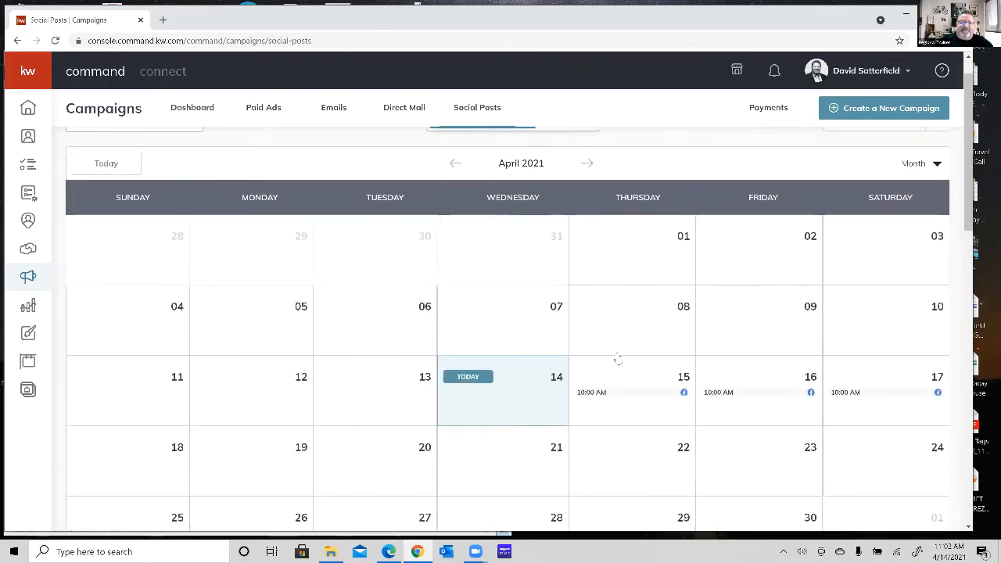